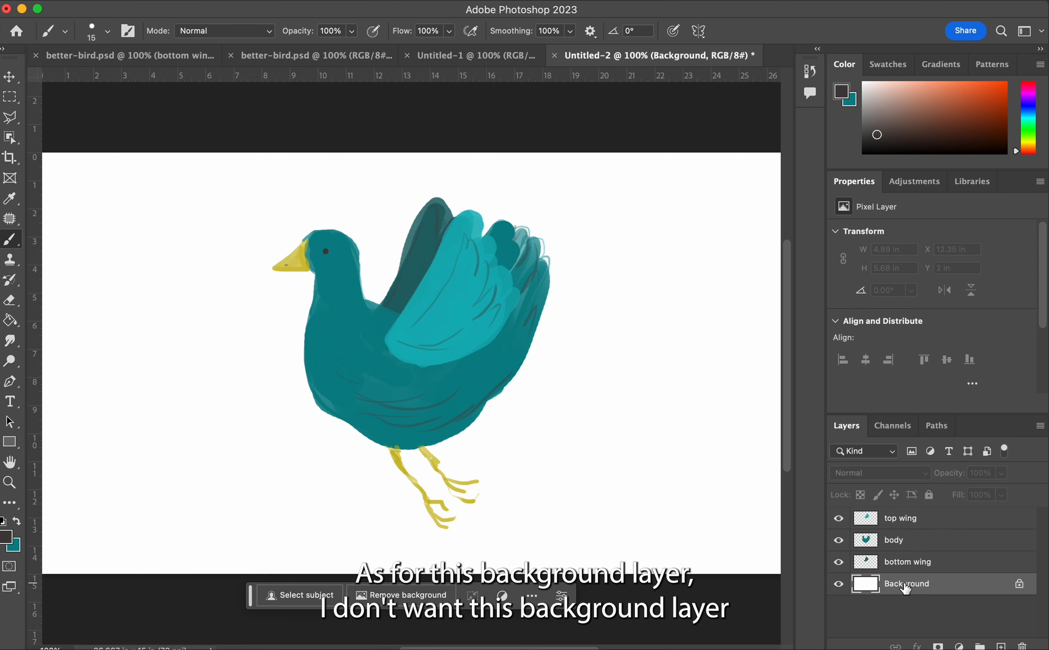
Step: Delete the Background layer and save the document in the Movies folder as bird-three-layers.psd, in Photoshop format with maximized compatibility
key("Delete")
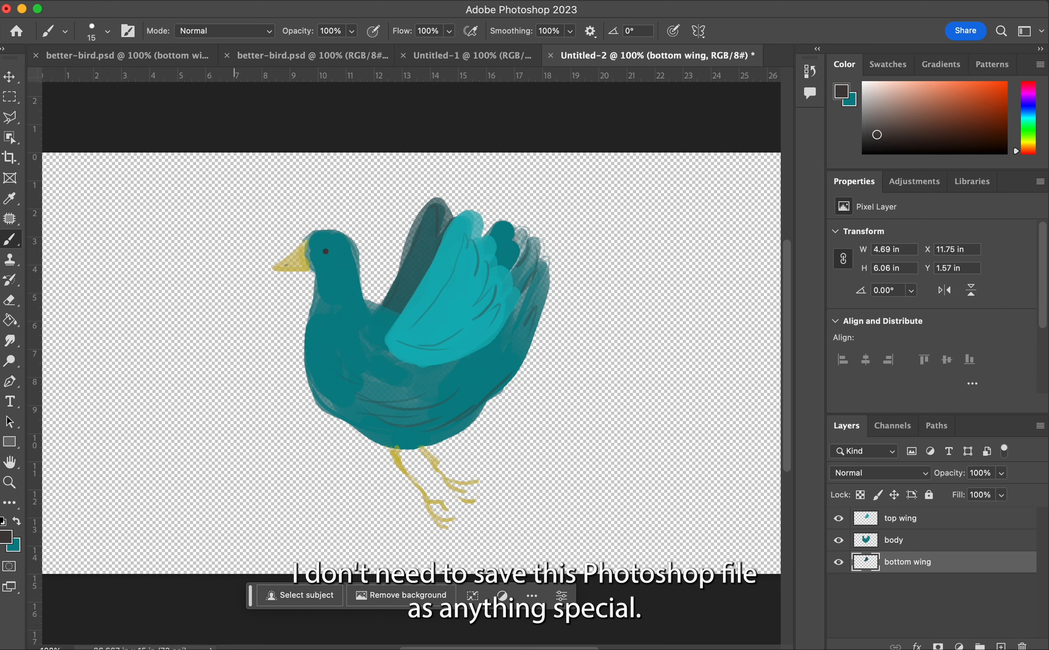
left_click(139, 1)
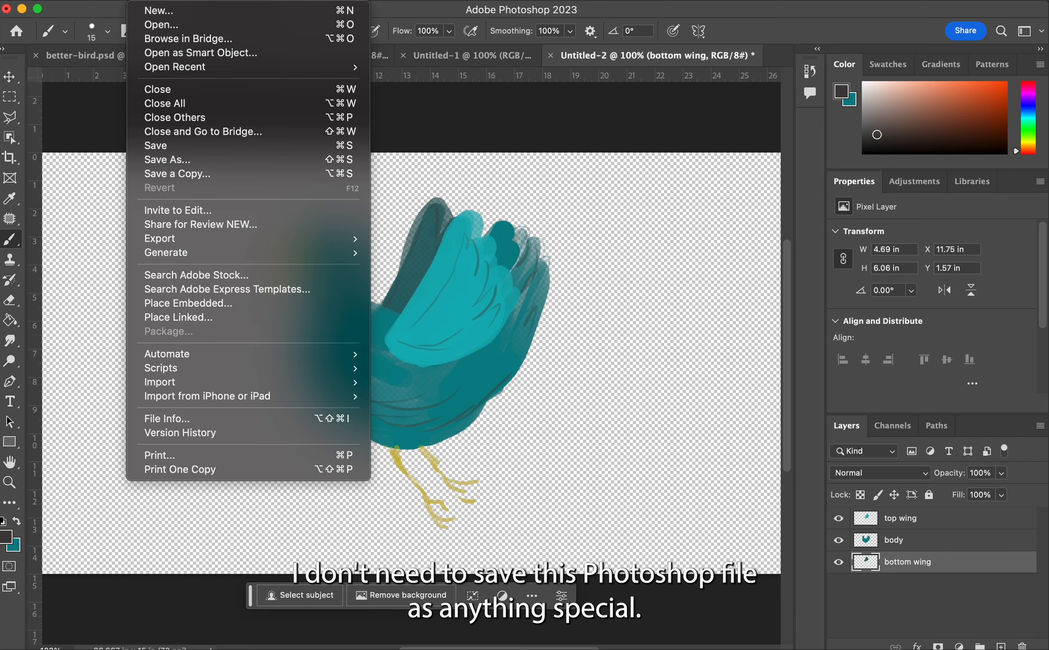
left_click(210, 160)
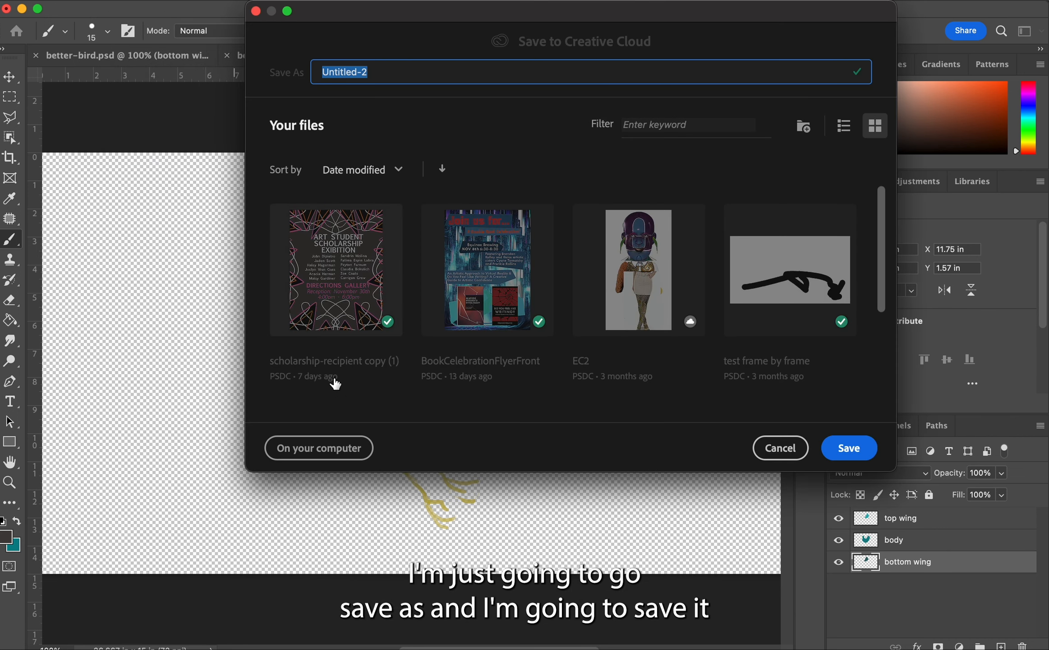
left_click(333, 447)
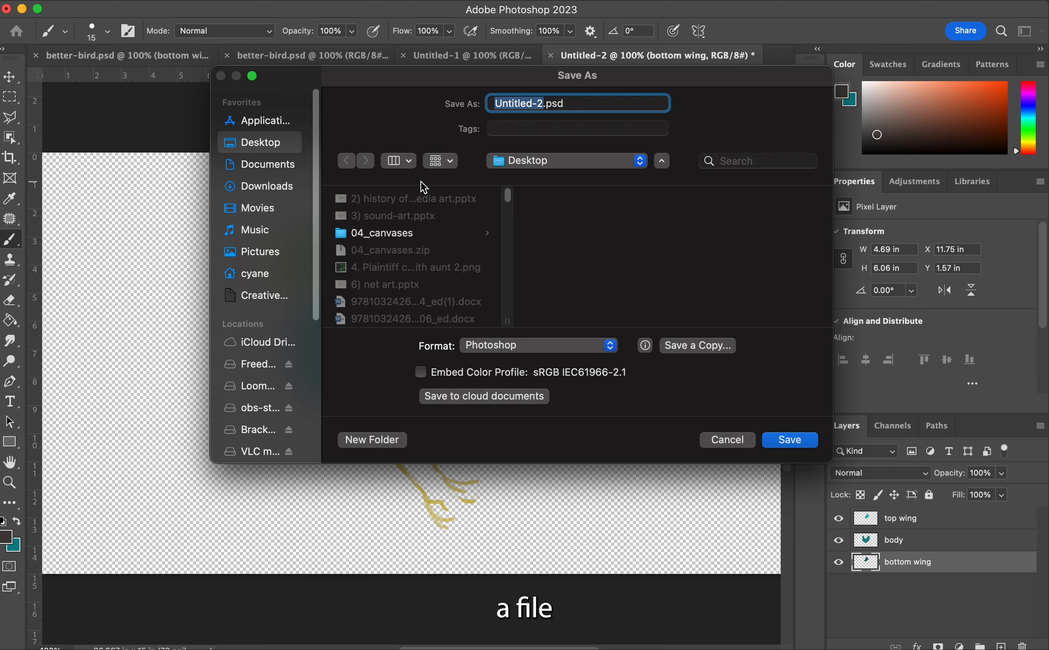
left_click(281, 212)
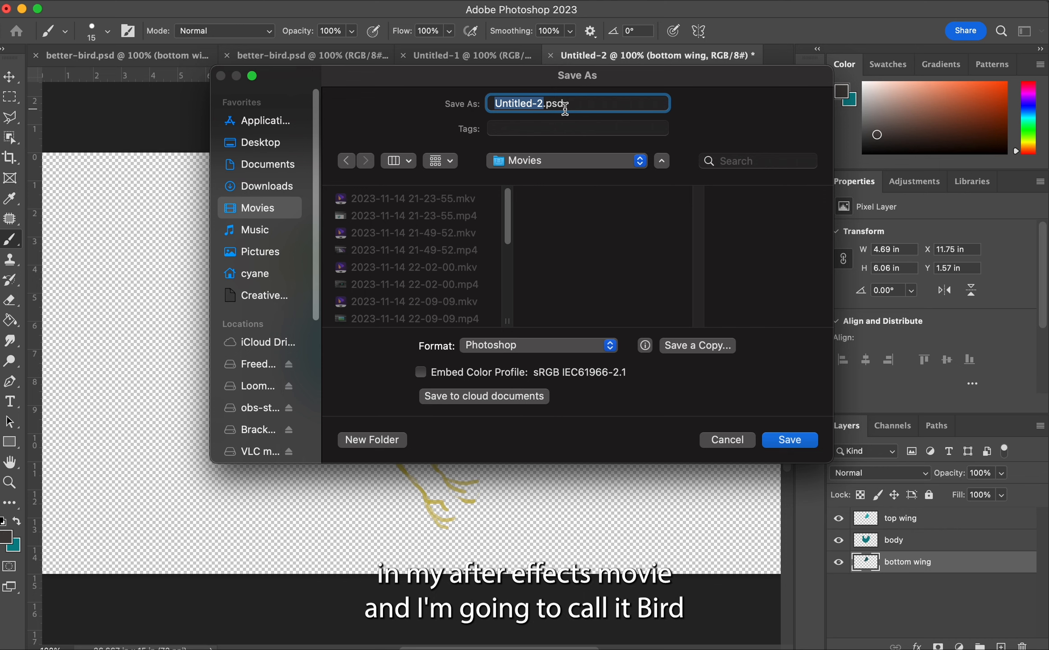
type("bird-")
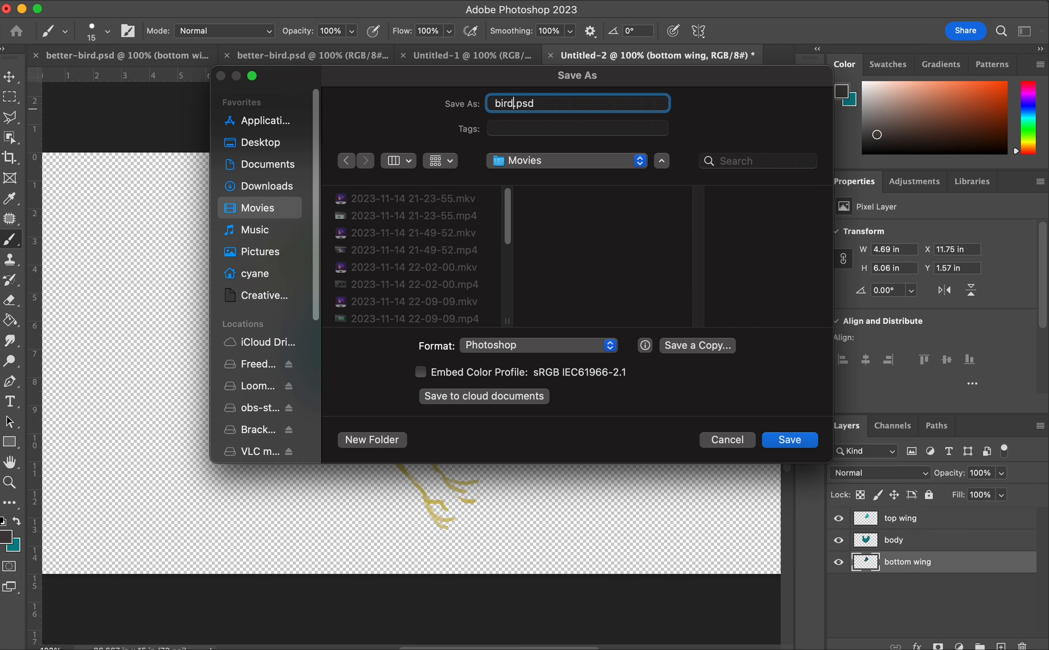
type("three-")
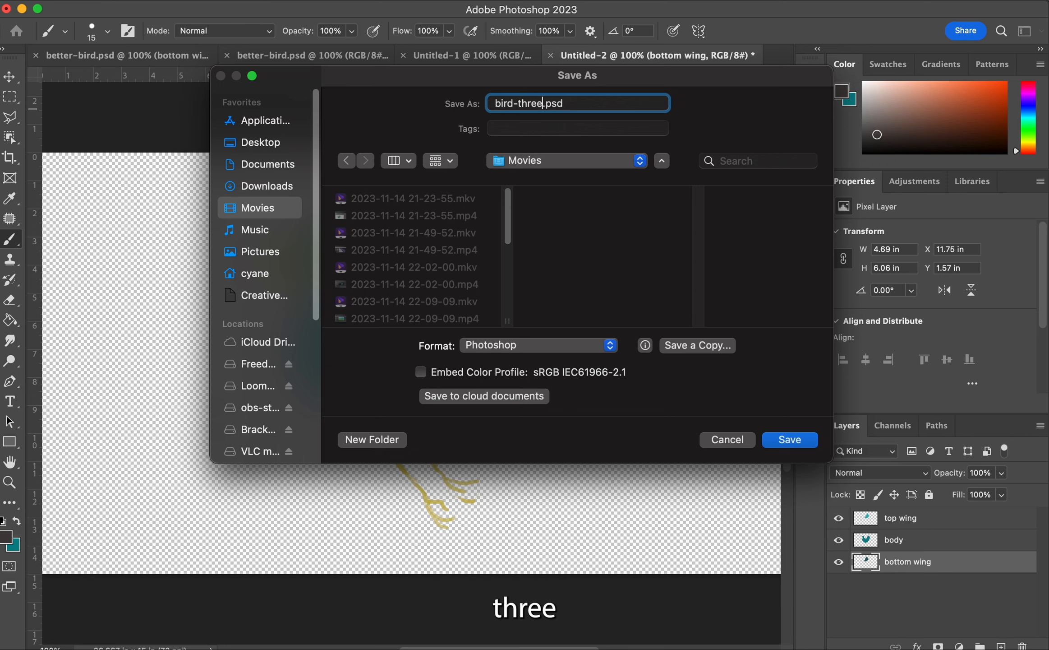
type("layers")
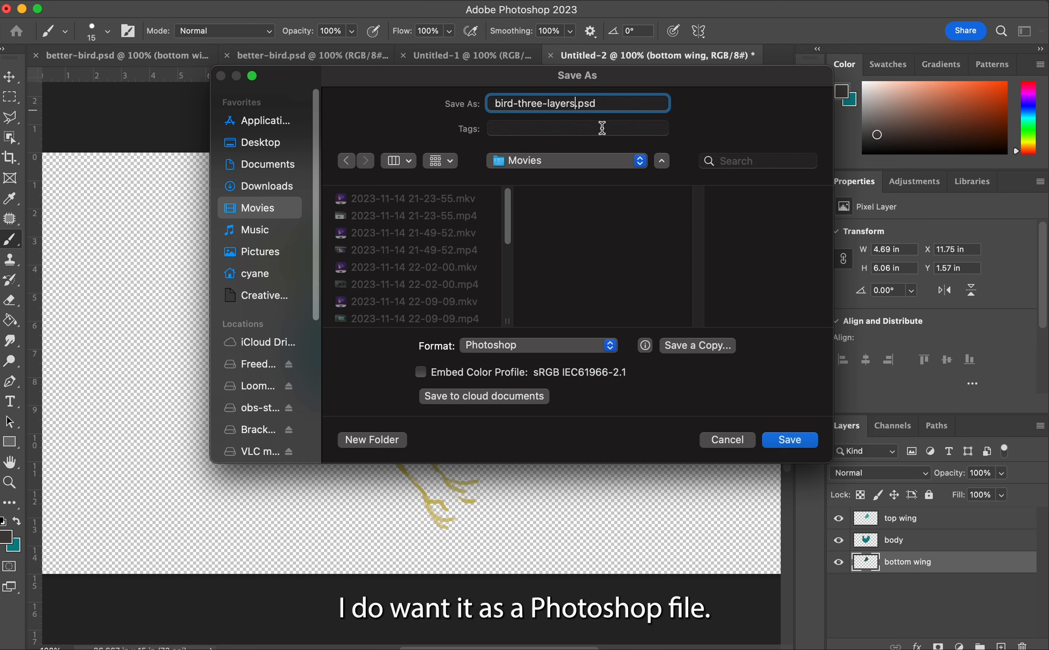
left_click(817, 438)
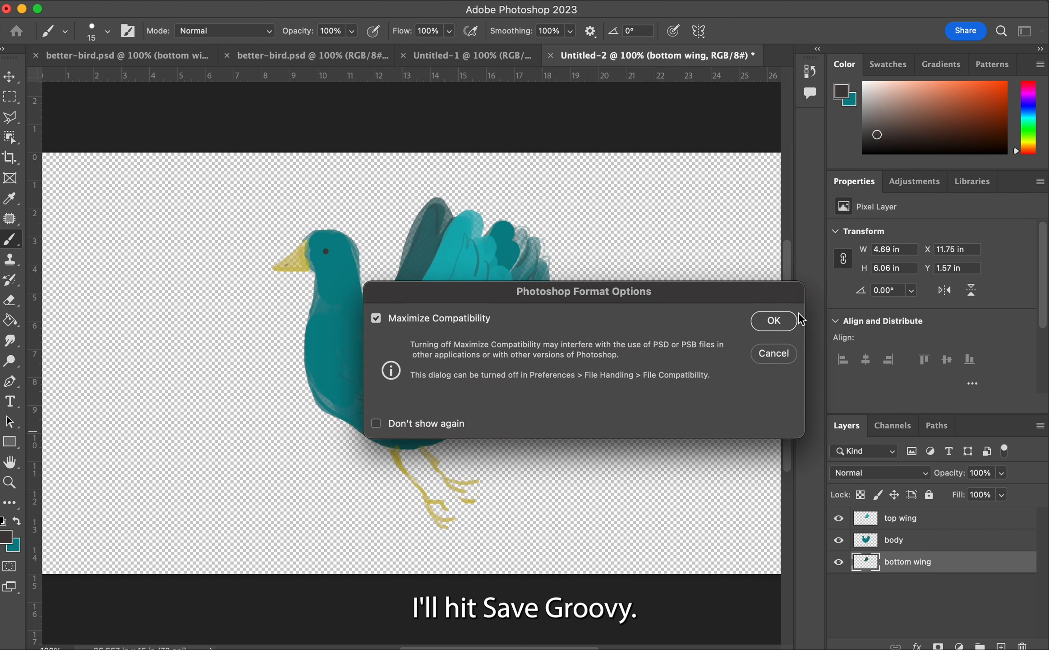
left_click(791, 321)
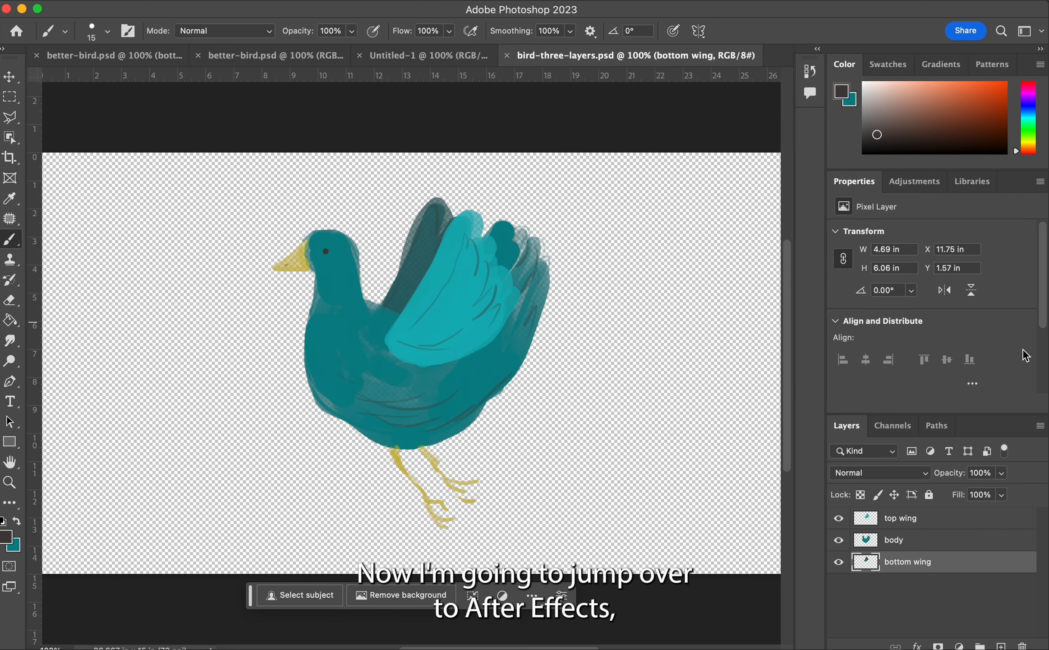
Step: Switch to After Effects, start a new project and import bird-three-layers.psd from the Movies folder as a Composition with editable layer styles
key("super+Tab")
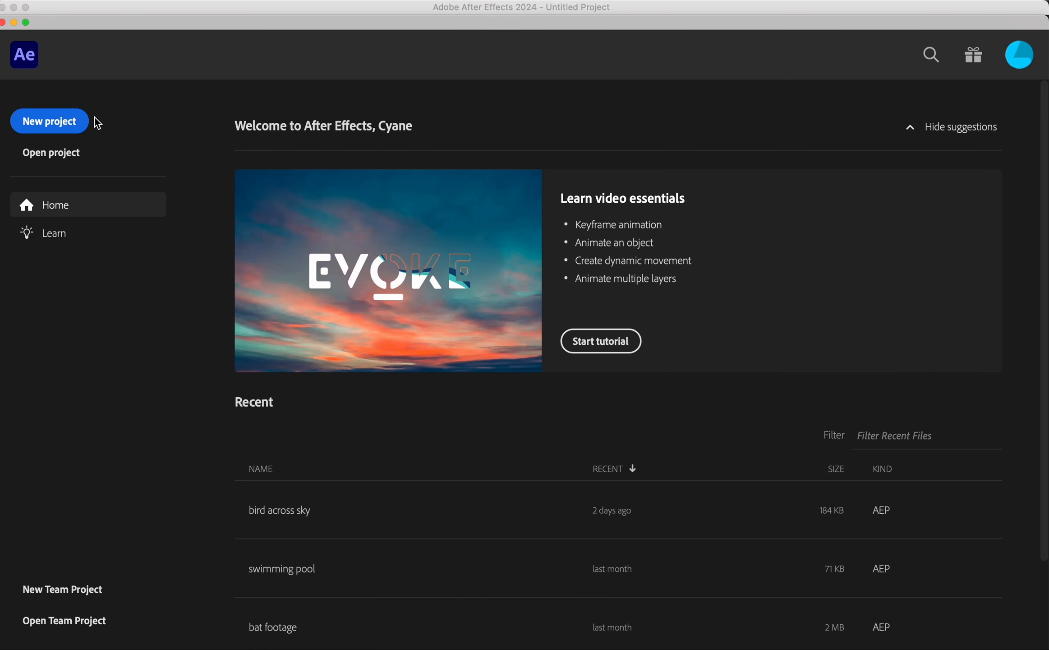
left_click(60, 120)
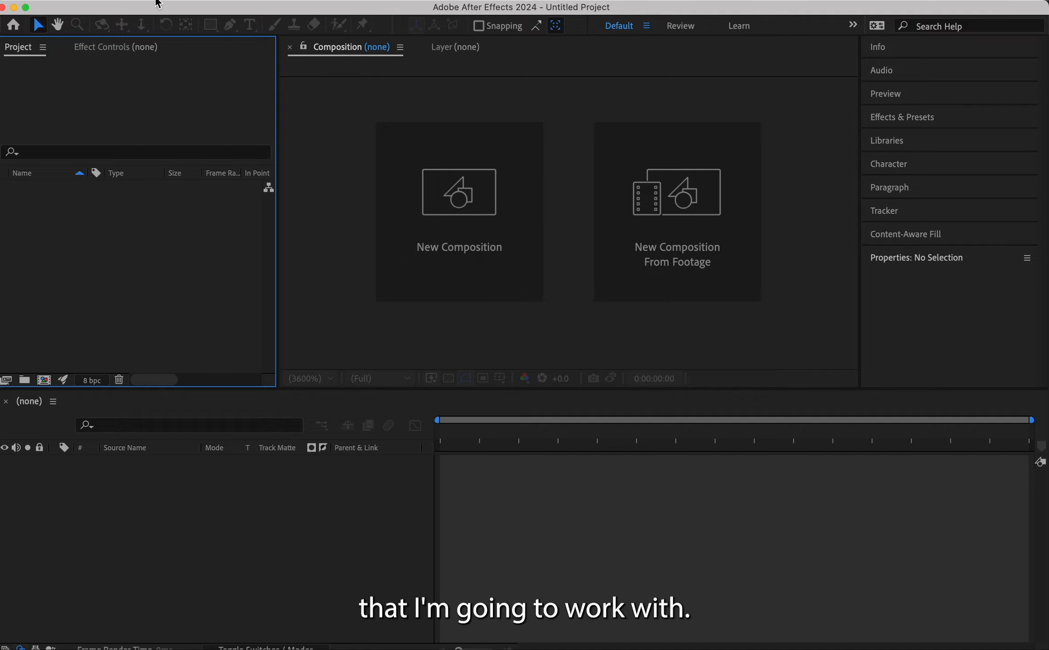
left_click(121, 1)
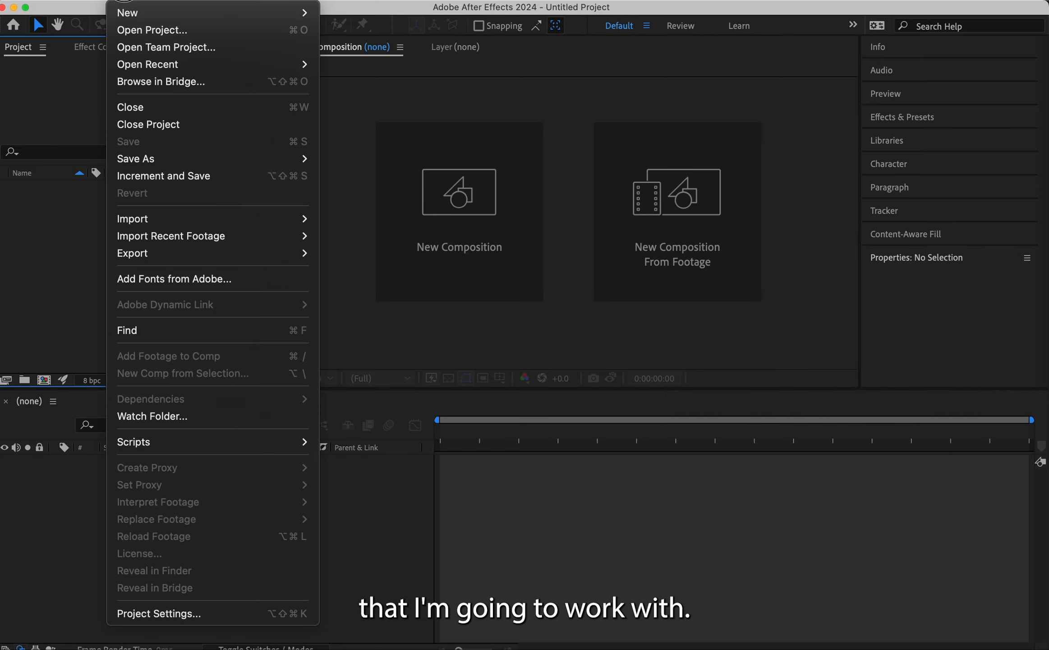
mouse_move(163, 218)
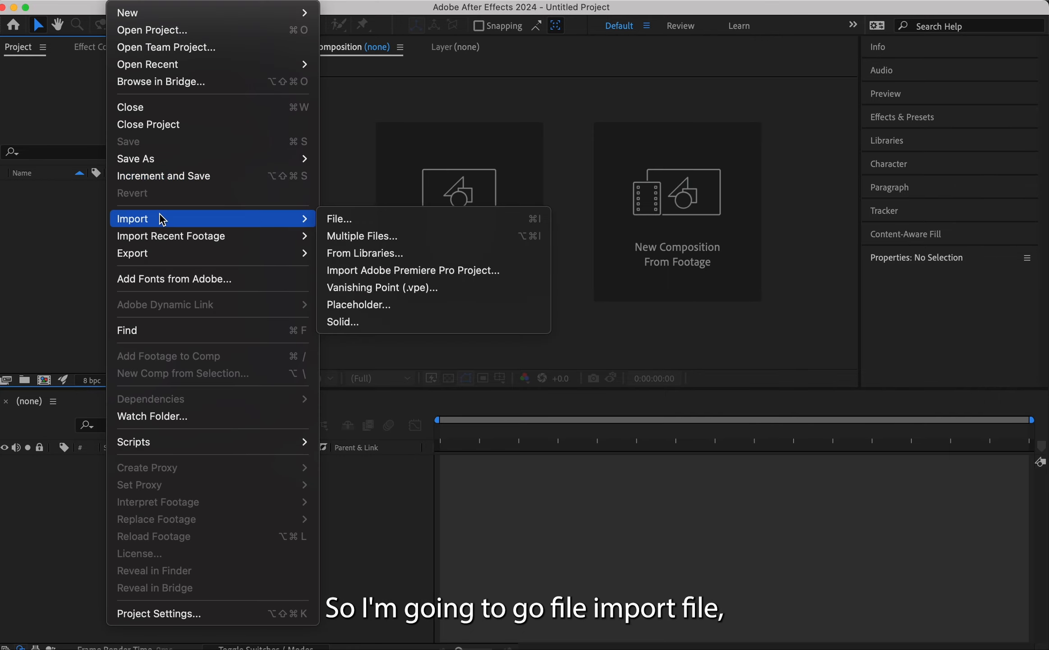
left_click(337, 225)
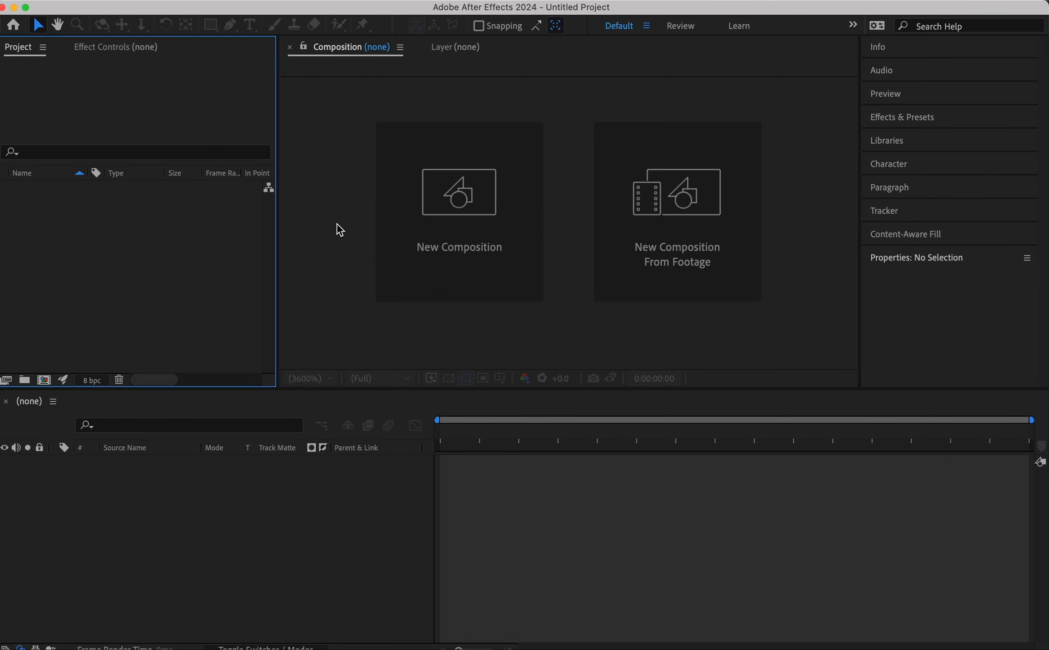
left_click(280, 223)
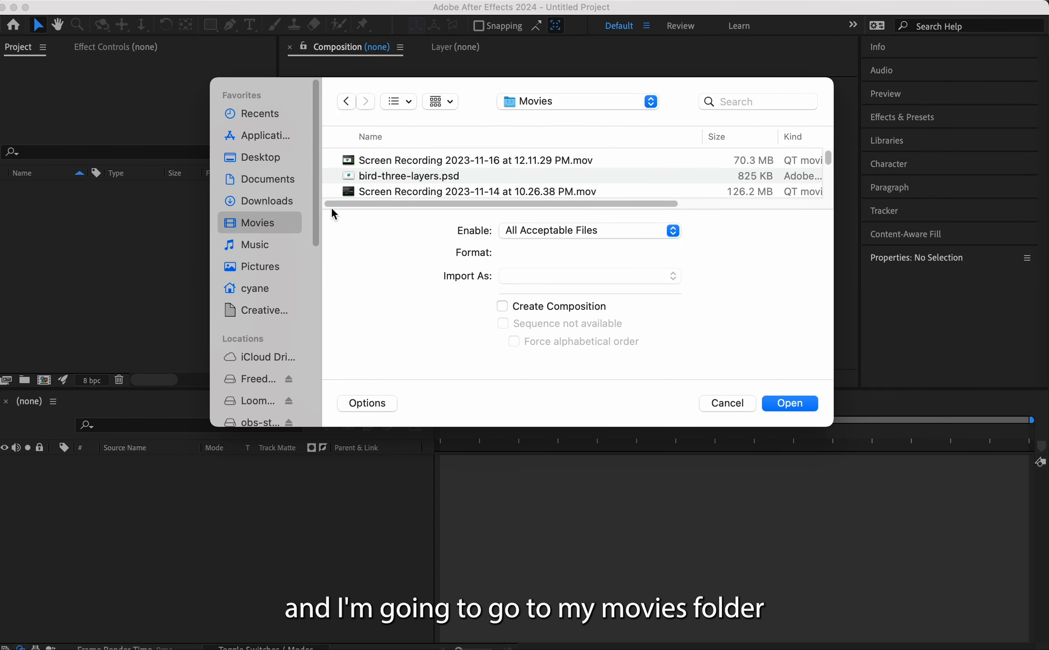
left_click(468, 174)
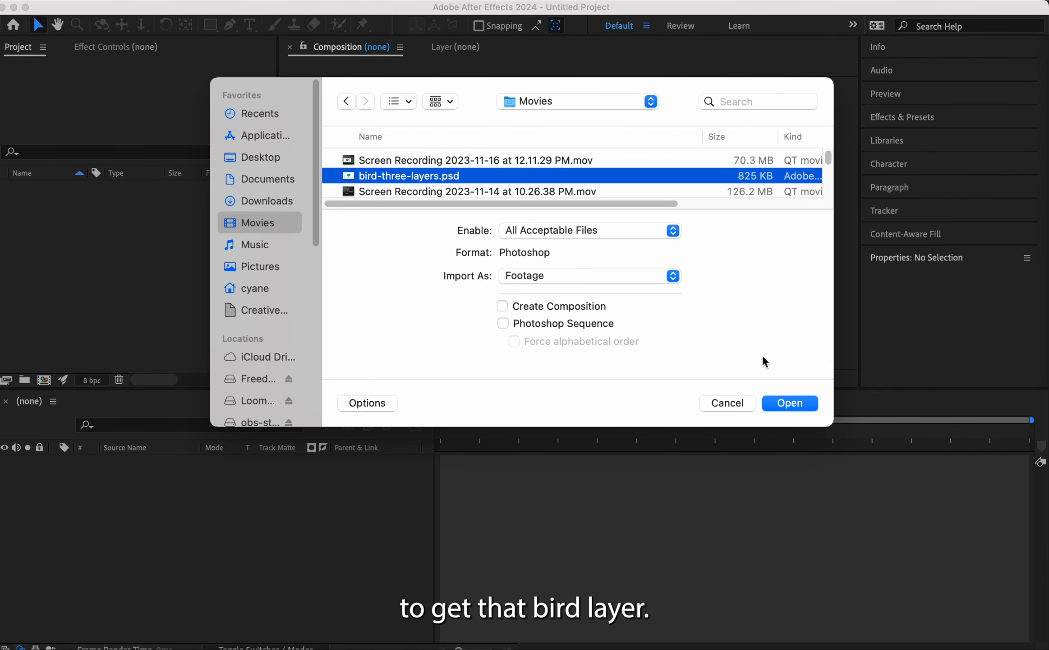
left_click(617, 275)
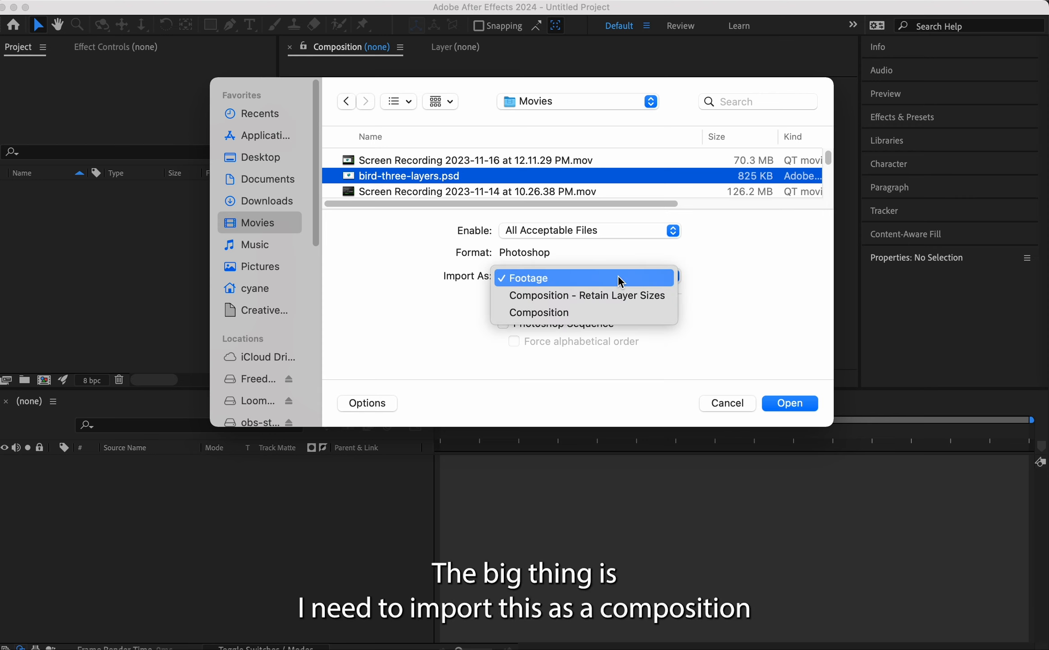
left_click(613, 313)
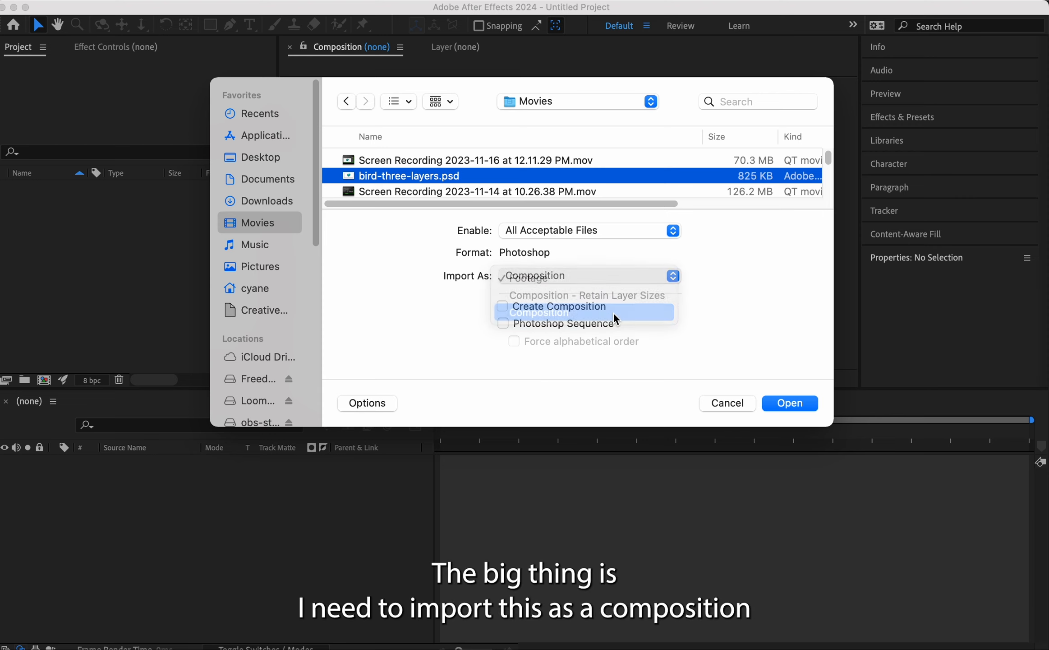
left_click(789, 407)
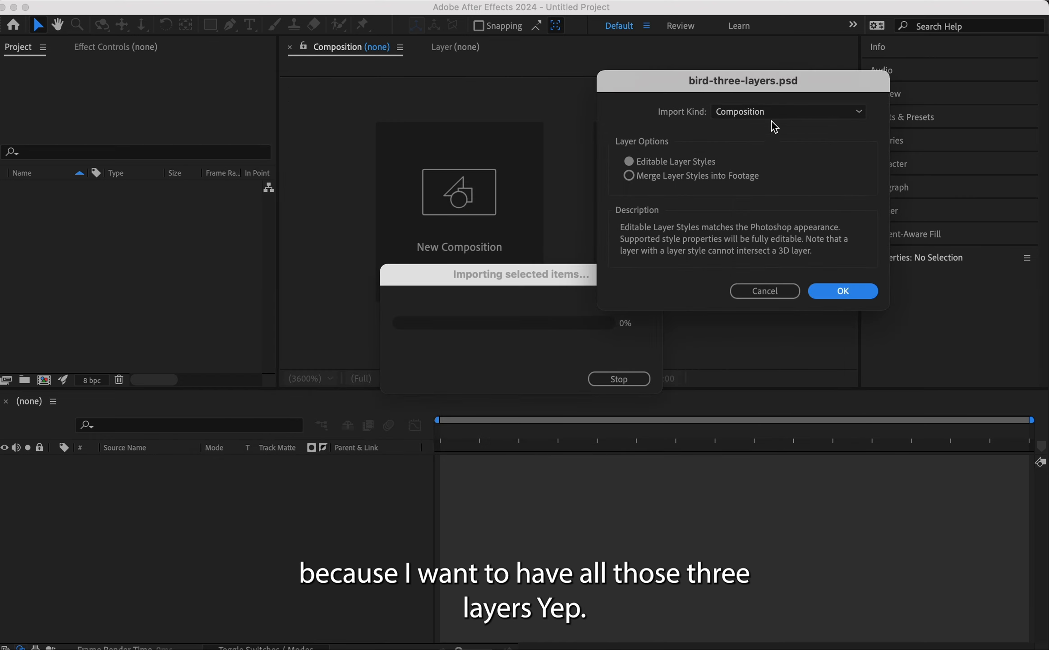
left_click(843, 291)
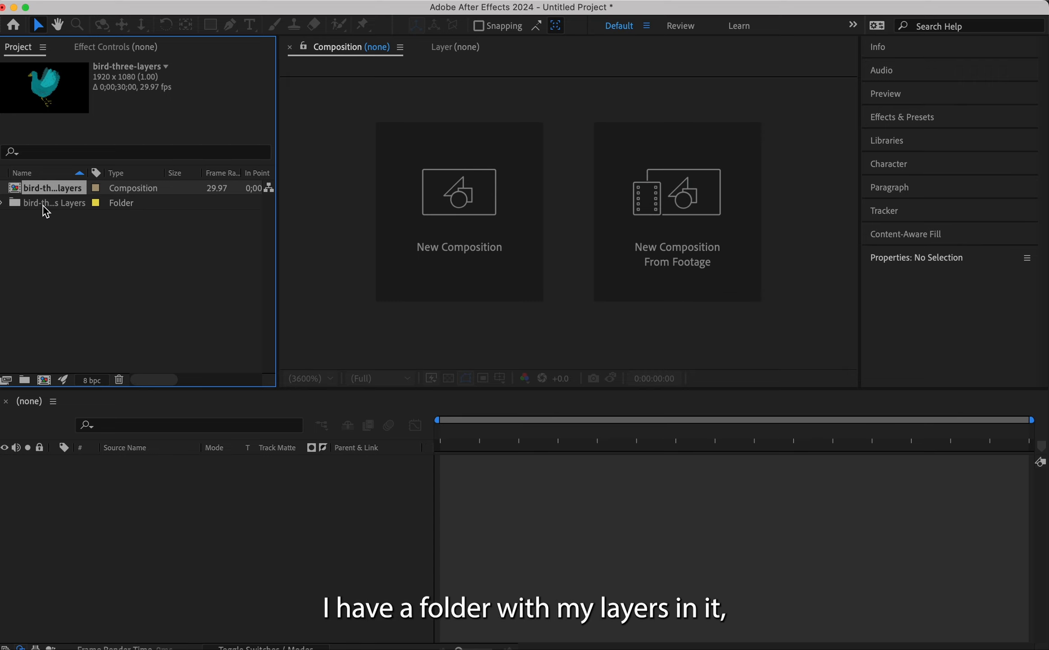
Step: Open the bird-three-layers composition and go through its top wing, body and bottom wing layers
left_click(2, 203)
left_click(2, 203)
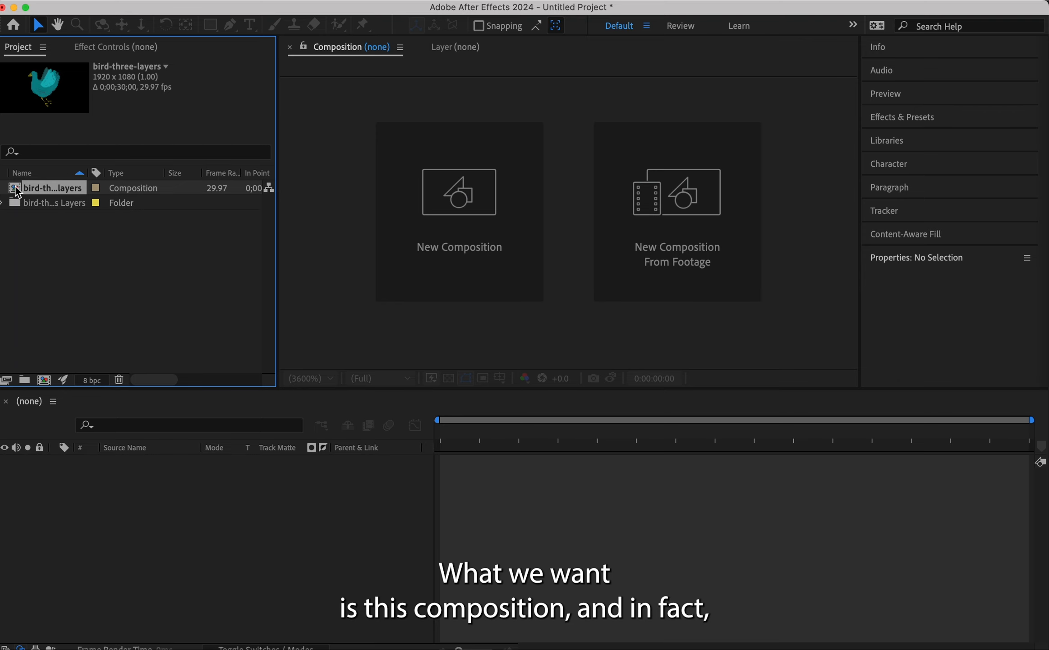
double_click(17, 192)
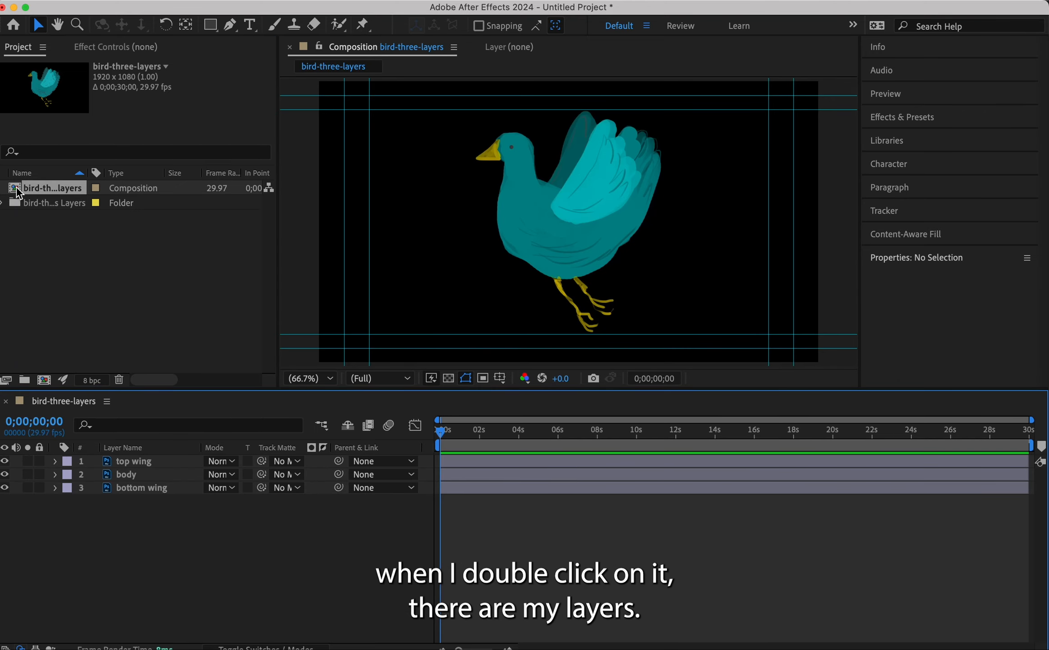
mouse_move(456, 435)
left_mouse_down()
mouse_move(596, 441)
mouse_move(449, 436)
left_mouse_up()
left_click(159, 462)
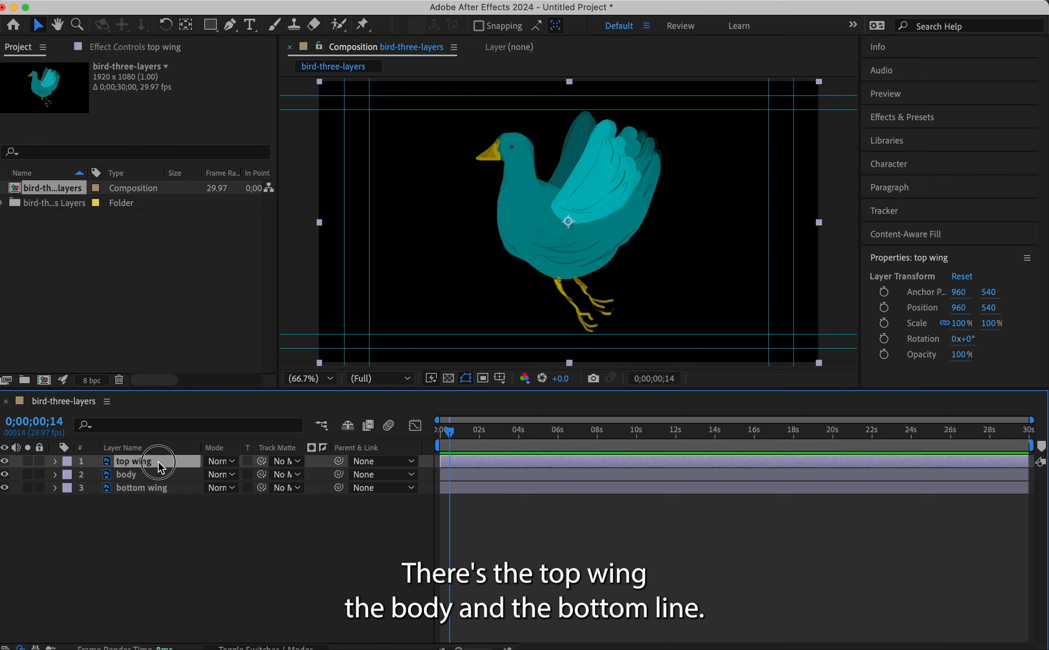
left_click(159, 475)
left_click(164, 489)
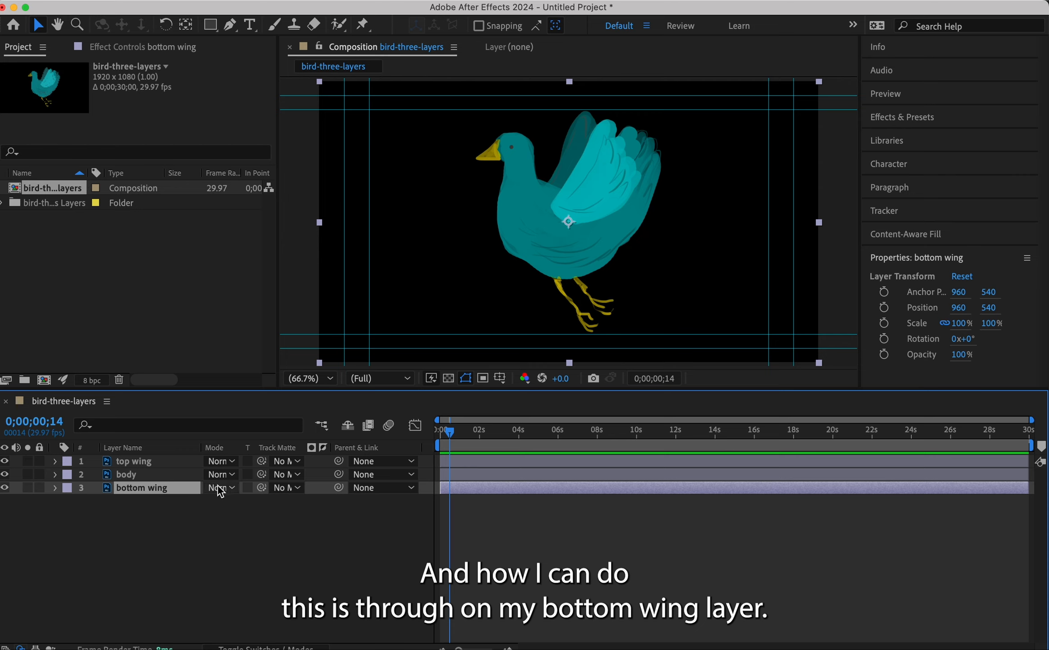
Step: Start animating the bottom wing layer's rotation with a 0° keyframe at 0;00;00;00
left_click(55, 488)
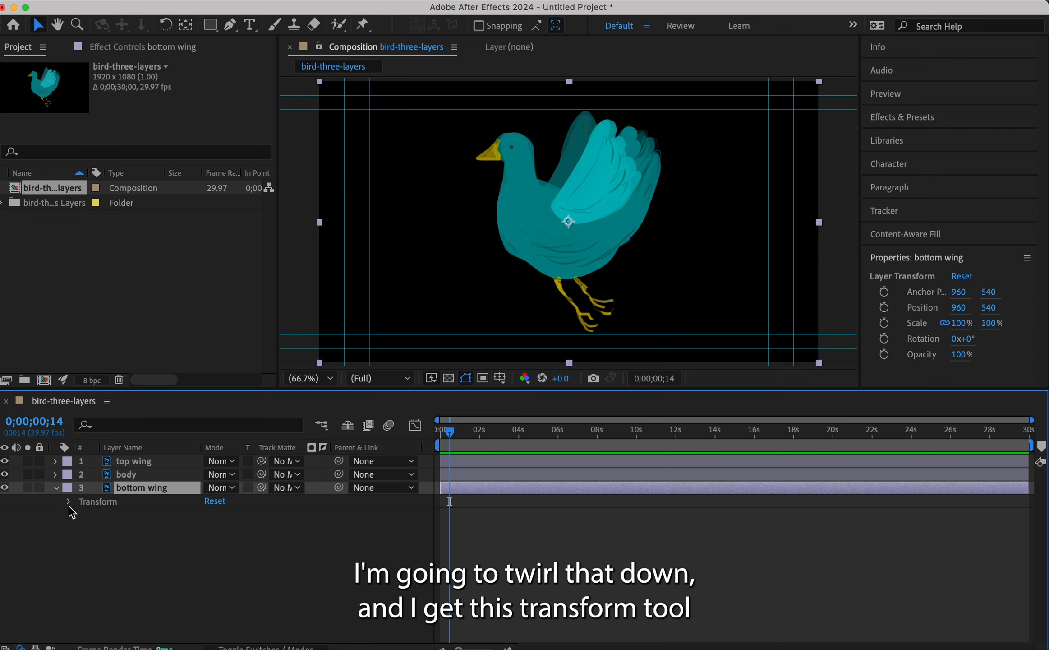
left_click(69, 505)
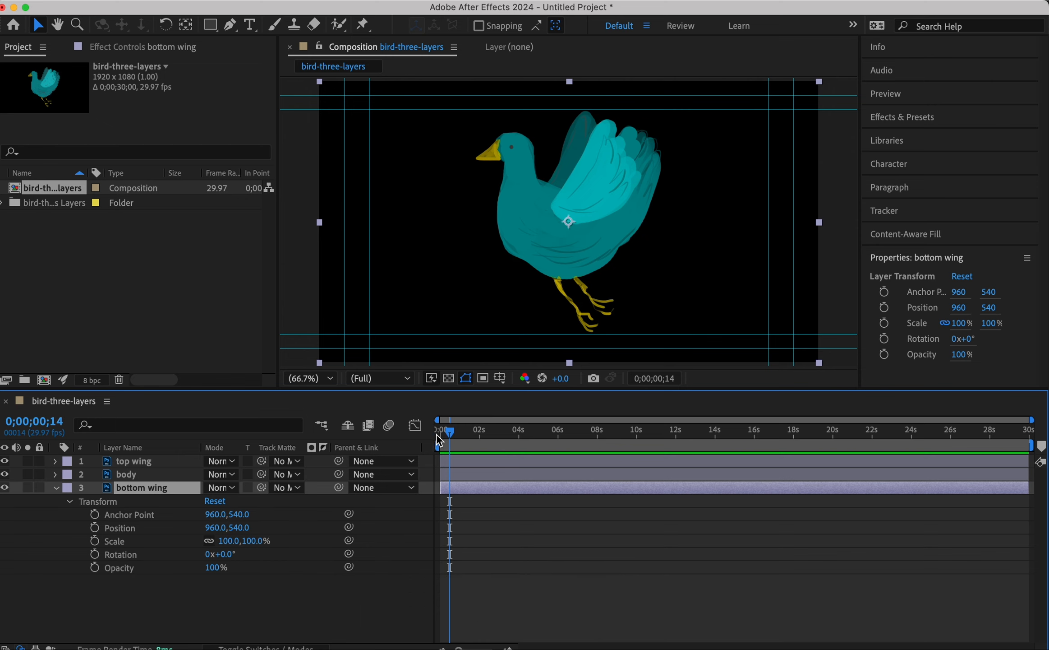
left_click_drag(456, 431, 437, 429)
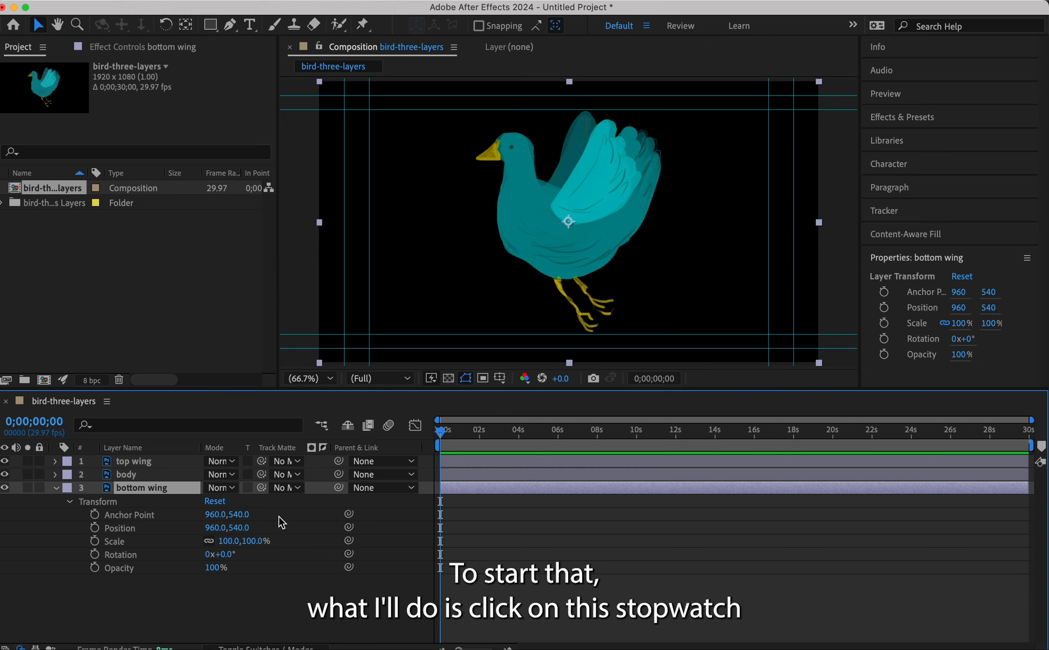
left_click(94, 554)
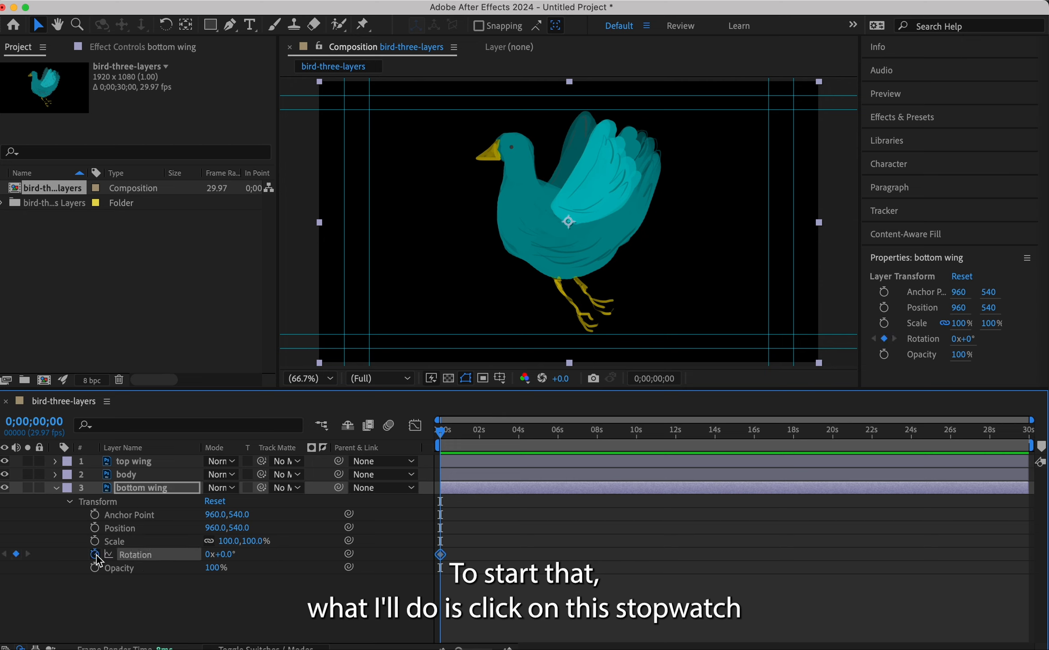
Step: Add a second rotation keyframe of 3° to the bottom wing layer at 0;00;01;13, and collapse the layer's properties
left_click_drag(444, 434, 469, 434)
mouse_move(227, 560)
left_mouse_down()
mouse_move(253, 554)
mouse_move(212, 552)
mouse_move(243, 552)
mouse_move(222, 548)
left_mouse_up()
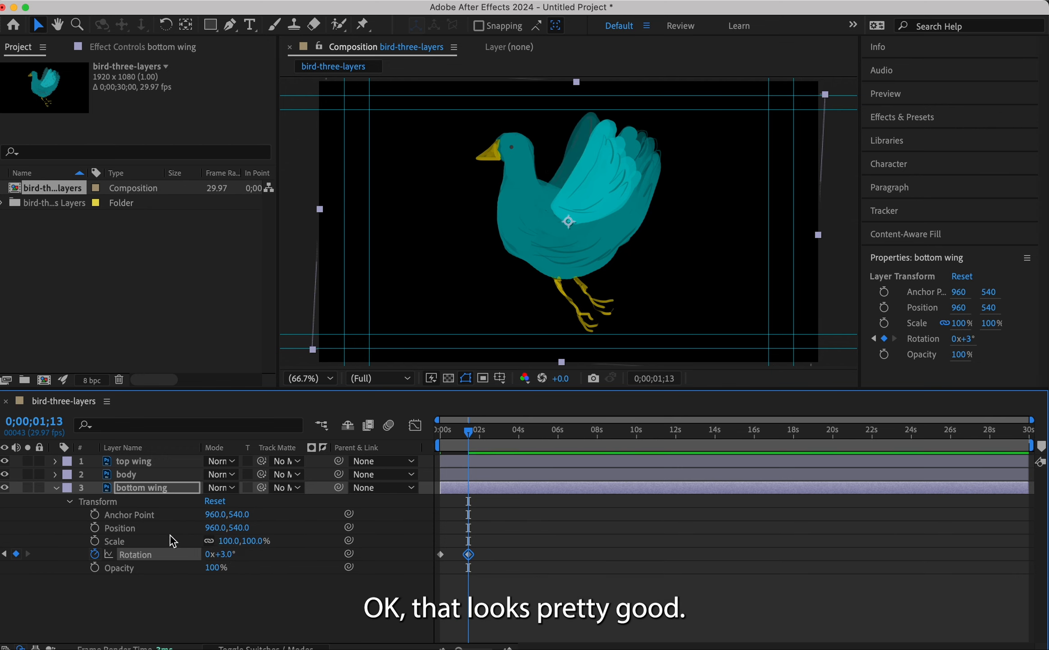
left_click(55, 487)
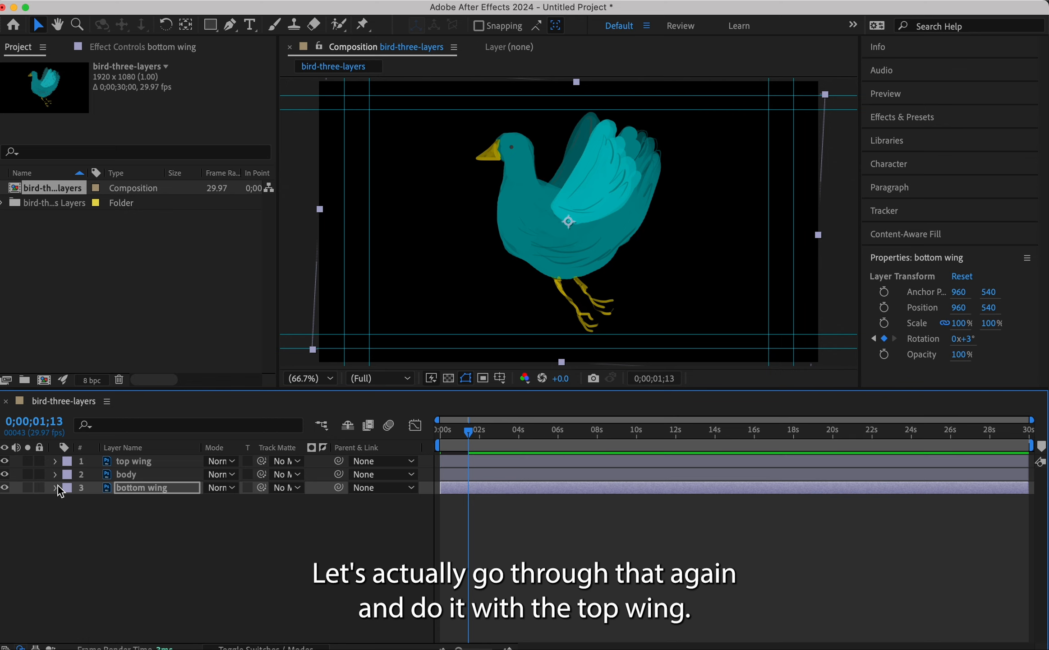
Step: Start animating the top wing layer's rotation with a 0° keyframe at 0;00;00;00
left_click(55, 462)
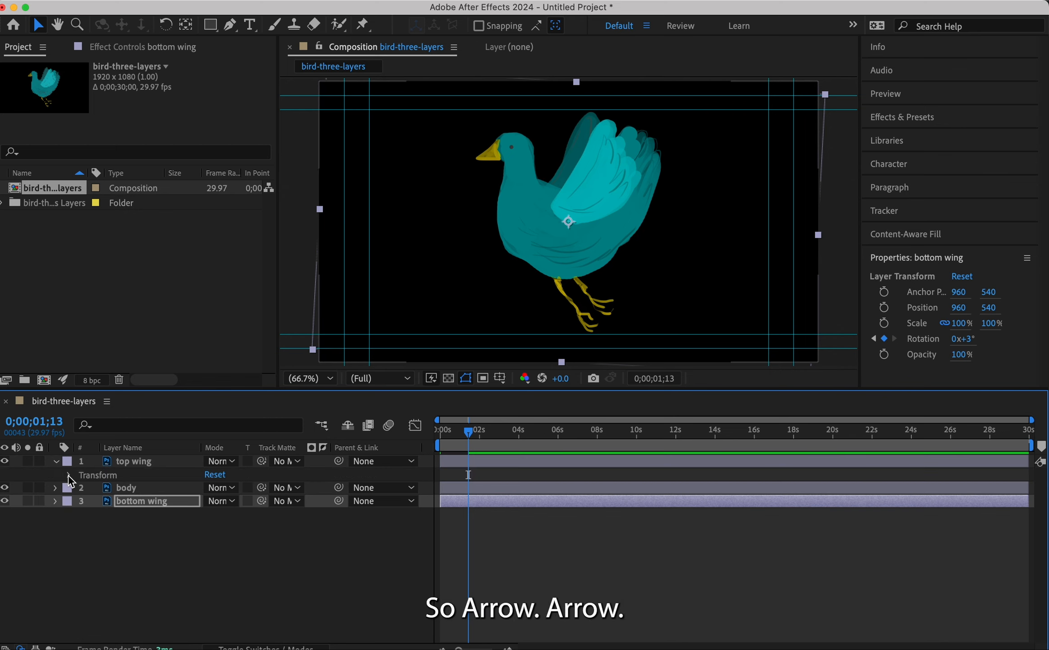
left_click(70, 475)
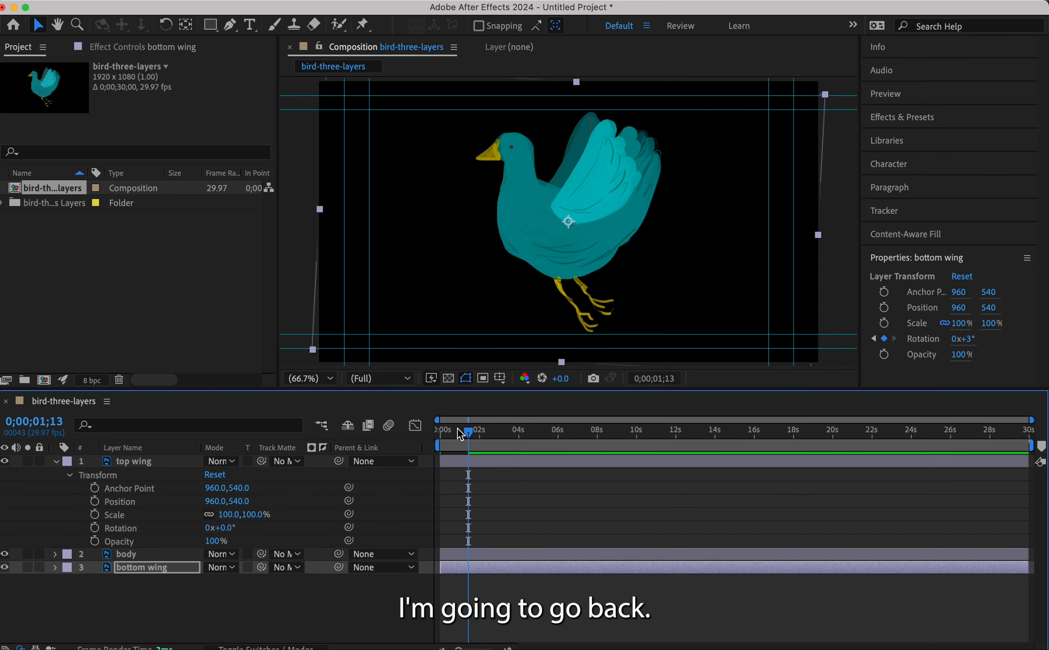
left_click_drag(465, 433, 439, 440)
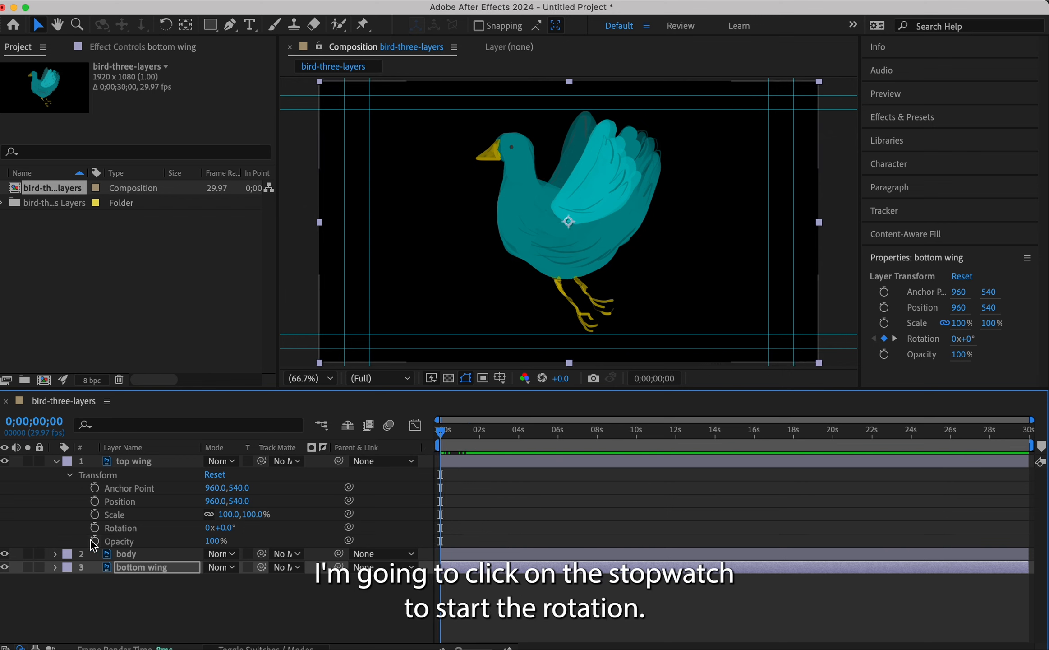
left_click(95, 528)
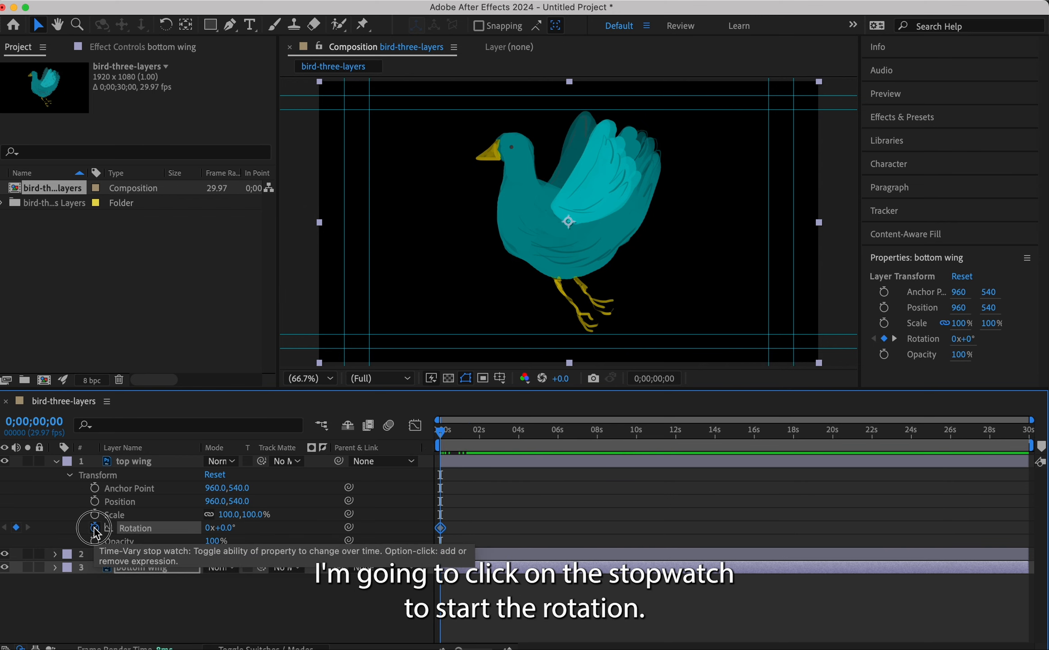
Step: Add a second rotation keyframe of 13° to the top wing layer at 0;00;01;03
left_click_drag(444, 432, 462, 432)
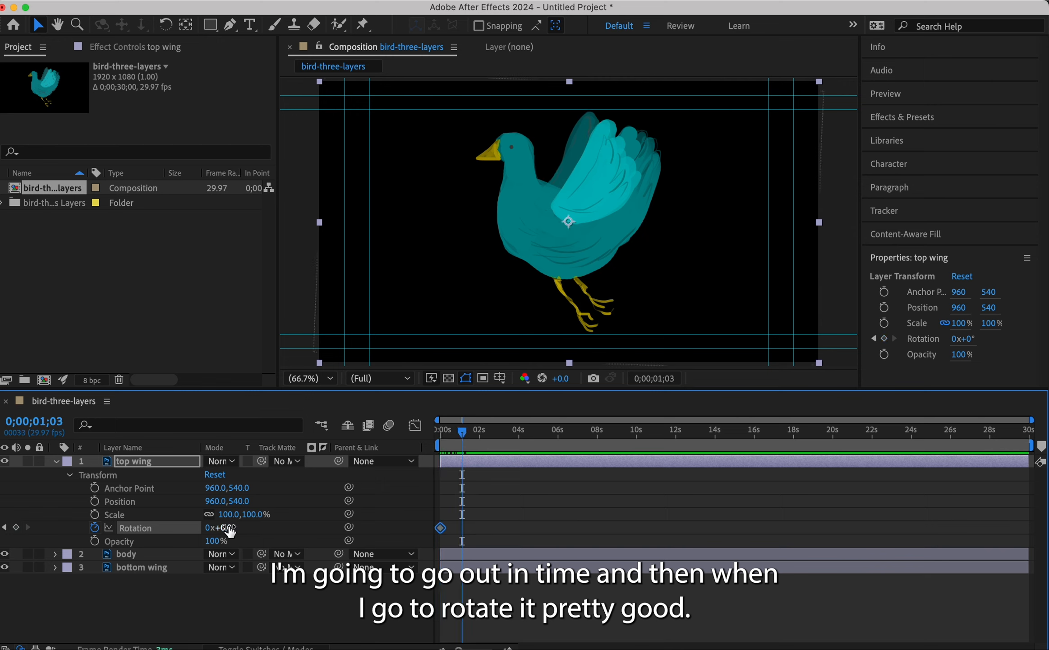
mouse_move(237, 528)
left_mouse_down()
mouse_move(250, 528)
mouse_move(222, 526)
mouse_move(279, 527)
mouse_move(232, 518)
left_mouse_up()
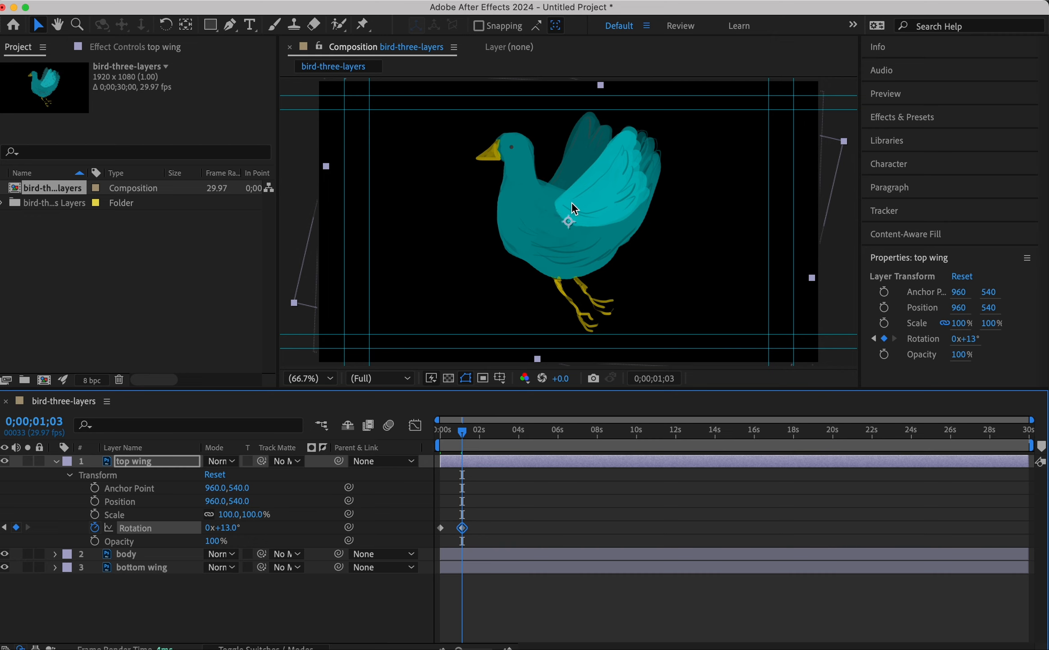
Step: Set the top wing layer's anchor point to 909, 489 and its position to 962.3, 549 so it pivots at the wing's base
left_click(577, 463)
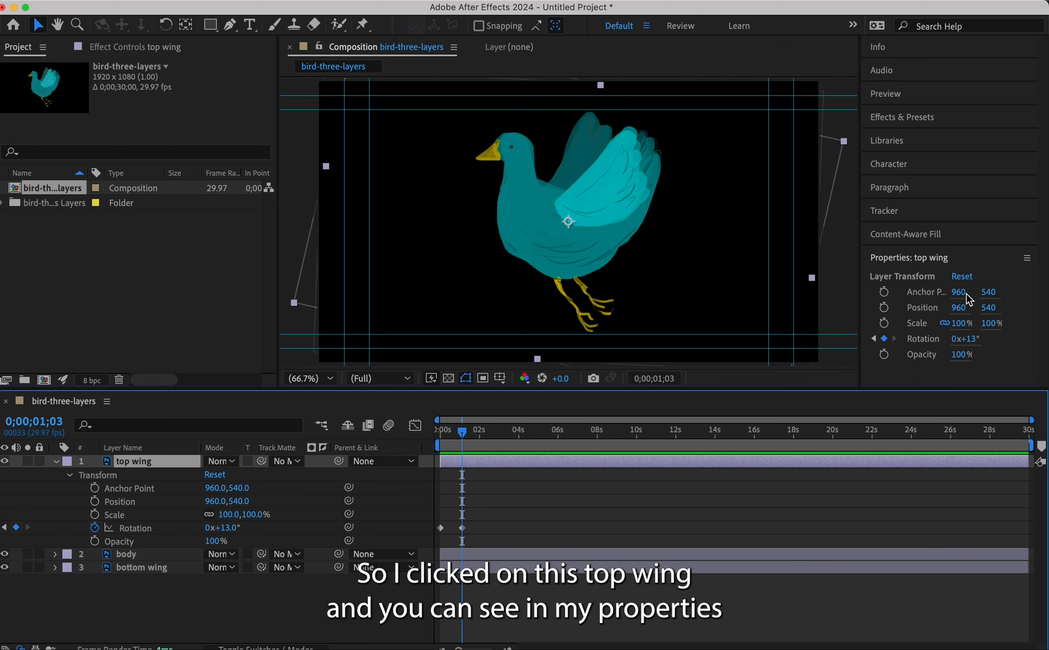
left_click_drag(860, 301, 804, 301)
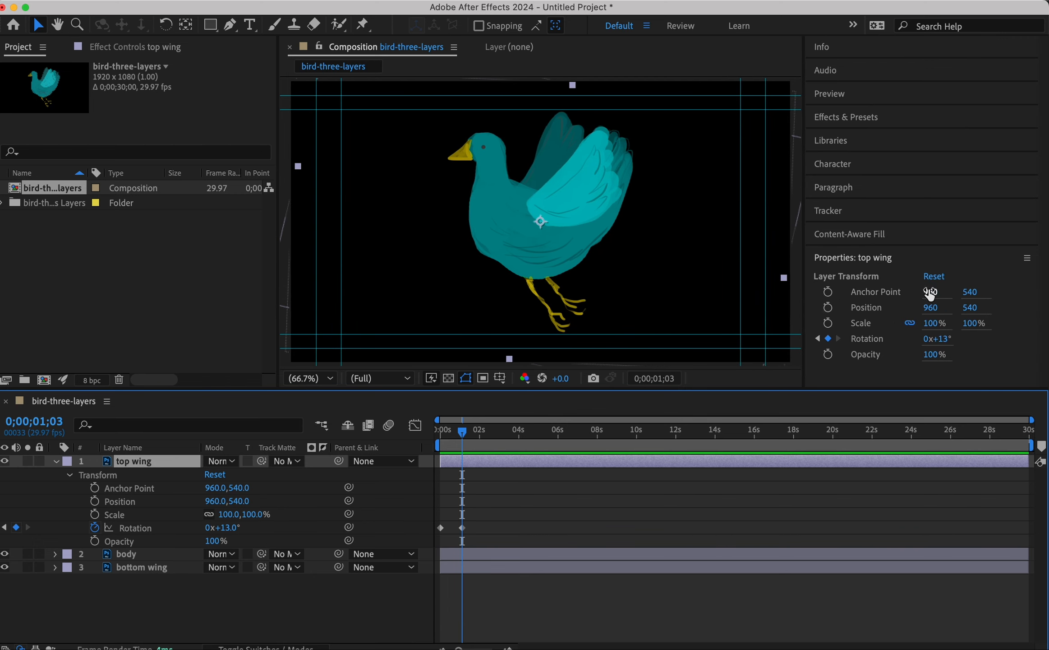
left_click_drag(923, 292, 900, 299)
left_click_drag(970, 294, 897, 328)
left_click_drag(974, 293, 920, 353)
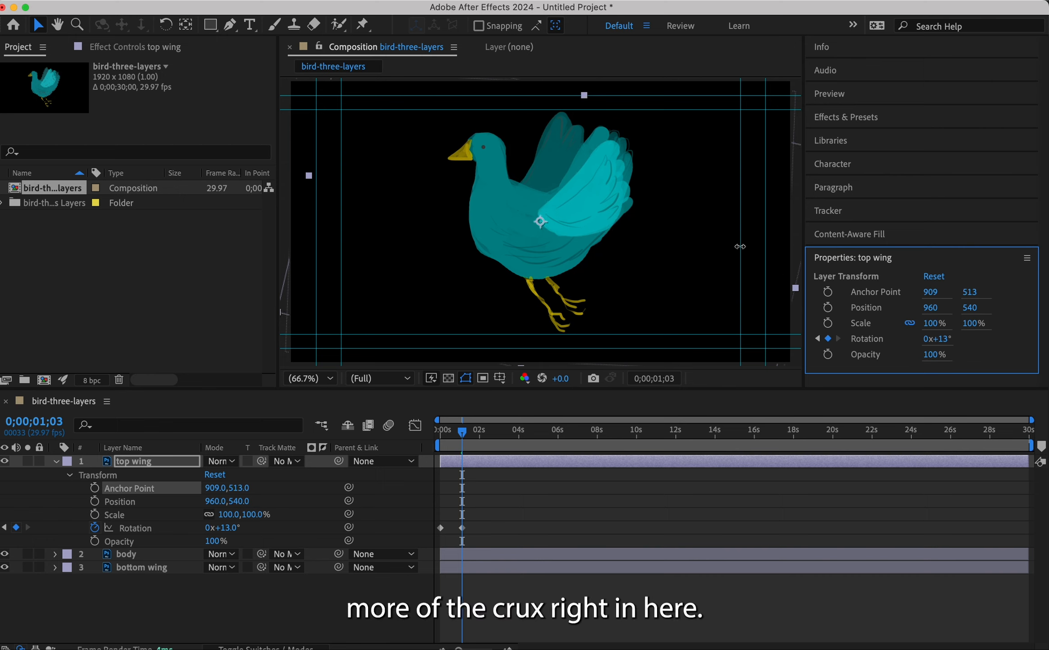
left_click_drag(579, 212, 580, 215)
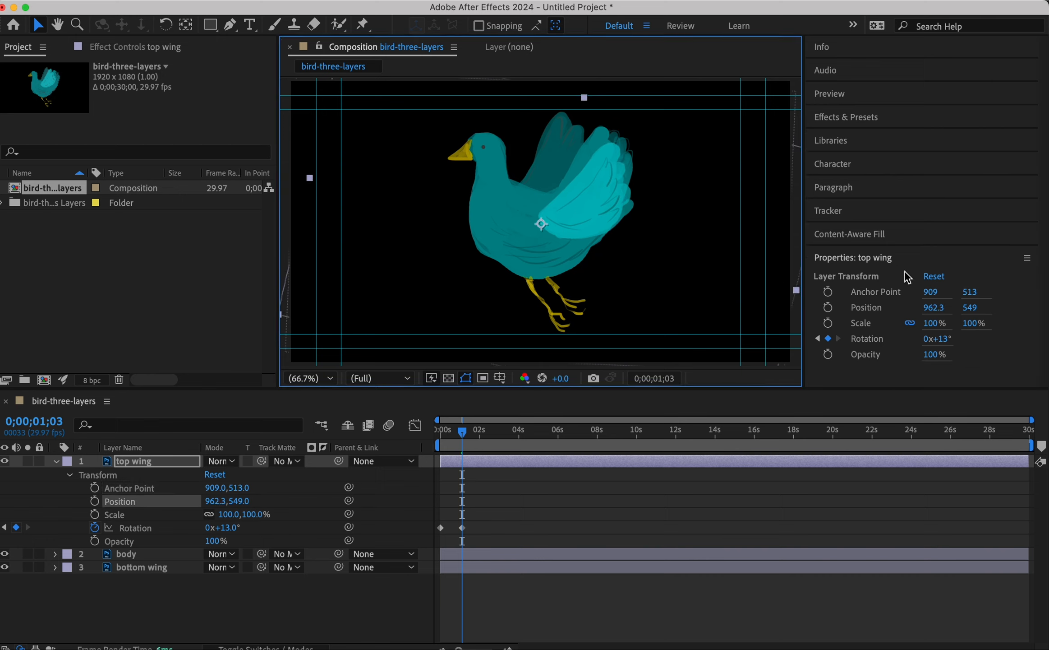
left_click_drag(972, 292, 951, 292)
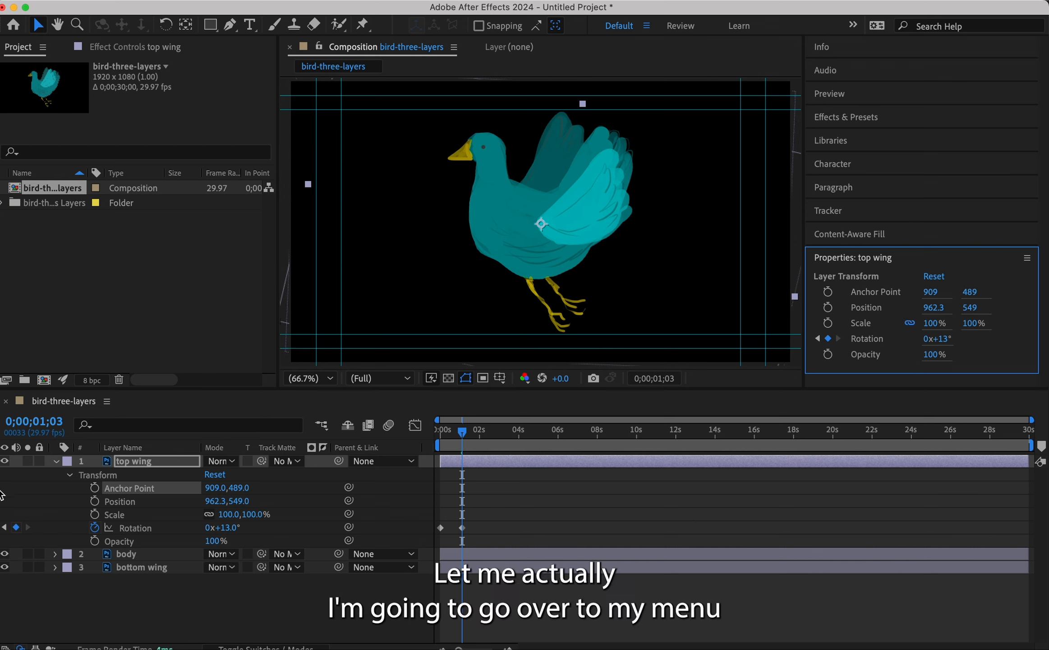
Step: Hide the top wing and body layers, and delete both rotation keyframes of the top wing layer
left_click(5, 460)
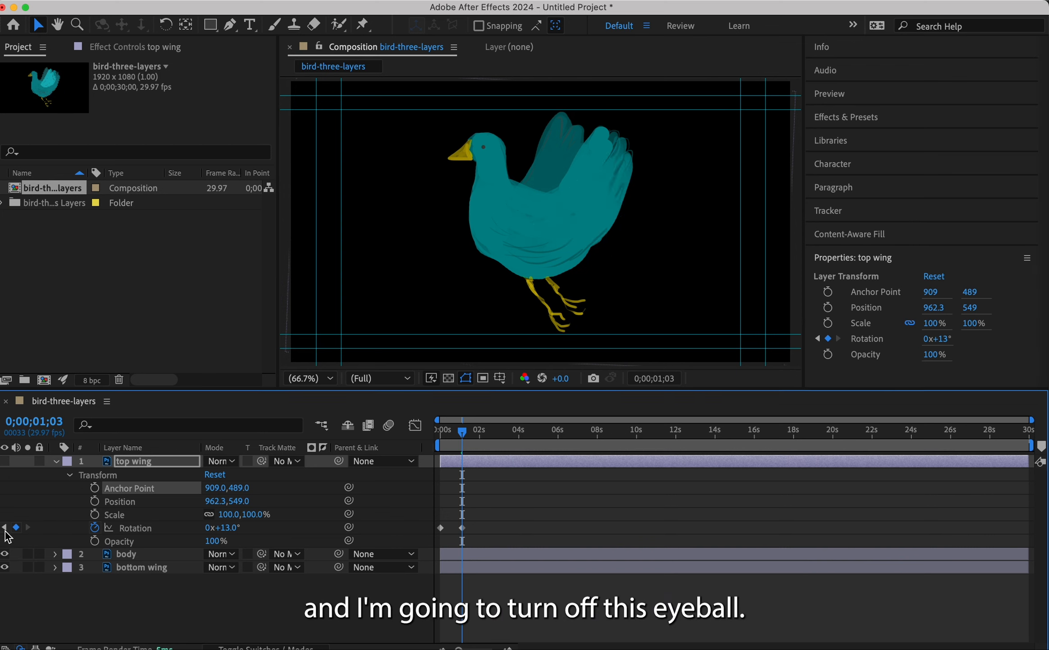
left_click(4, 555)
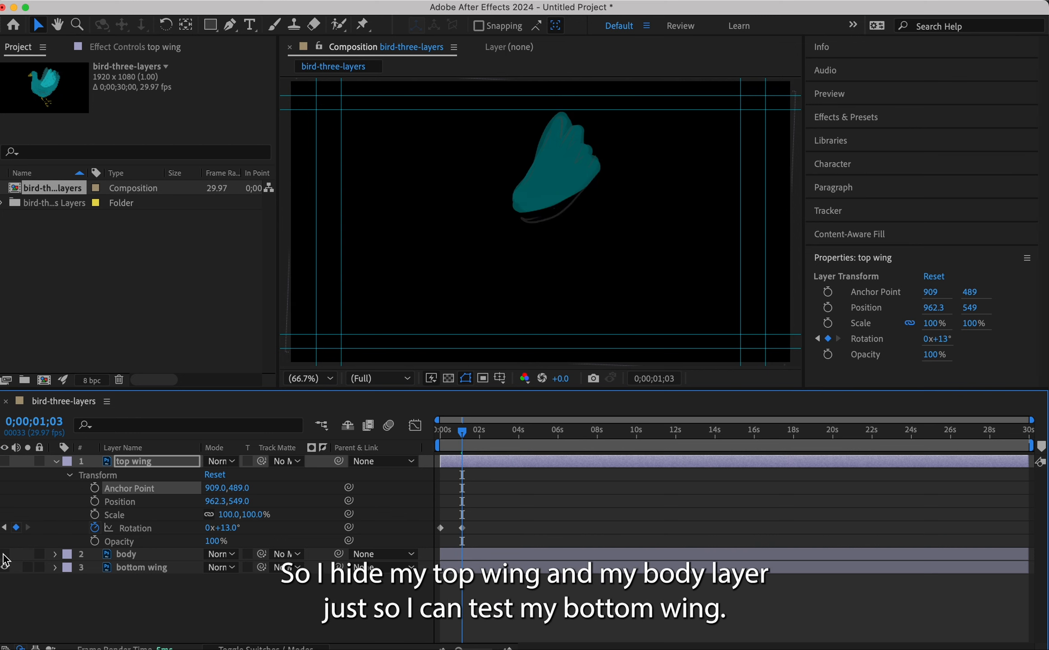
left_click(467, 569)
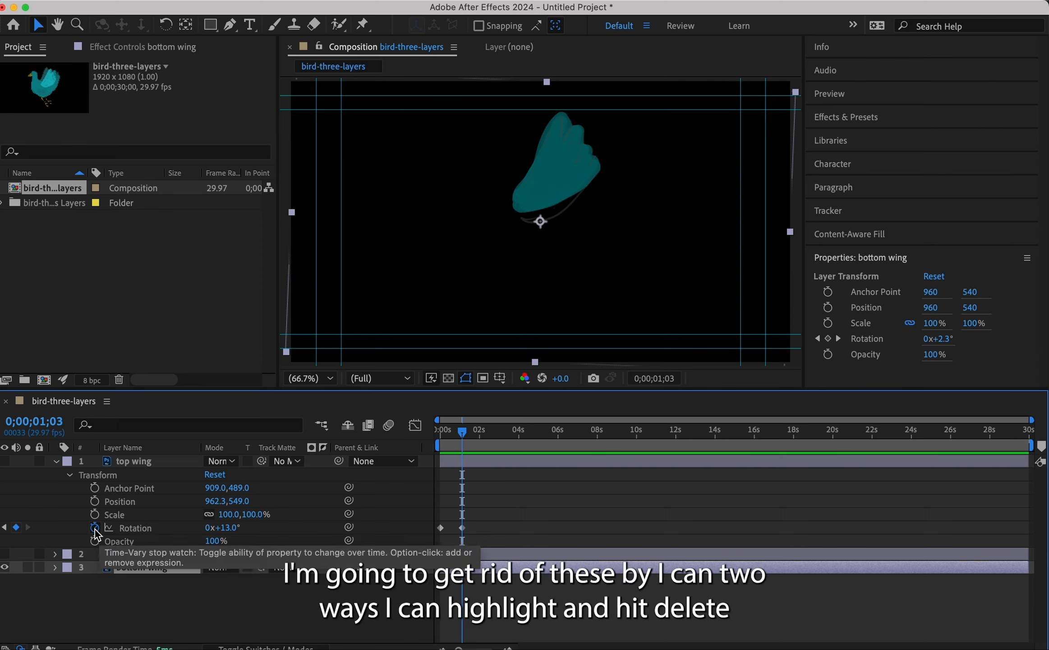
left_click_drag(494, 528, 431, 505)
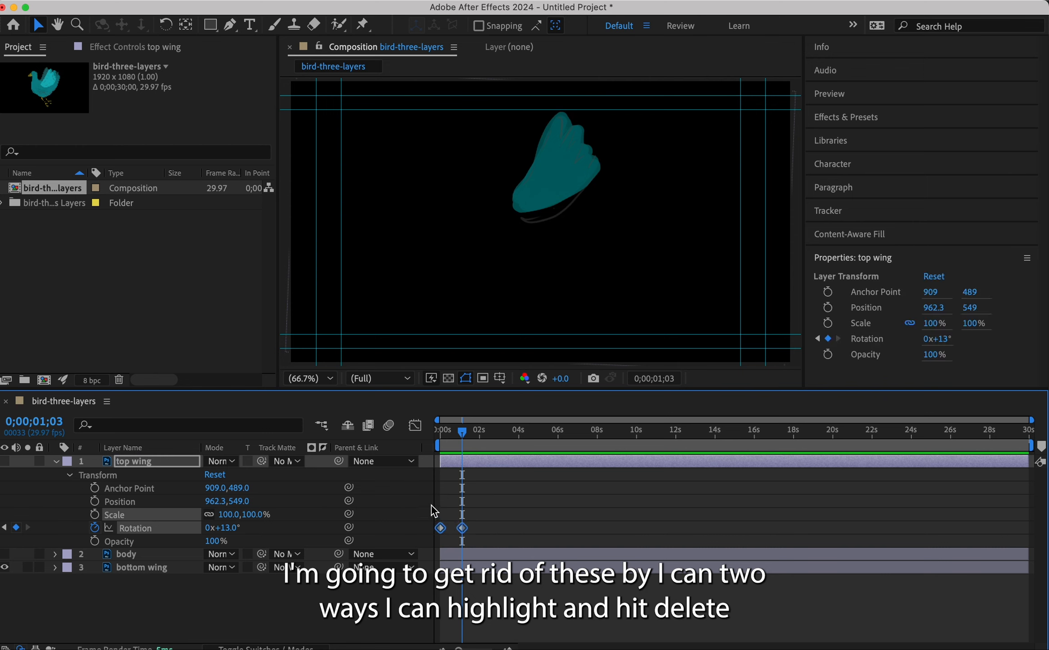
key("Delete")
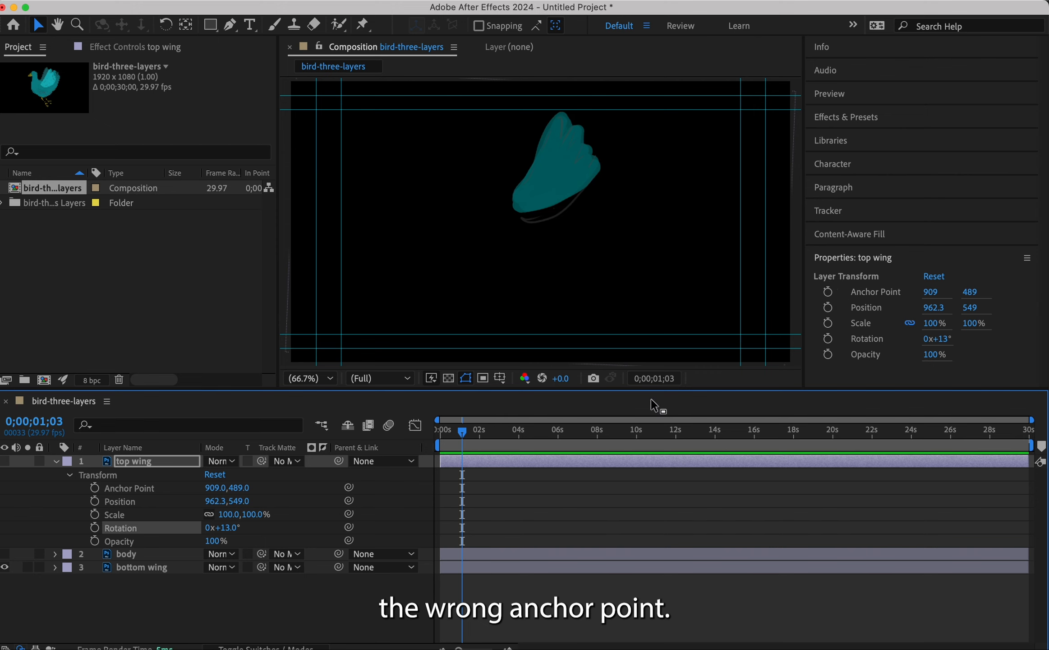
Step: Set the bottom wing layer's anchor point to 851, 503 at the wing's base, and collapse the top wing's properties
left_click(573, 569)
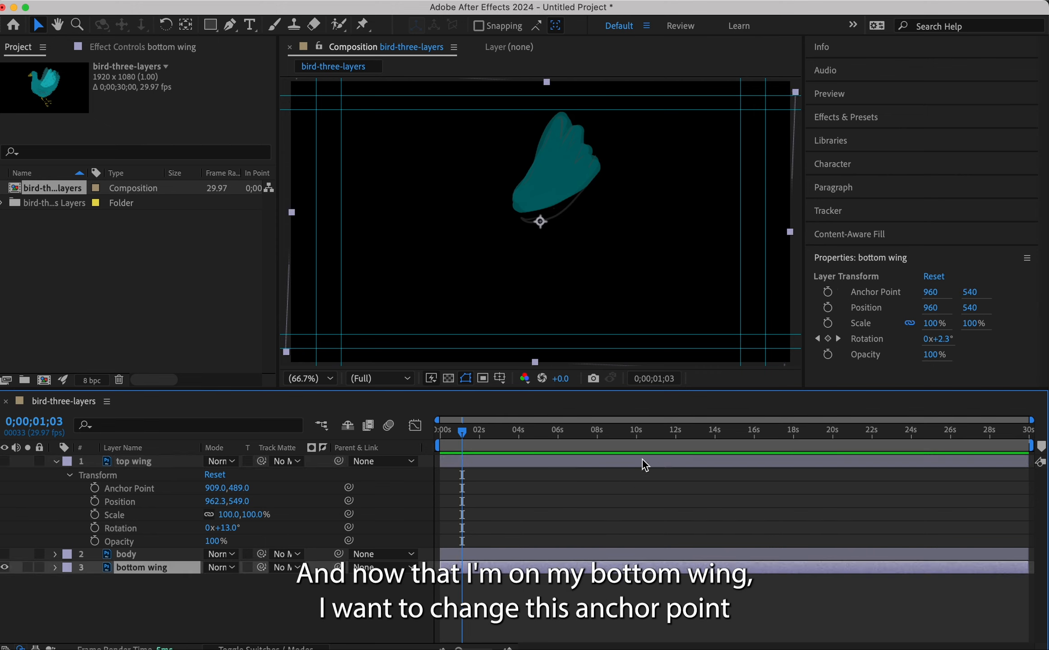
left_click_drag(924, 294, 846, 294)
left_click_drag(969, 292, 939, 294)
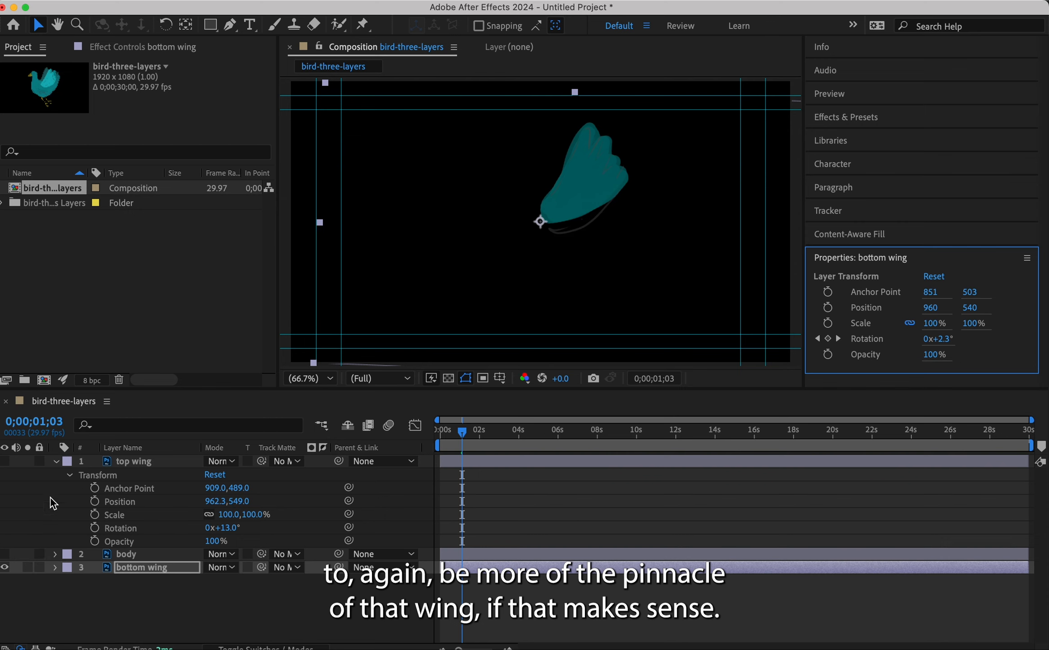
left_click(56, 461)
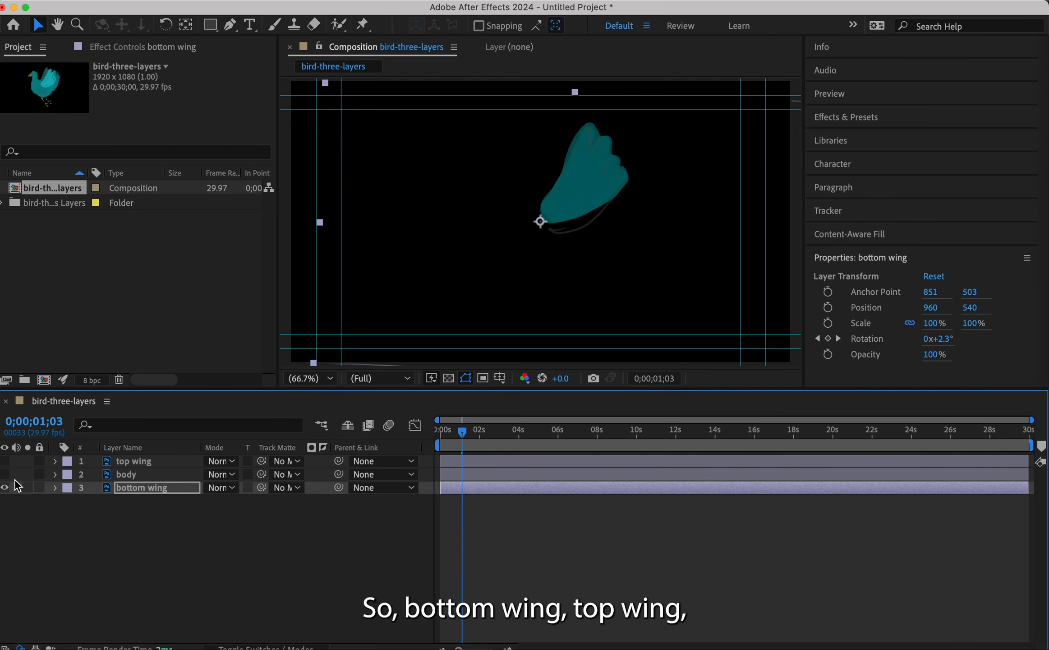
Step: Show the top wing and body layers again, and start the top wing's rotation with a 13° keyframe at 0;00;00;00
left_click(63, 461)
left_click(55, 461)
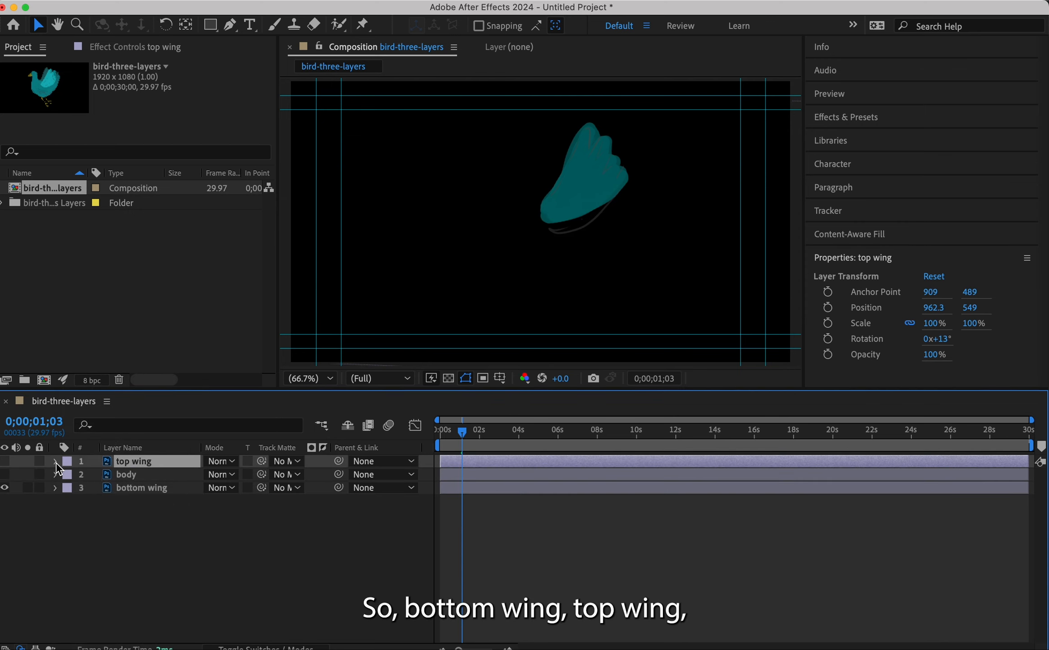
left_click(55, 461)
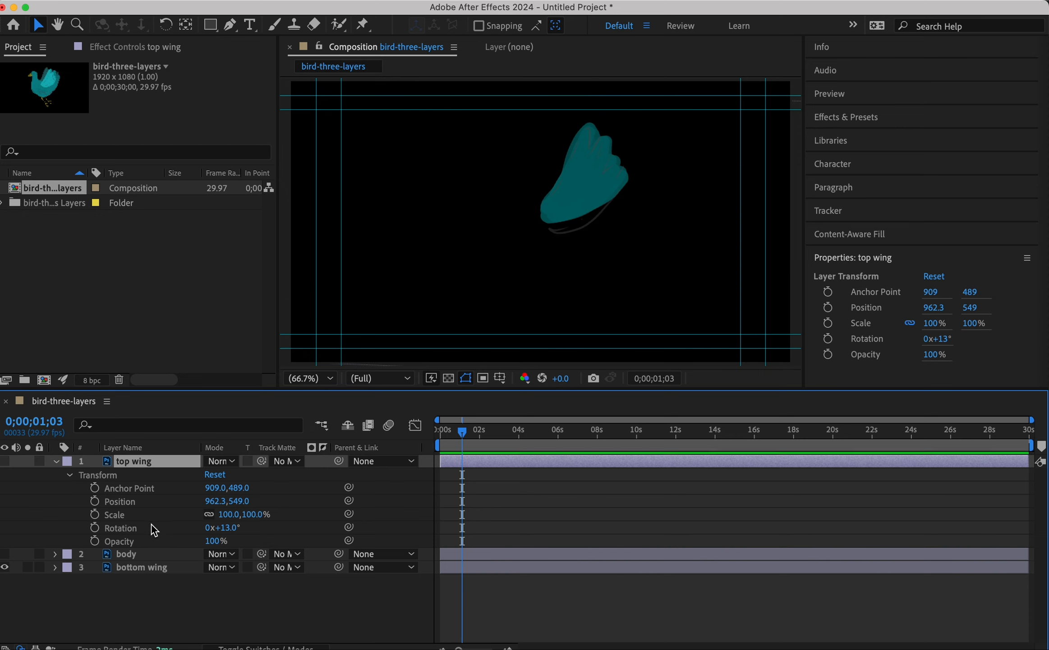
left_click_drag(465, 432, 393, 439)
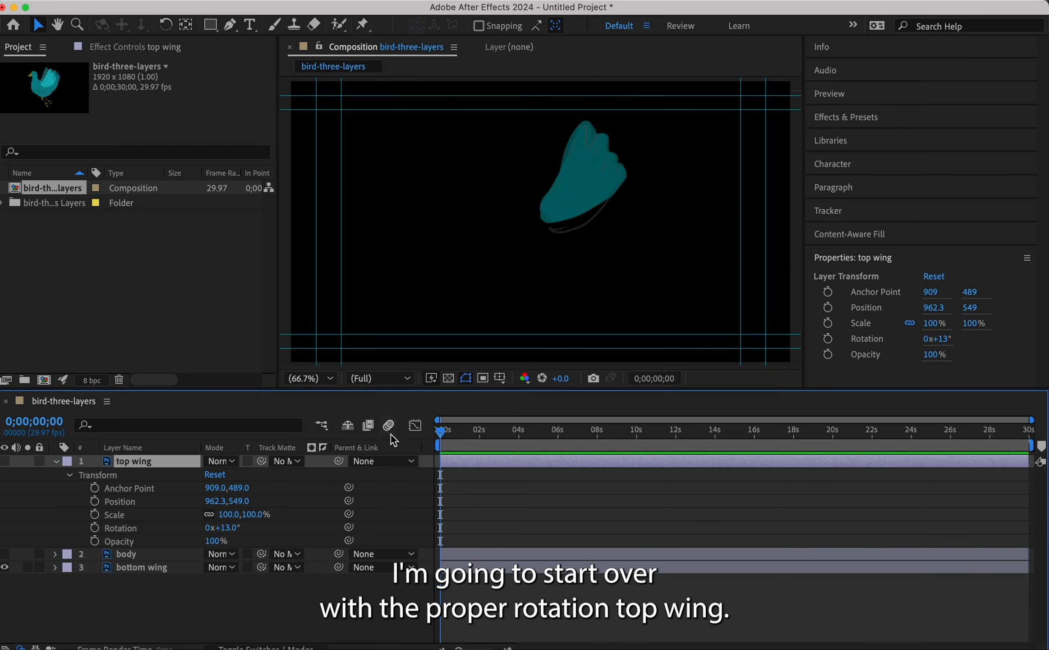
left_click(5, 461)
left_click(4, 553)
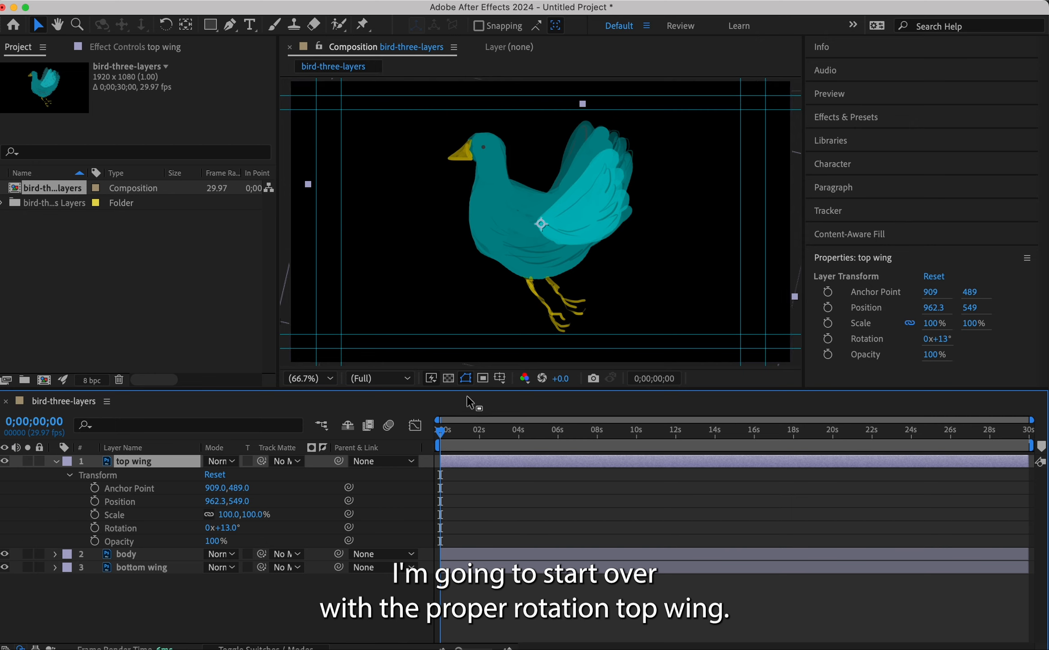
left_click(95, 527)
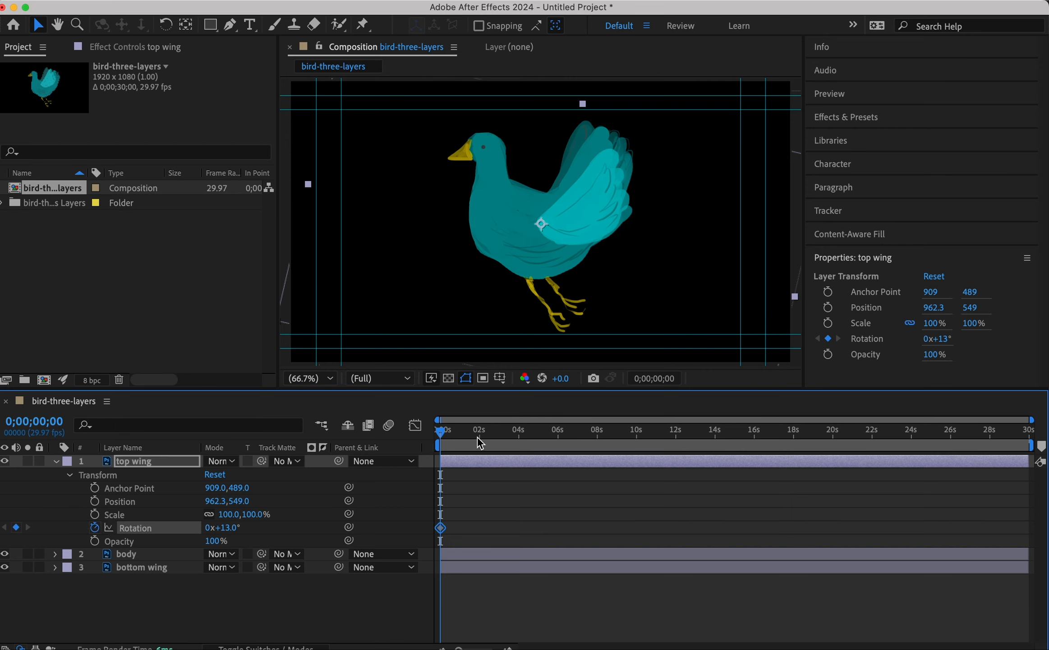
Step: Add four top wing rotation keyframes alternating up and down, the first at 0;00;00;24 and the last 35° at 0;00;02;23
left_click_drag(444, 431, 456, 431)
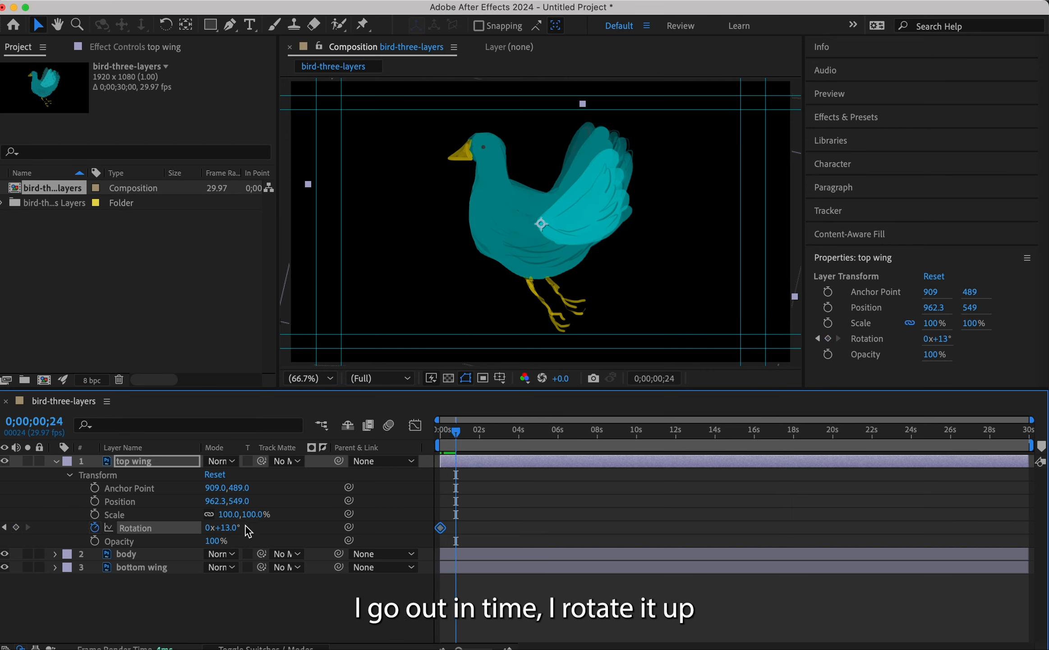
left_click_drag(231, 525, 194, 528)
left_click_drag(458, 432, 474, 435)
left_click_drag(241, 528, 276, 531)
left_click_drag(472, 433, 483, 433)
left_click_drag(230, 528, 216, 528)
left_click_drag(484, 433, 495, 433)
left_click_drag(231, 528, 261, 529)
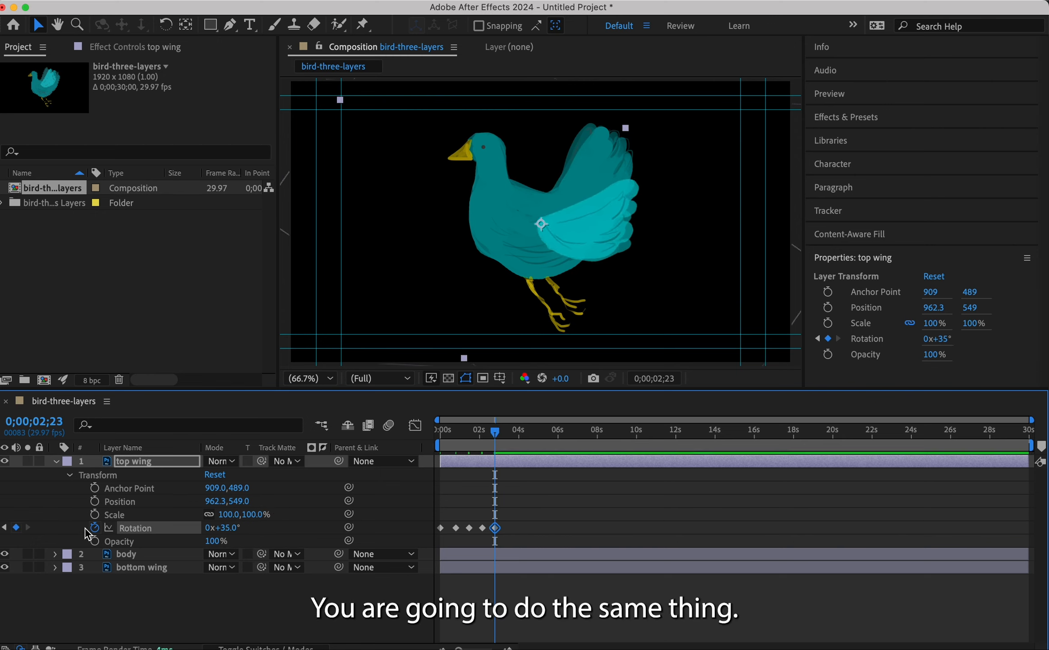
left_click(56, 461)
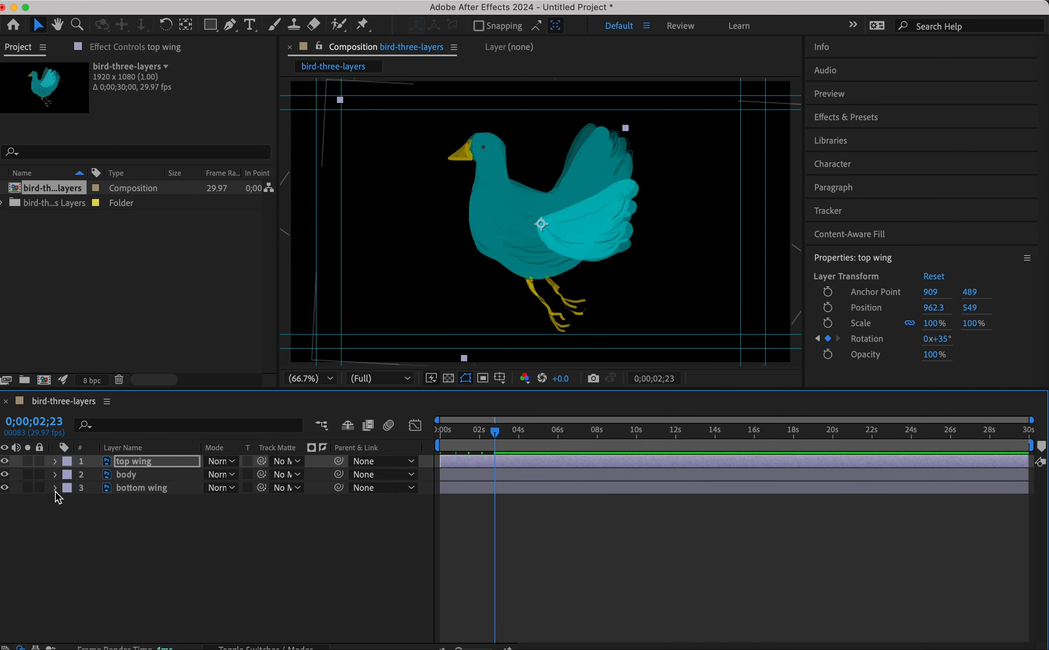
Step: Expand the bottom wing layer's properties and delete its two old rotation keyframes
left_click(55, 488)
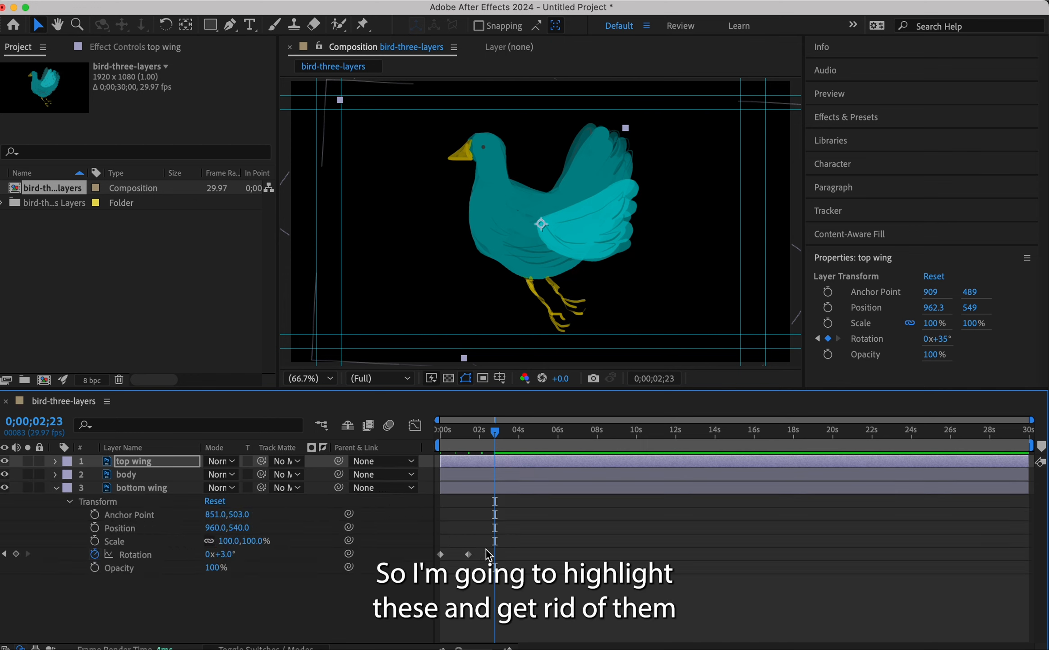
left_click(449, 542)
left_click_drag(468, 560, 438, 537)
key("Delete")
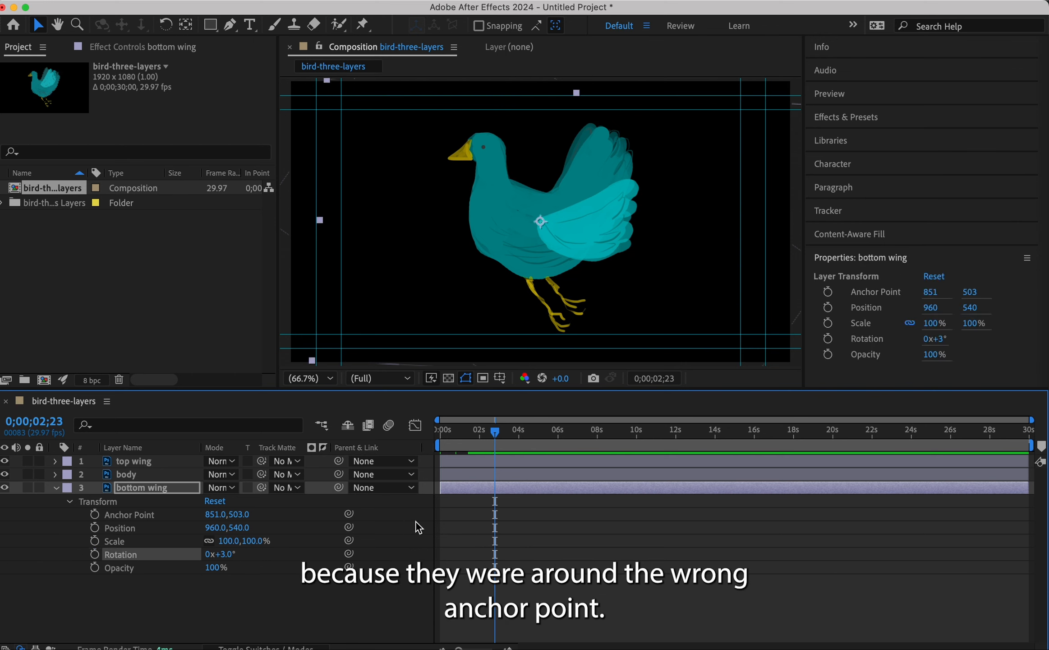
Step: Start the bottom wing's rotation with a 3° keyframe at 0;00;00;00 and add a -48° keyframe at 0;00;00;23
left_click_drag(496, 434, 403, 442)
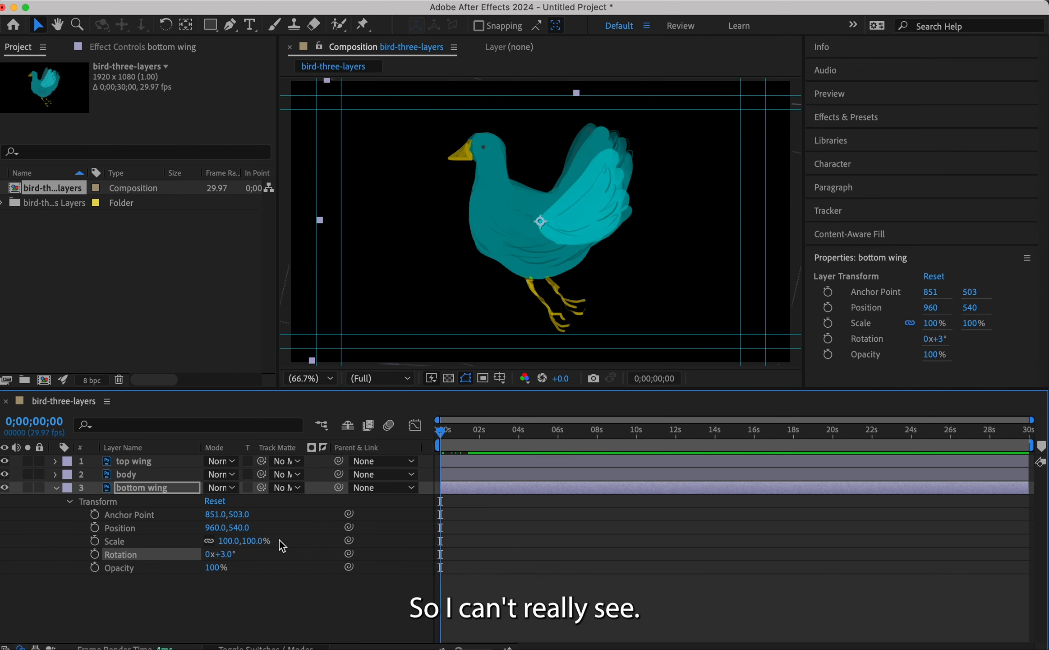
left_click(94, 554)
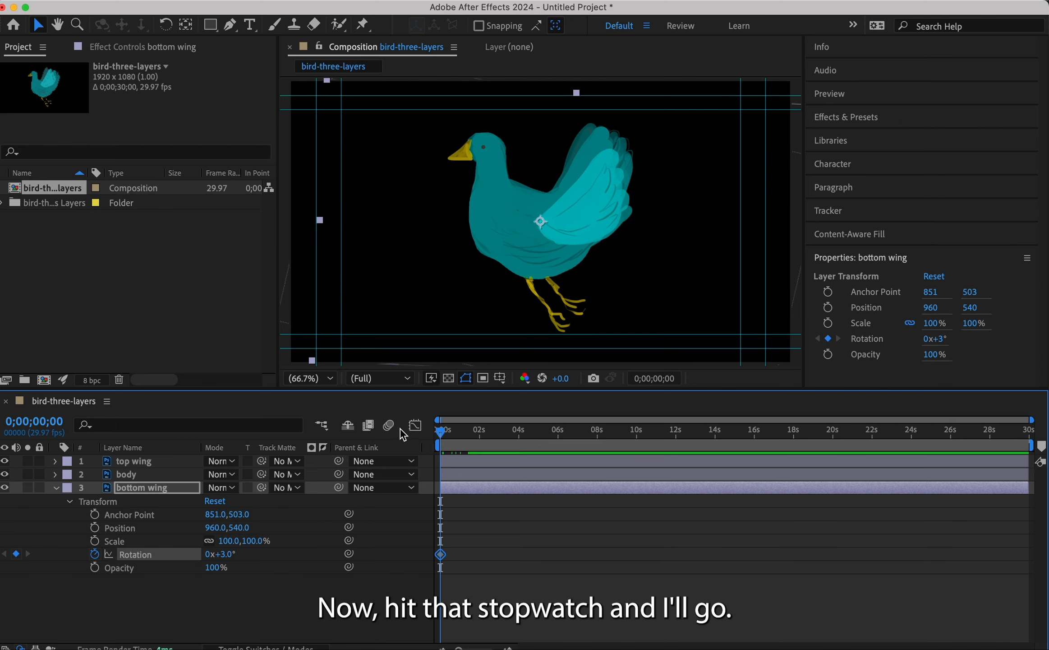
left_click_drag(441, 436, 455, 435)
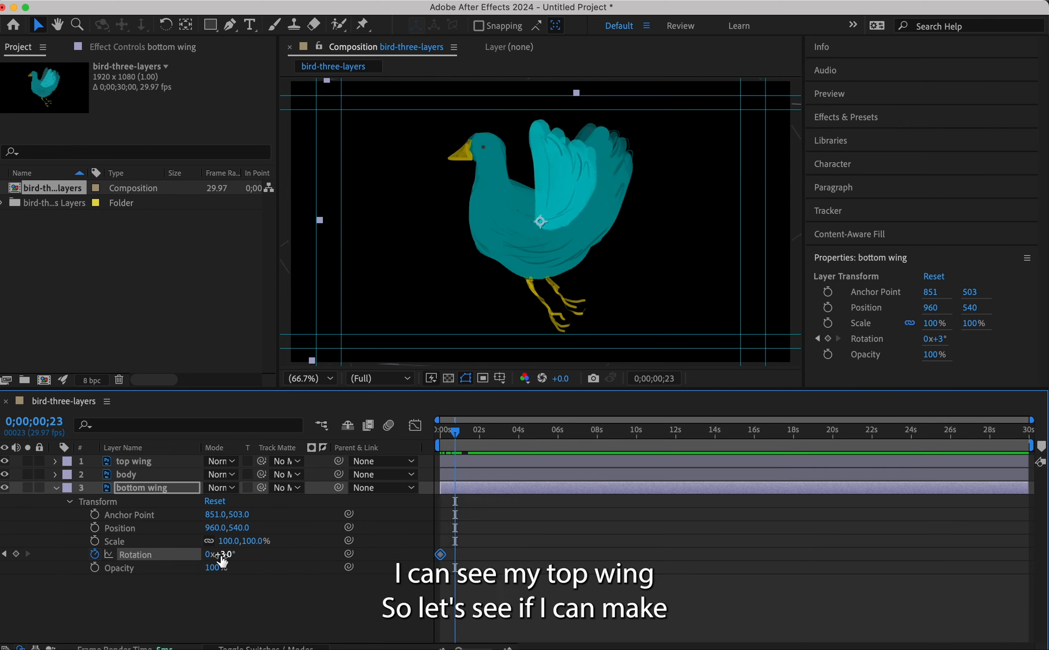
mouse_move(222, 560)
left_mouse_down()
mouse_move(174, 560)
mouse_move(226, 563)
left_mouse_up()
Step: Add bottom wing rotation keyframes of 46° at 0;00;01;12, -24° at 0;00;02;06 and 31° at 0;00;02;28
left_click_drag(455, 435, 468, 434)
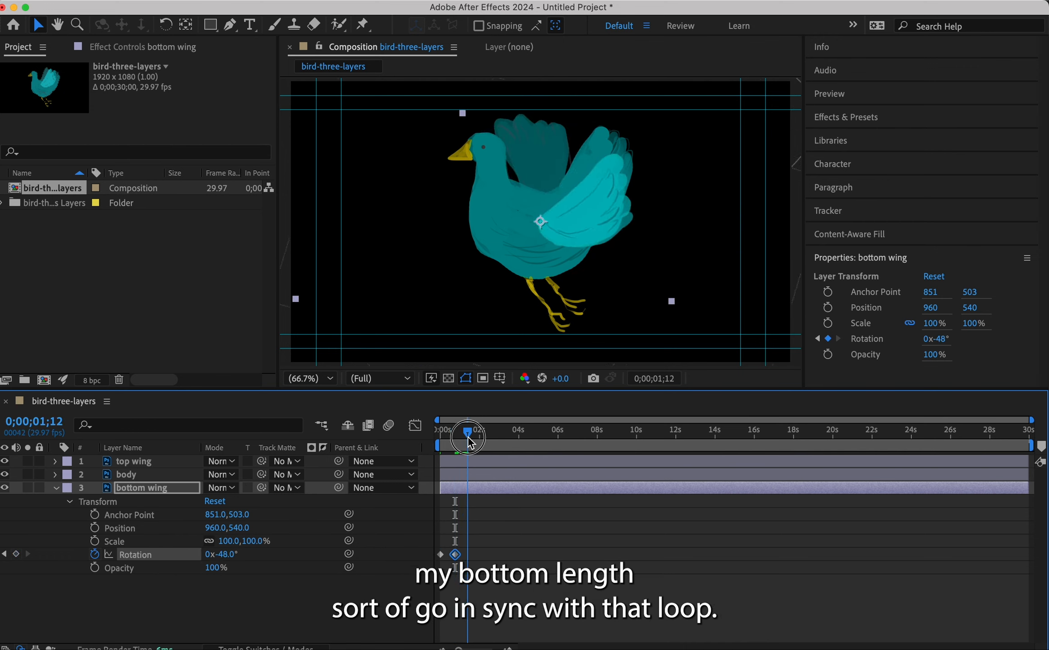
left_click_drag(225, 554, 306, 574)
left_click_drag(467, 433, 483, 438)
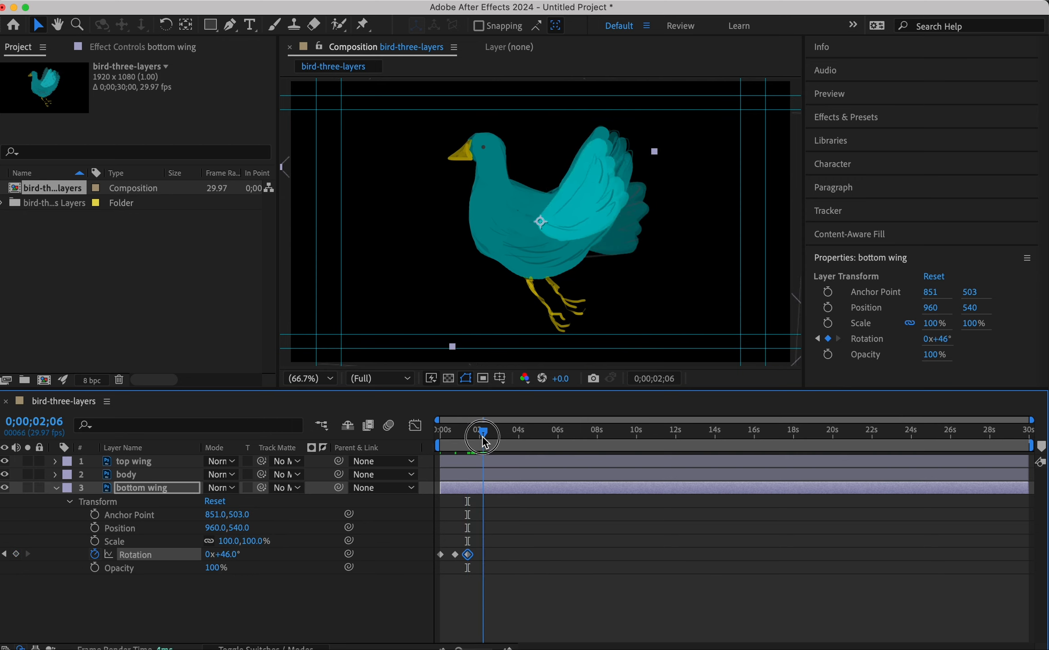
left_click_drag(234, 554, 177, 555)
left_click_drag(478, 436, 498, 436)
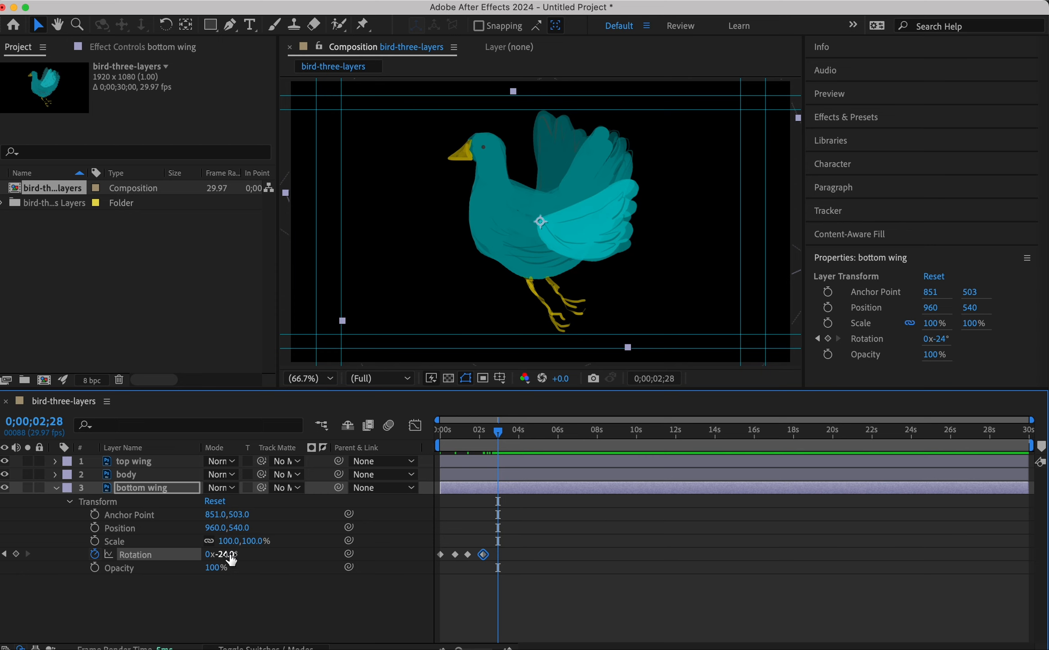
left_click_drag(224, 559, 276, 559)
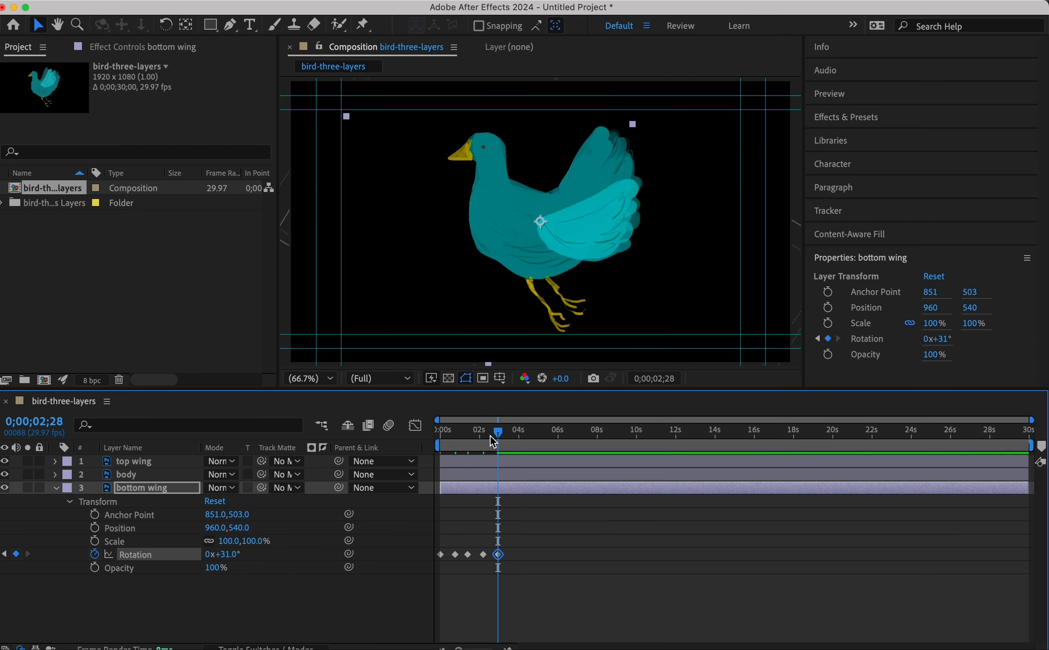
Step: Preview the wing-flapping animation from the beginning, stop playback and return to 0;00;00;00
left_click_drag(490, 436, 411, 436)
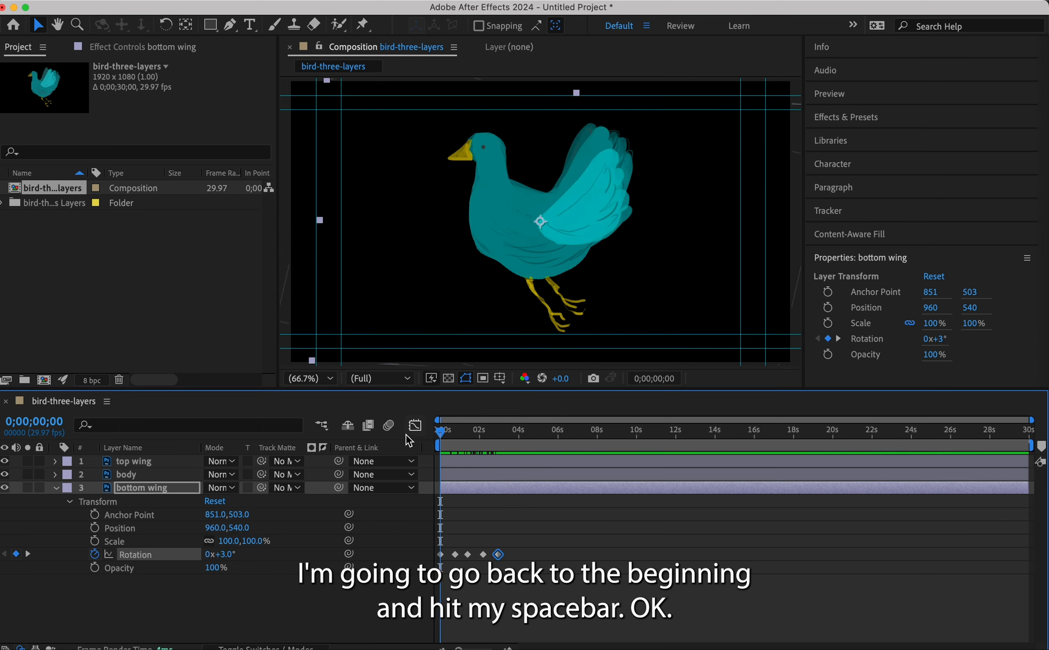
key("space")
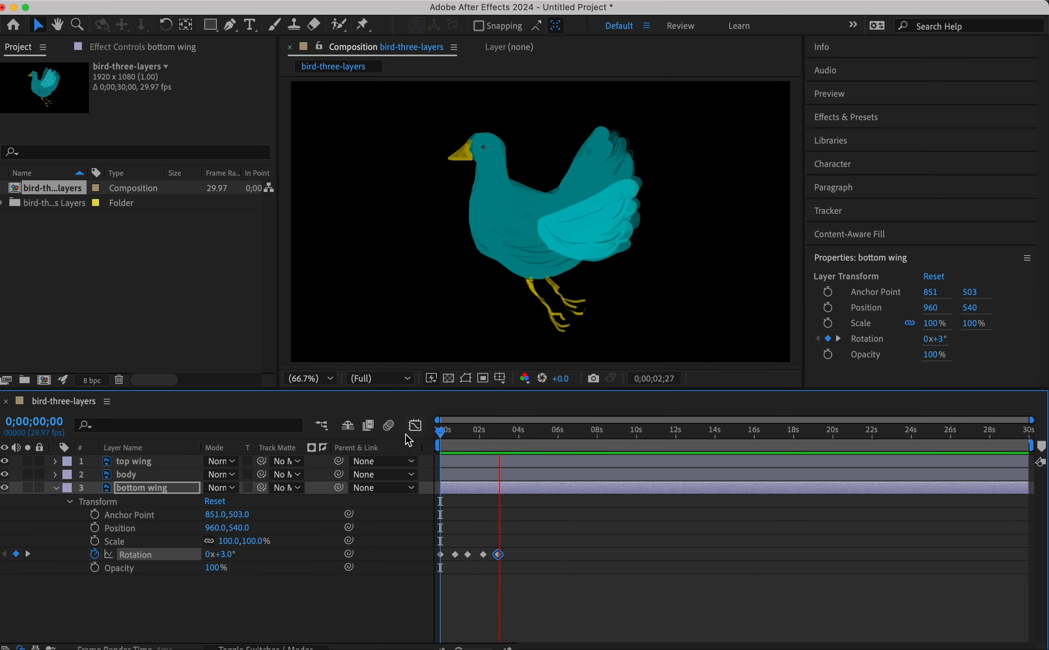
key("space")
left_click_drag(504, 424, 439, 427)
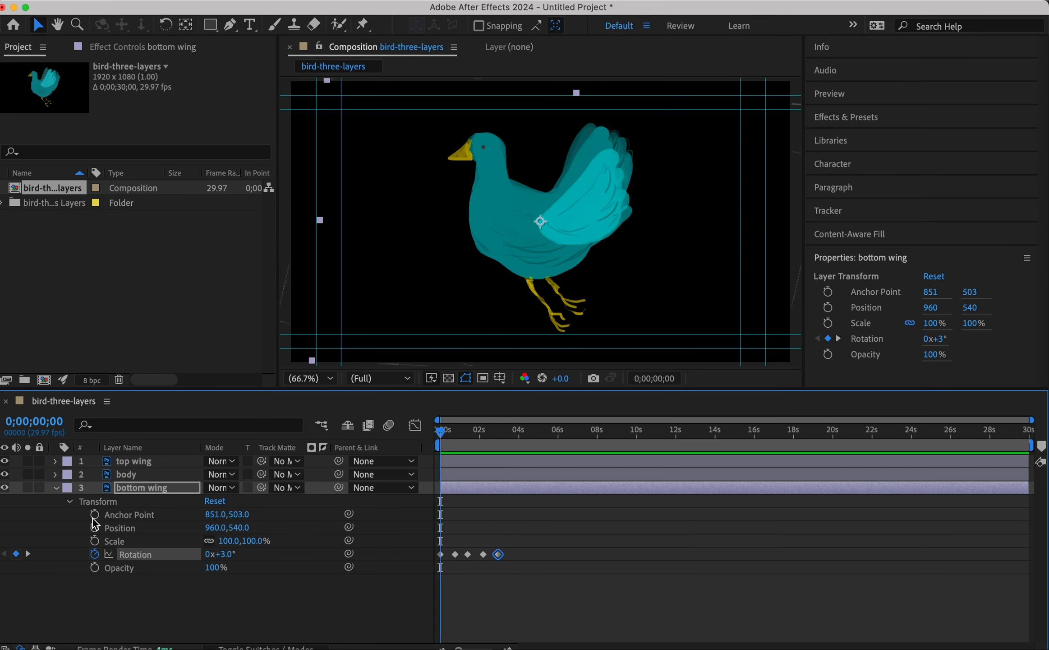
Step: Show the transform properties of the top wing and bottom wing layers together, with the time at 0;00;00;00
left_click(56, 487)
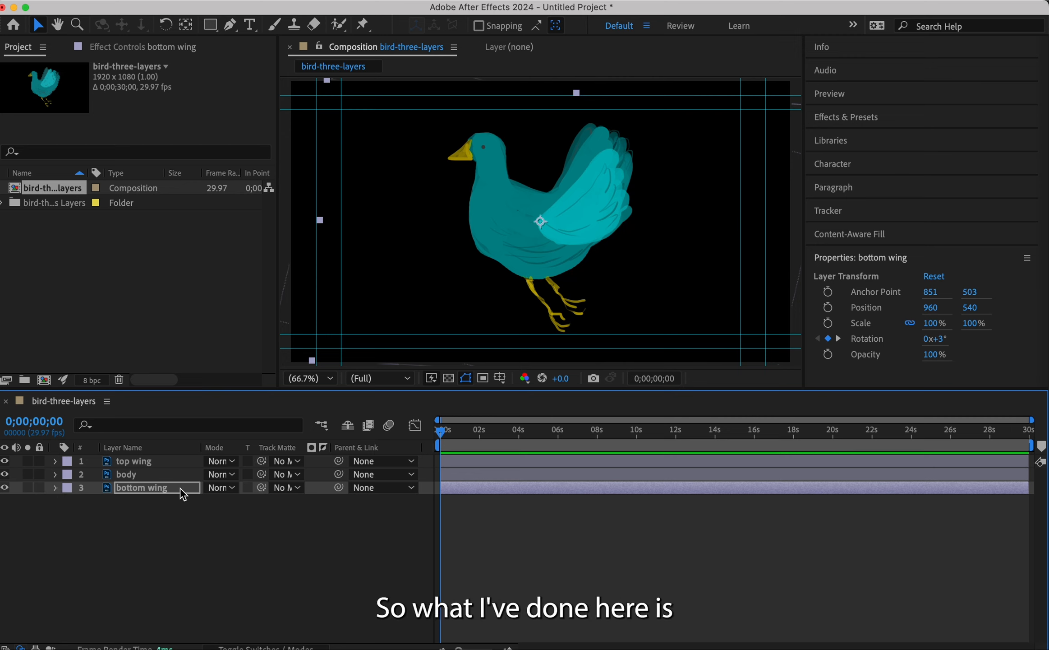
left_click(55, 460)
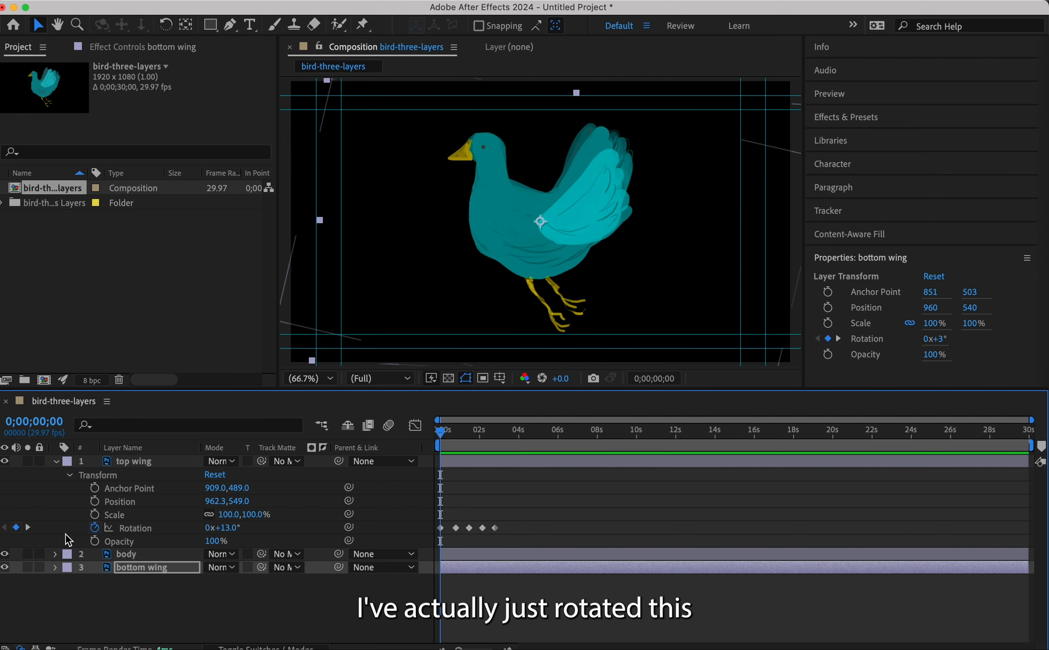
left_click(55, 567)
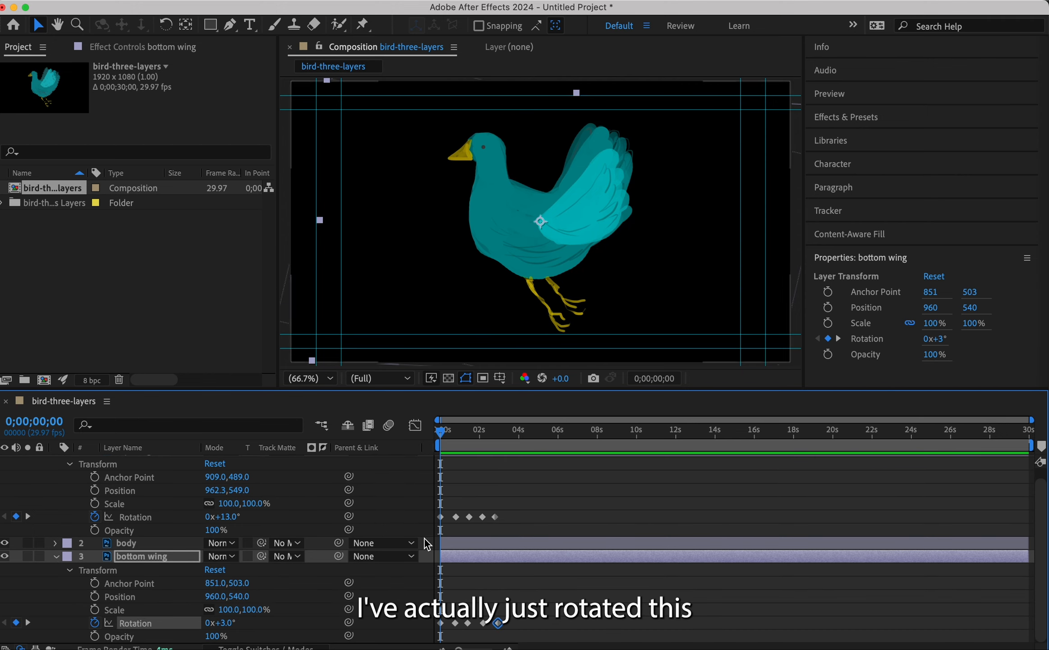
mouse_move(444, 430)
left_mouse_down()
mouse_move(478, 432)
mouse_move(438, 433)
left_mouse_up()
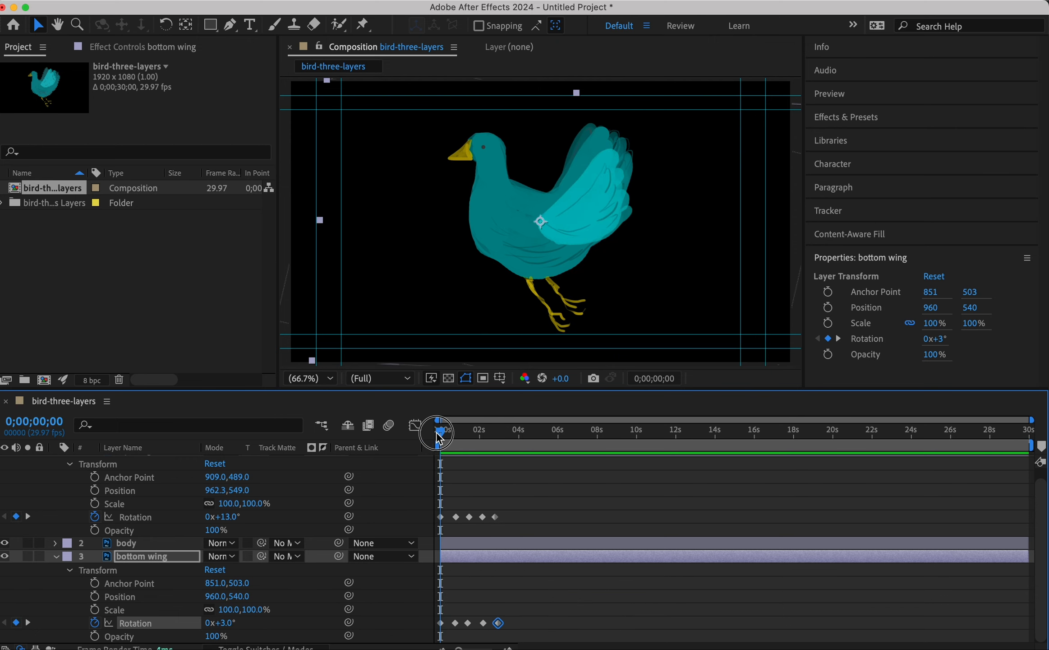
Step: Step through the top wing's rotation keyframes and set the one at 0;00;02;04 to -17°
left_click(28, 516)
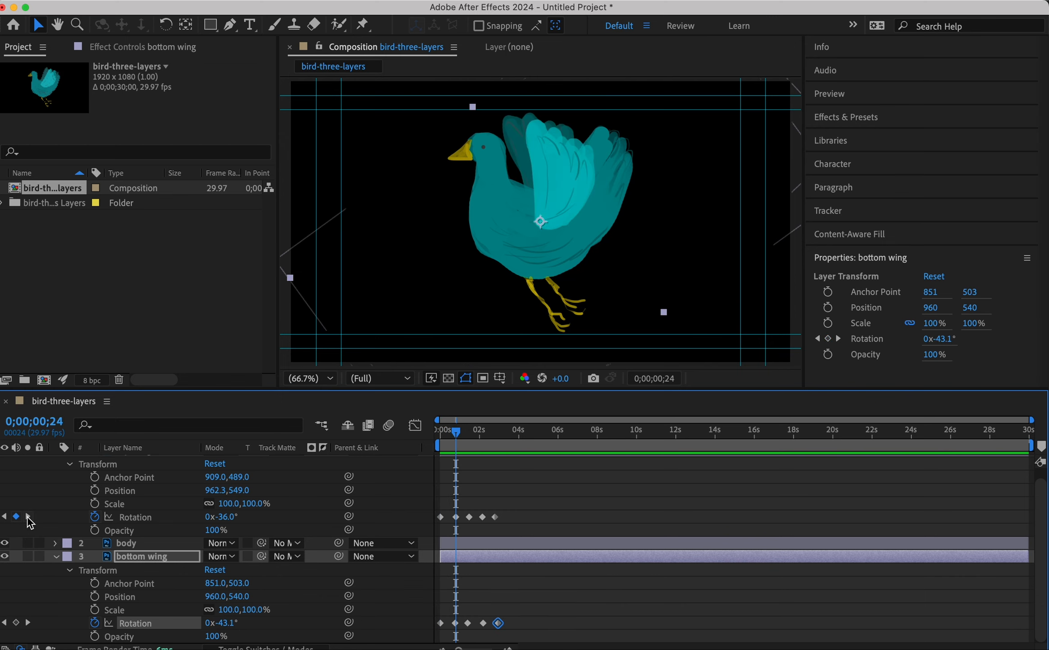
left_click(28, 517)
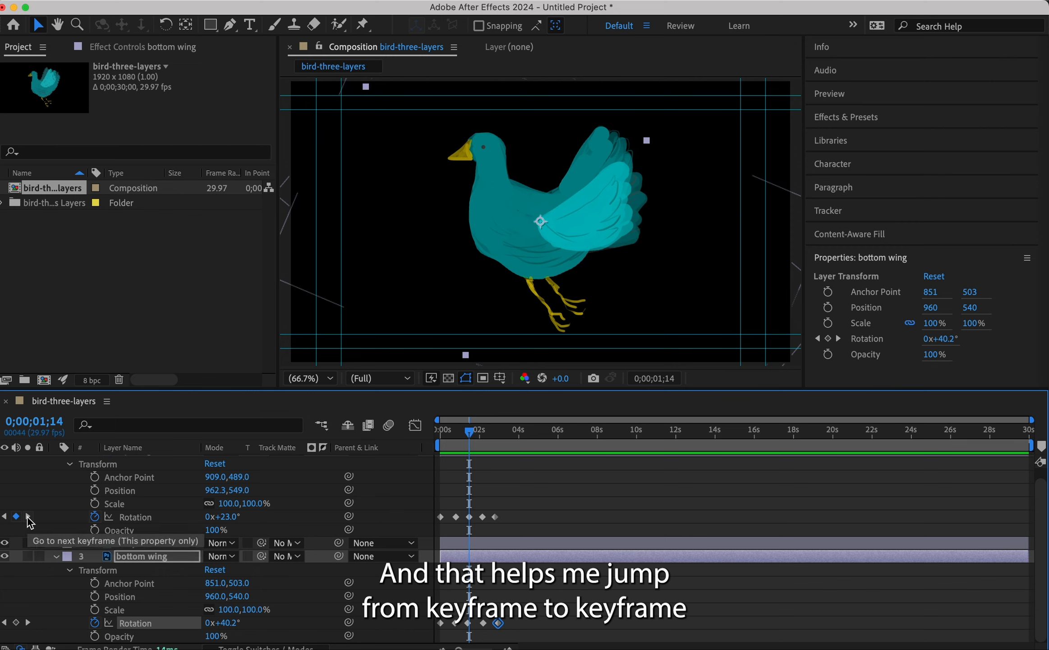
left_click(28, 516)
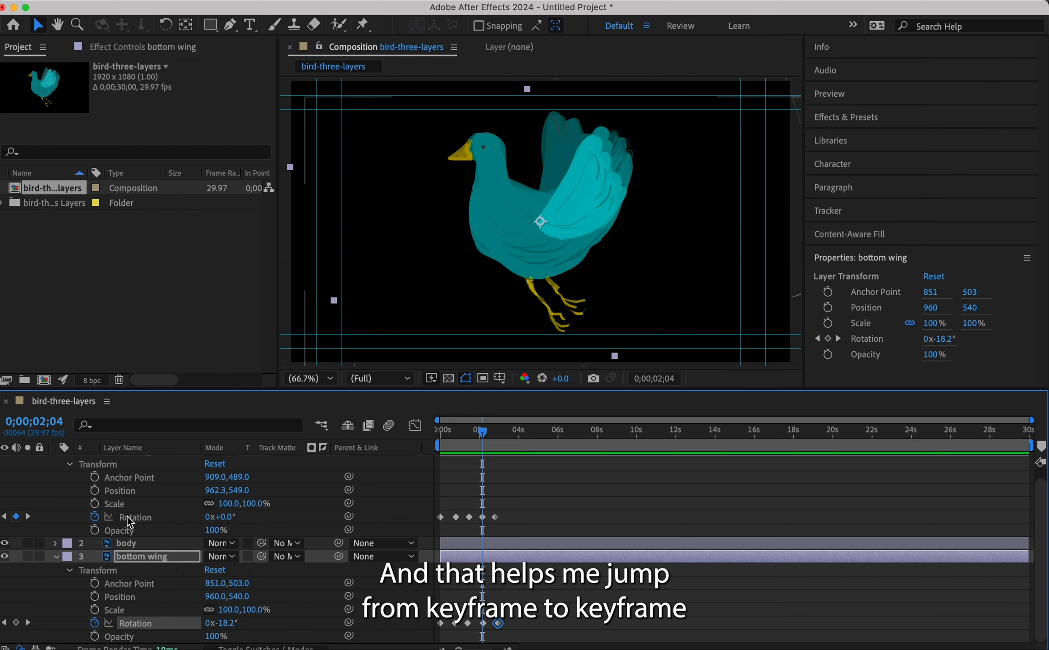
left_click_drag(223, 517, 212, 516)
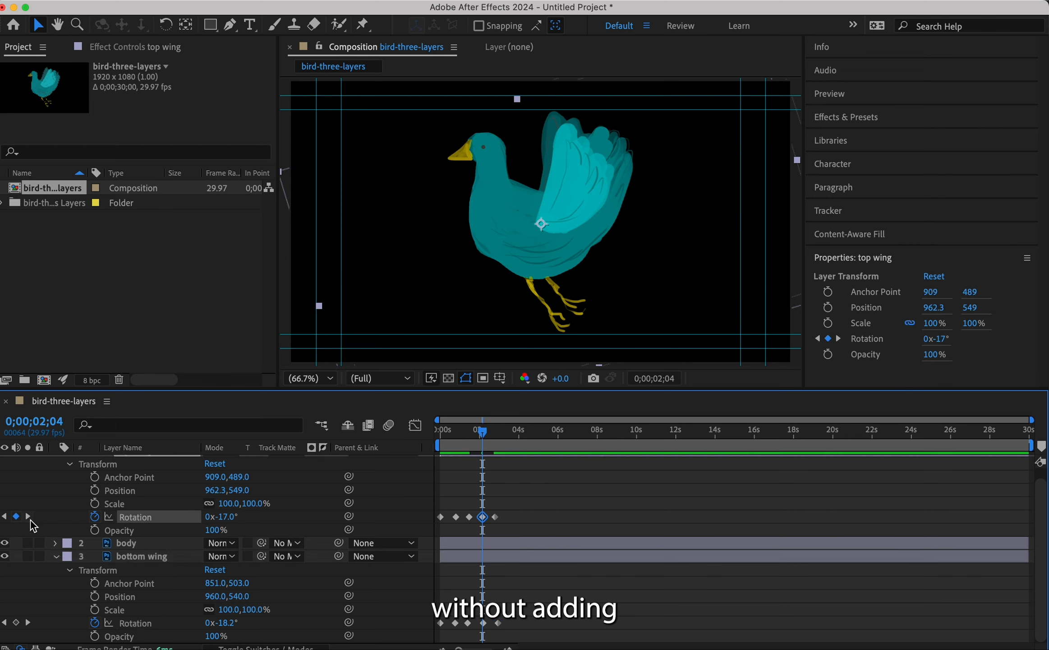
left_click(28, 516)
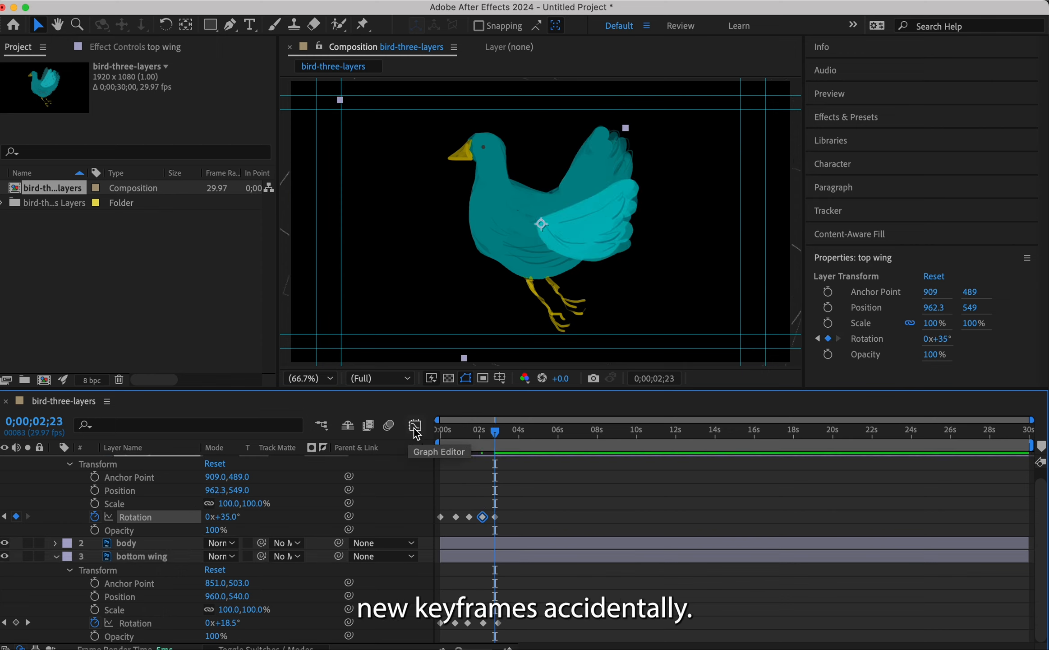
Step: Preview the wing animation from the start of the composition and stop playback after the last keyframes
left_click_drag(495, 432, 389, 437)
key("space")
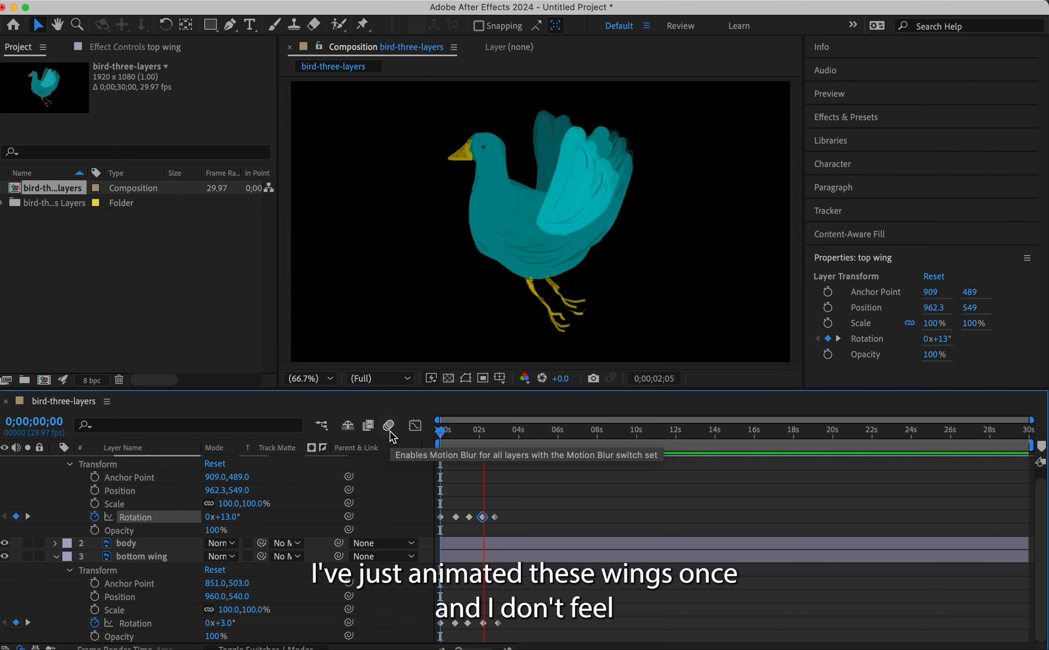
key("space")
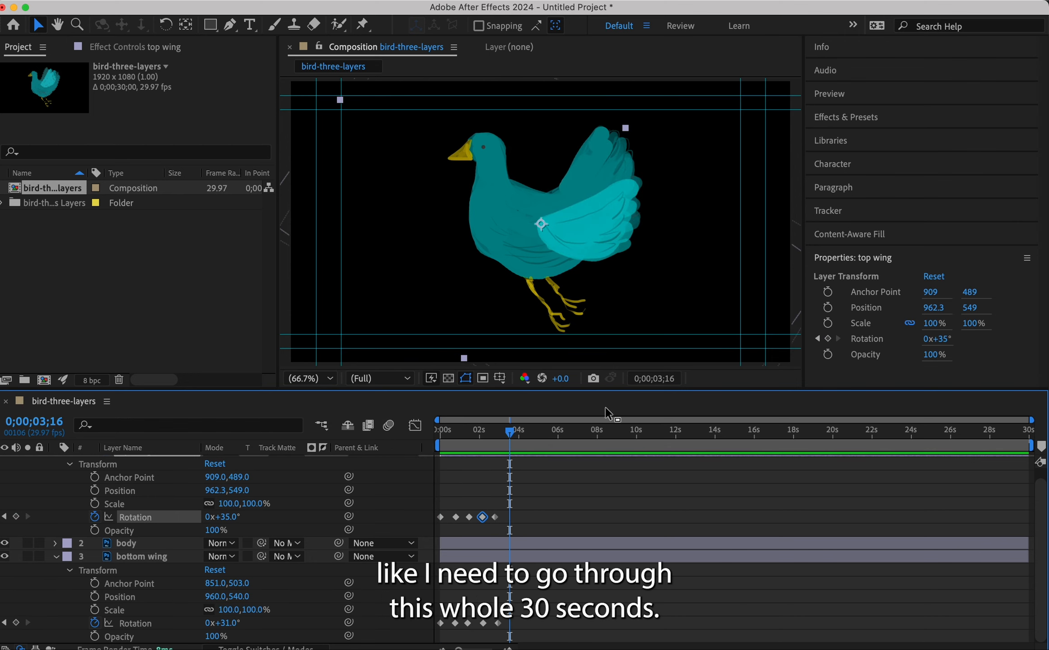
Step: Shorten the work area to end at about 0;00;03;14, just past the last wing keyframes, and trim the composition to it
mouse_move(512, 434)
left_mouse_down()
mouse_move(1005, 411)
mouse_move(508, 445)
left_mouse_up()
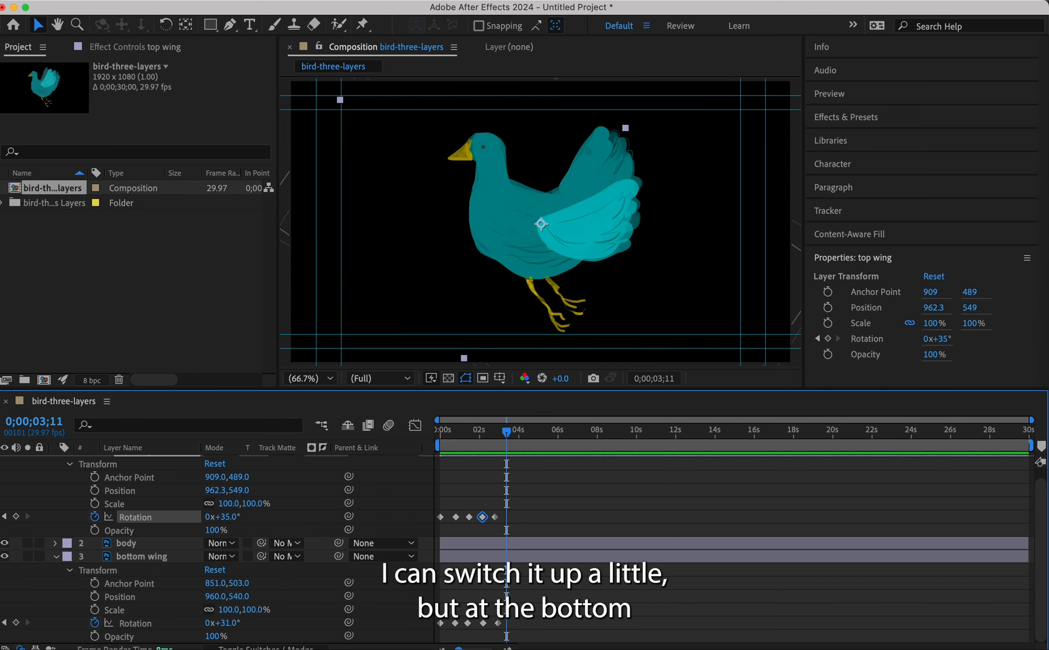
mouse_move(459, 647)
left_mouse_down()
mouse_move(494, 646)
mouse_move(444, 646)
left_mouse_up()
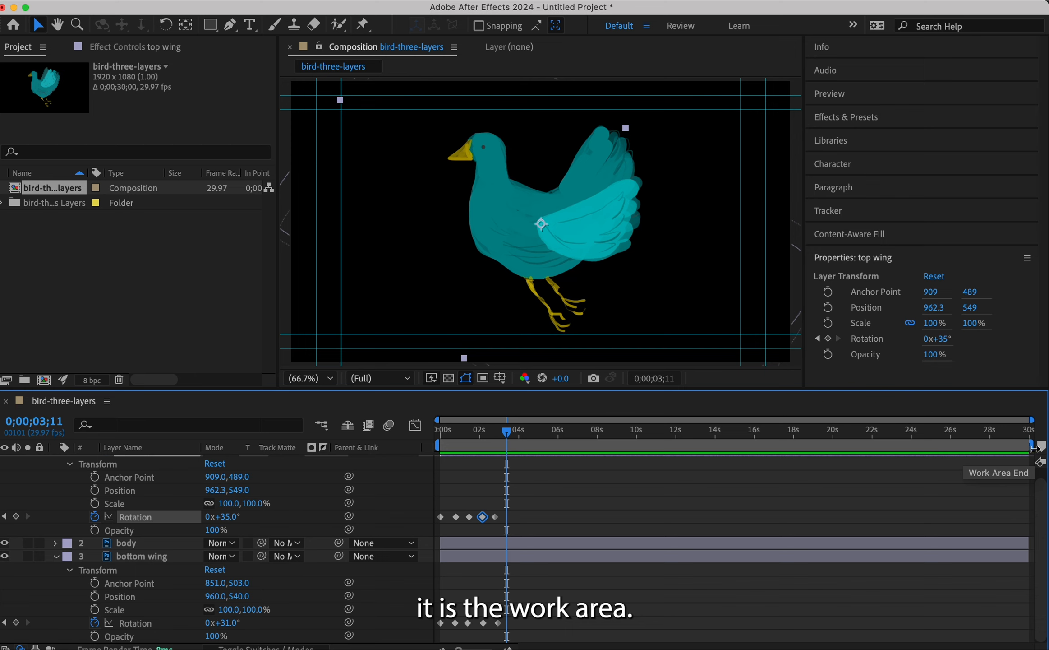
left_click_drag(1034, 447, 511, 481)
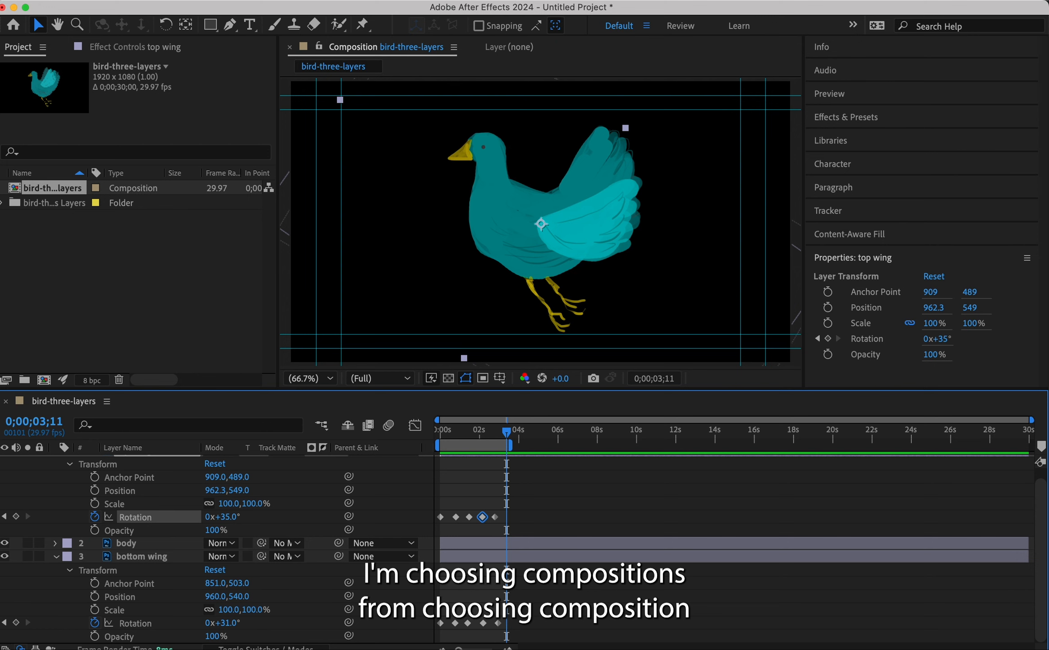
left_click(206, 1)
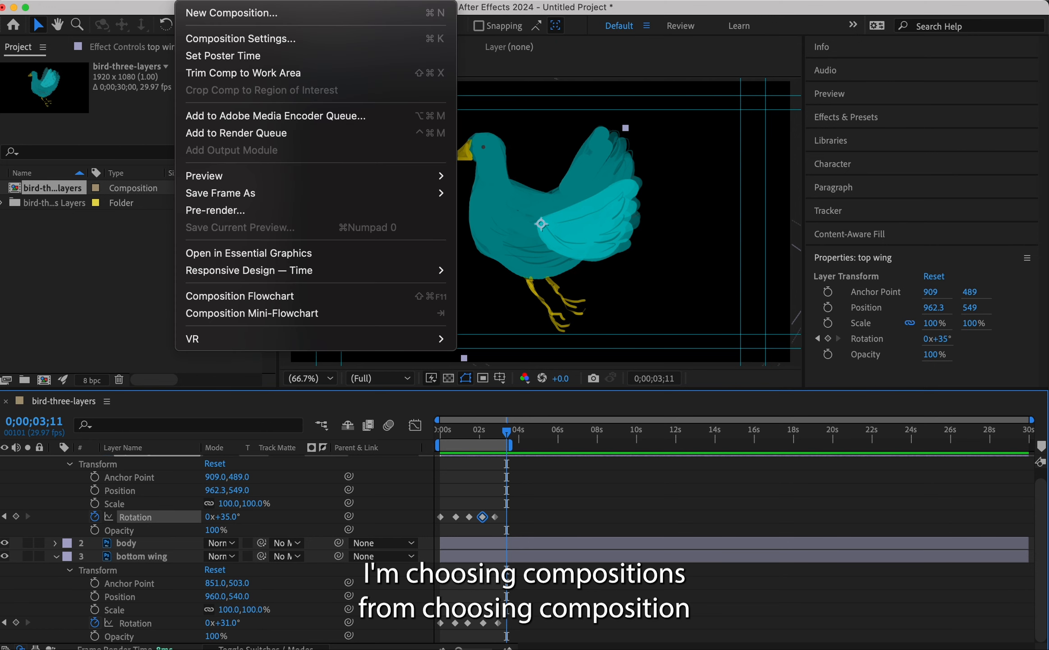
left_click(238, 74)
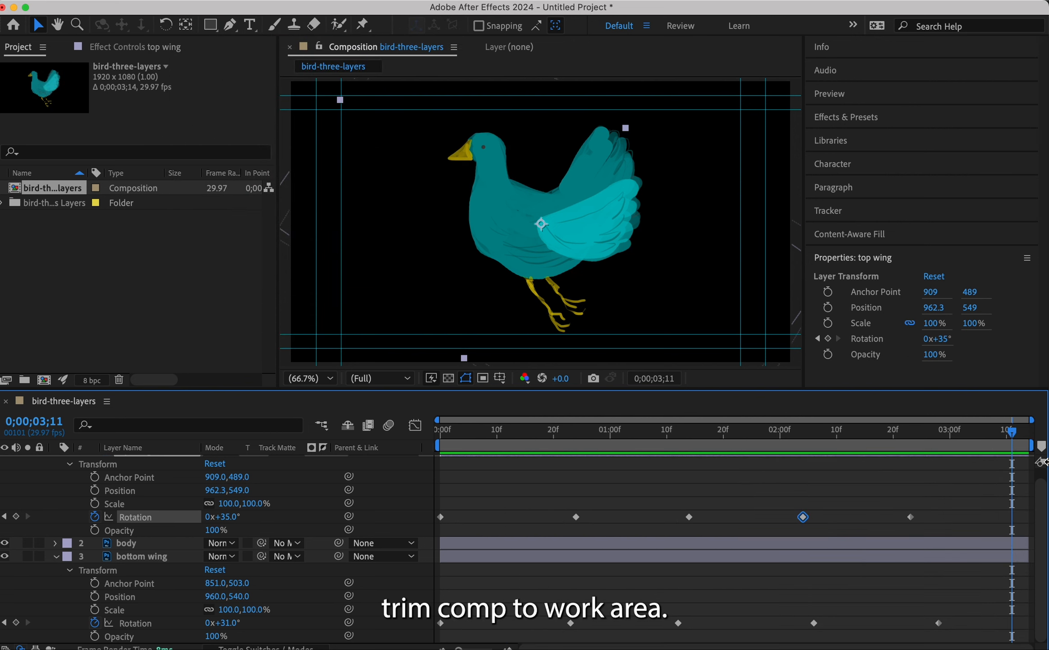
Step: Preview the trimmed bird loop from 0;00;00;00 and stop playback
left_click_drag(1014, 431, 221, 449)
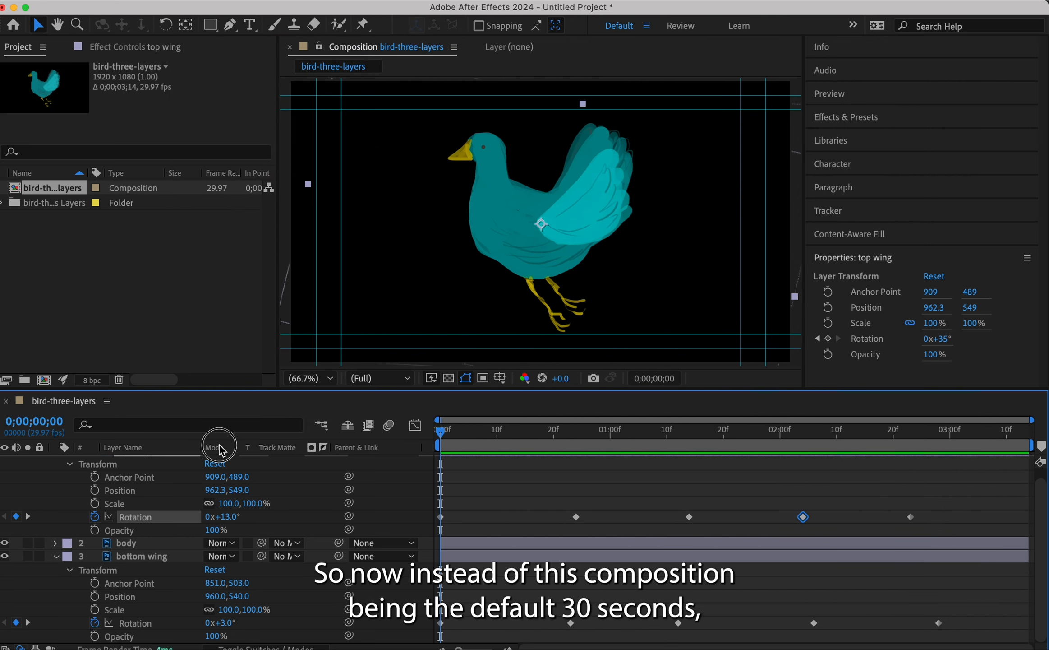
key("space")
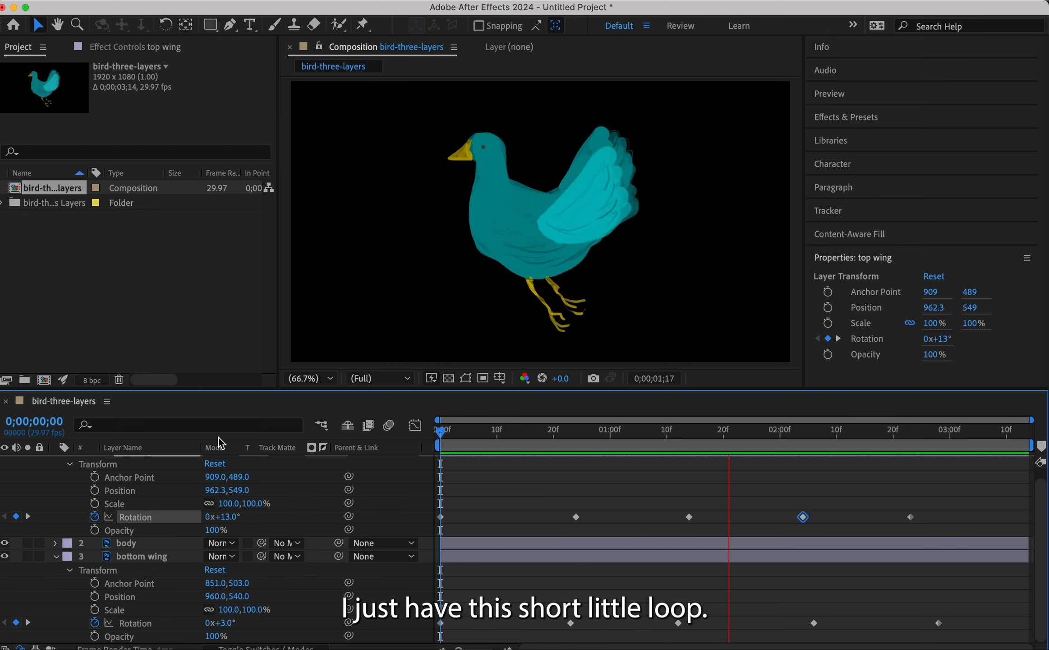
key("space")
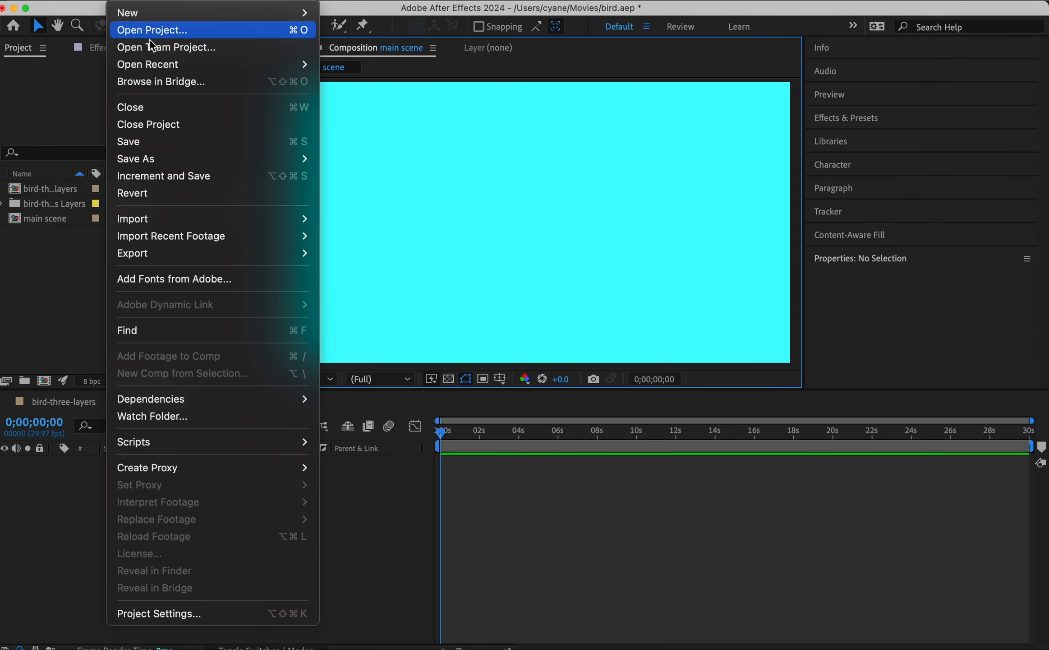
Step: Import trees.png from the Movies folder into the project as footage
mouse_move(199, 221)
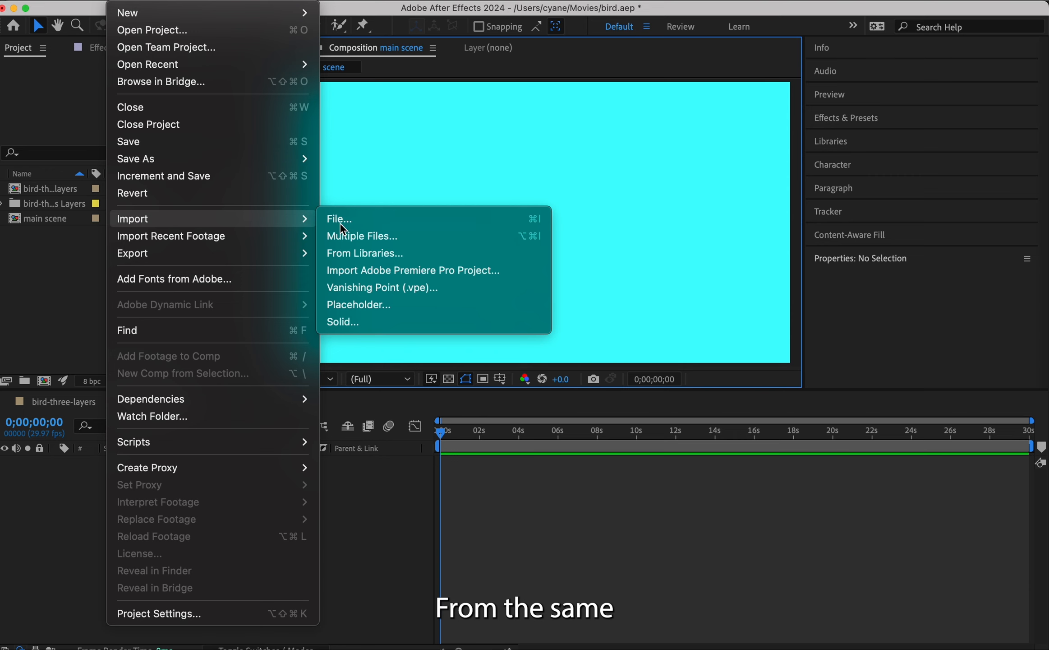
left_click(341, 225)
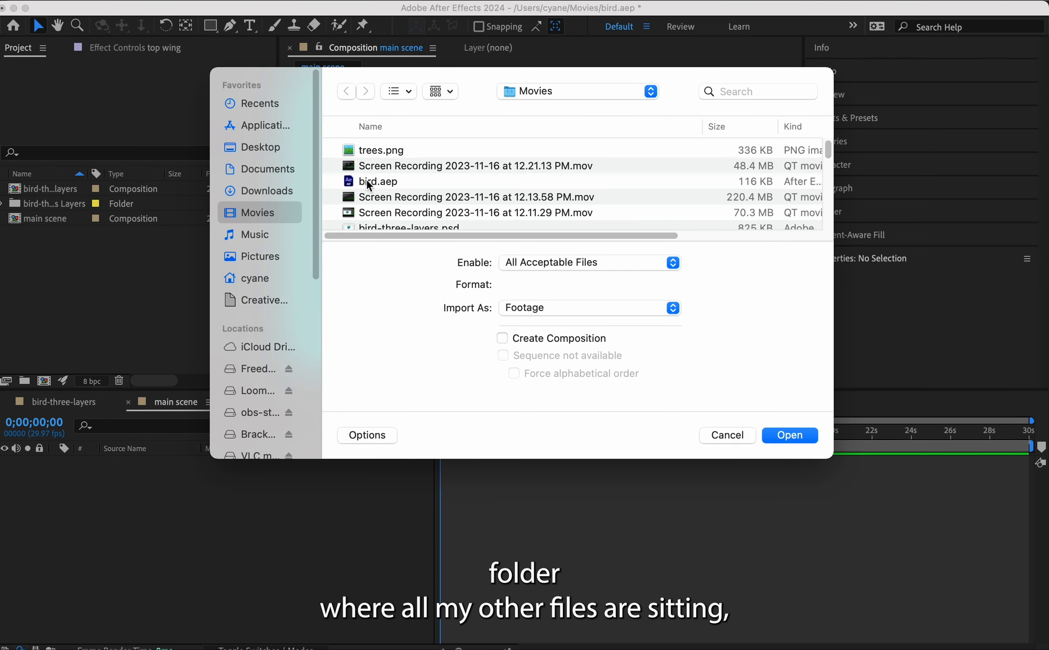
left_click(382, 150)
left_click(801, 436)
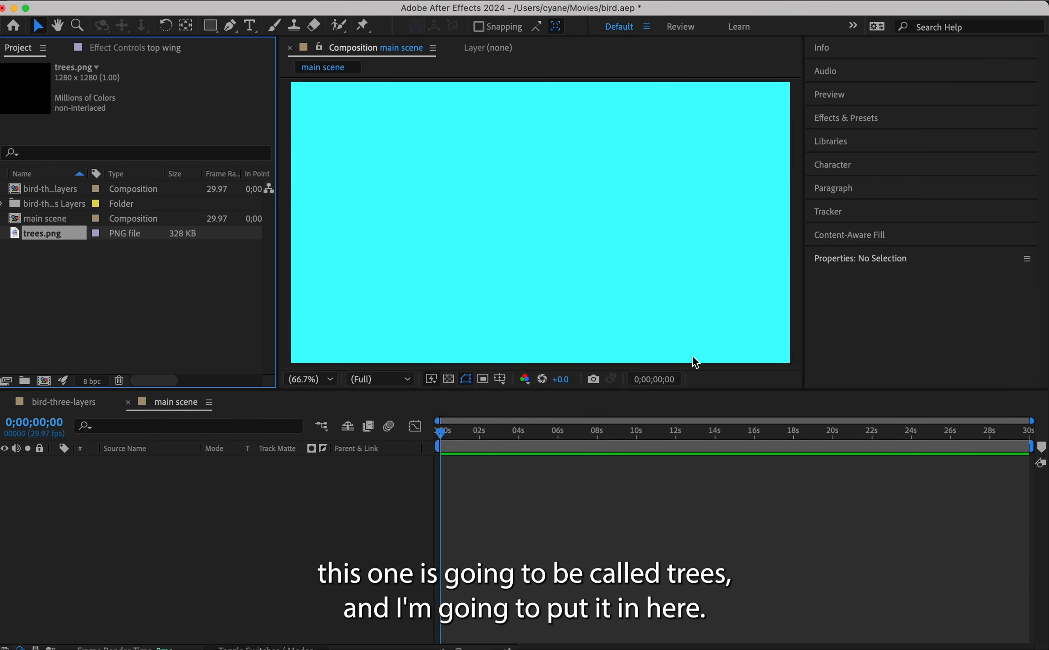
Step: Add trees.png to the main scene composition at position 924, 540
left_click_drag(26, 234, 534, 223)
key("comma")
key("period")
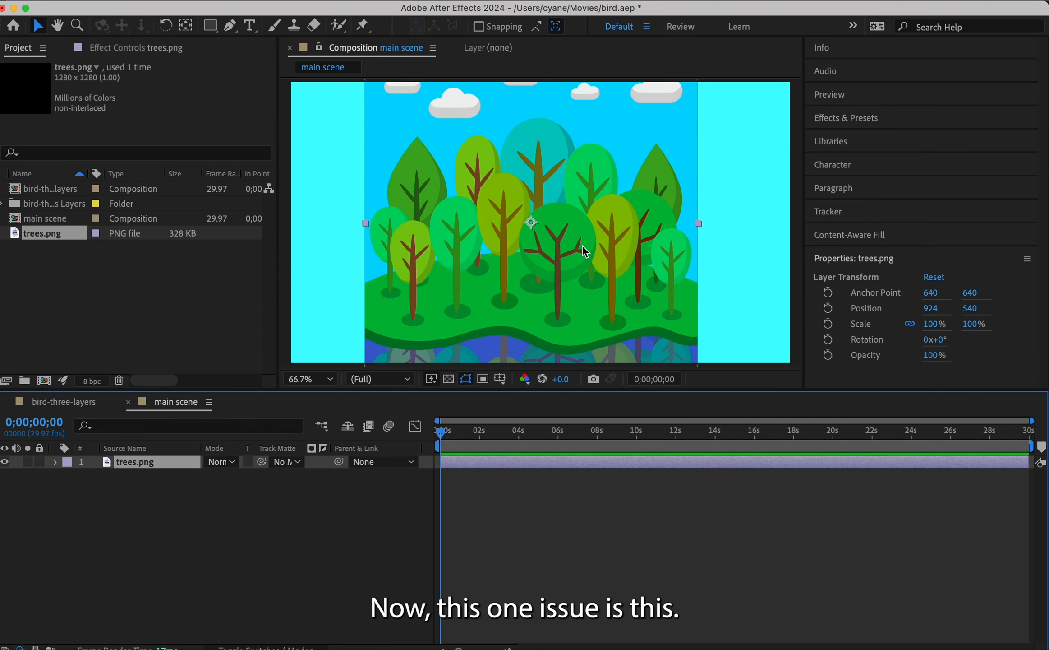
Step: Stretch the trees.png layer horizontally to 167.5% so it covers the full width of the main scene, and deselect it
key("comma")
key("comma")
left_click_drag(584, 223, 609, 226)
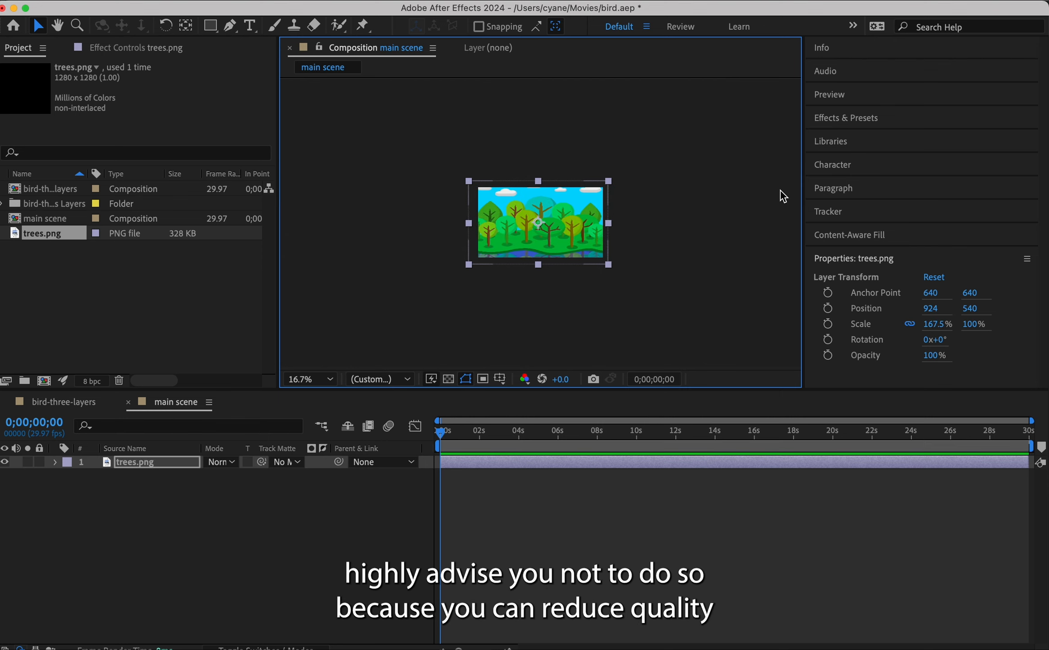
left_click(715, 225)
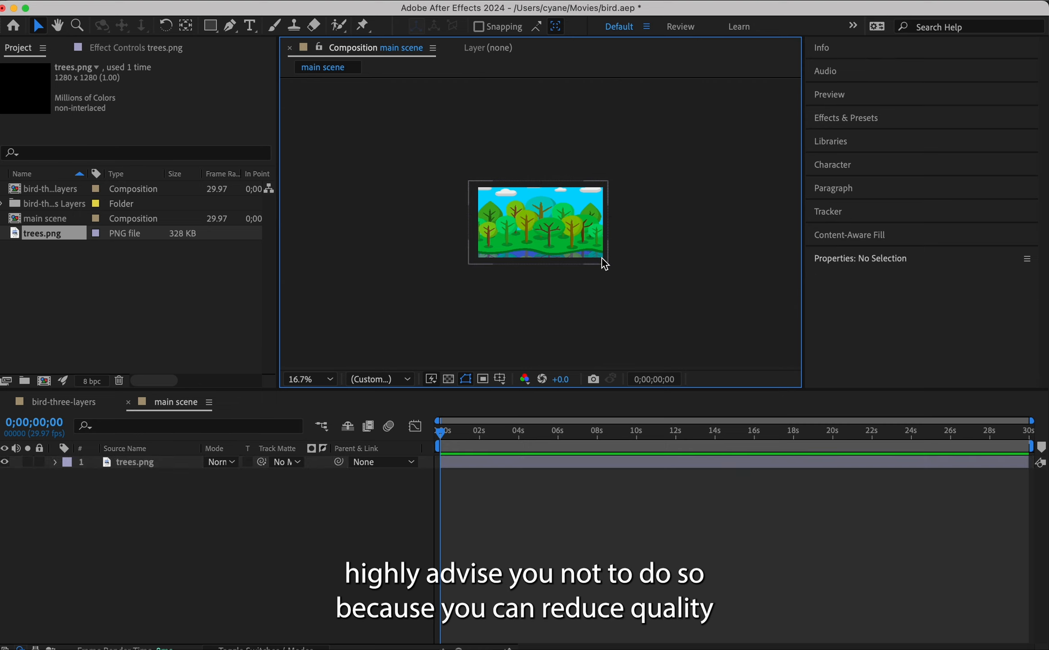
Step: Widen and heighten the composition viewer and bring the main scene back to 66.7% magnification
left_click_drag(803, 246, 831, 246)
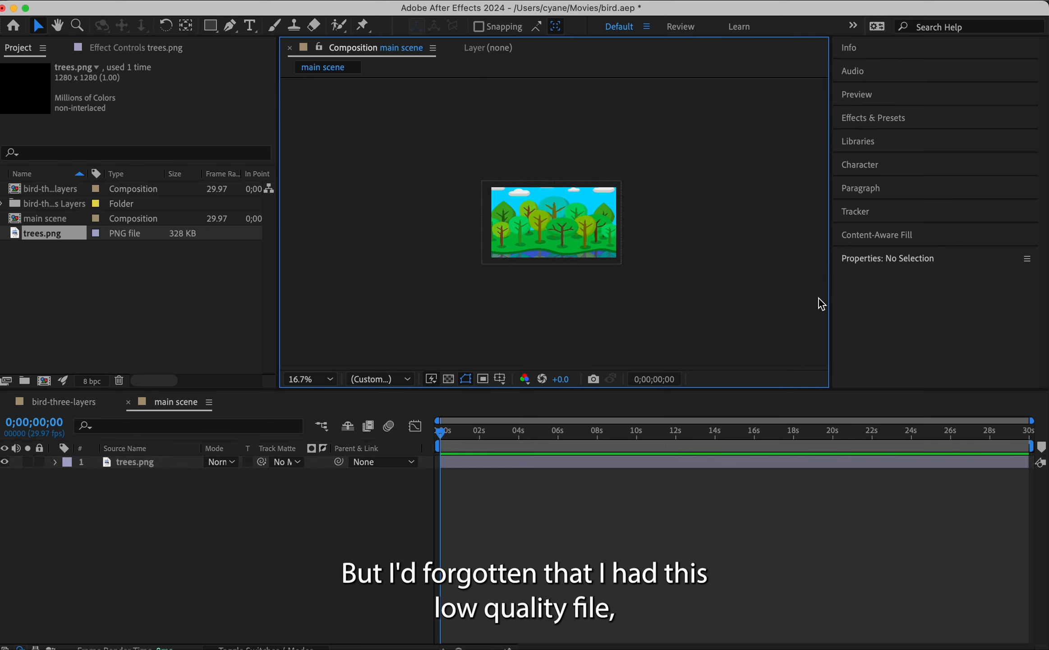
left_click_drag(729, 388, 737, 419)
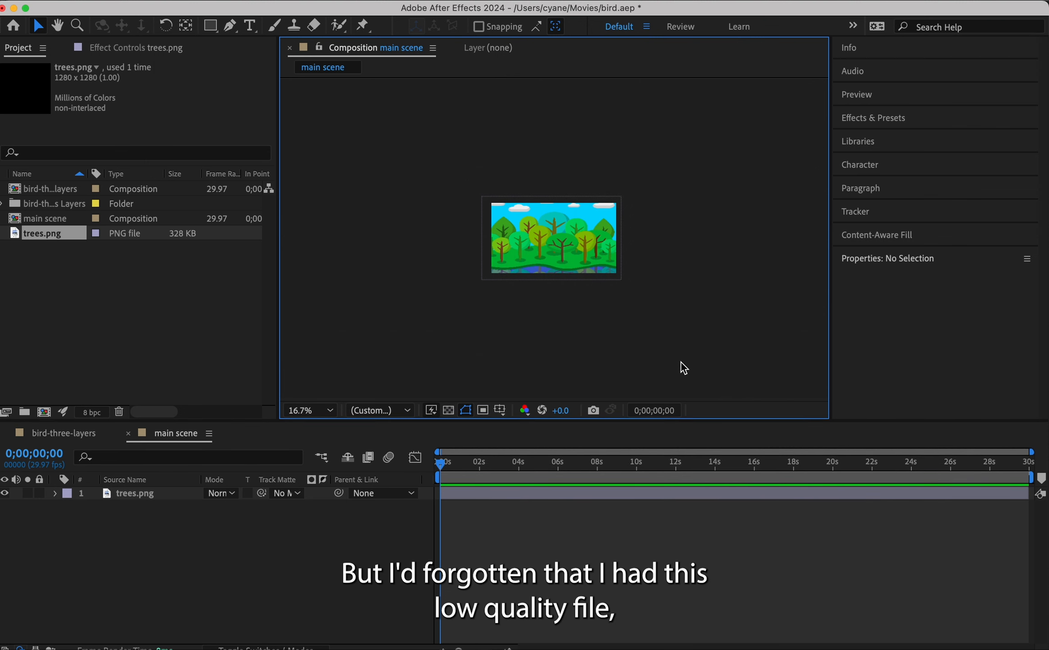
scroll(679, 360, "up", 4)
scroll(679, 359, "down", 2)
scroll(679, 356, "up", 2)
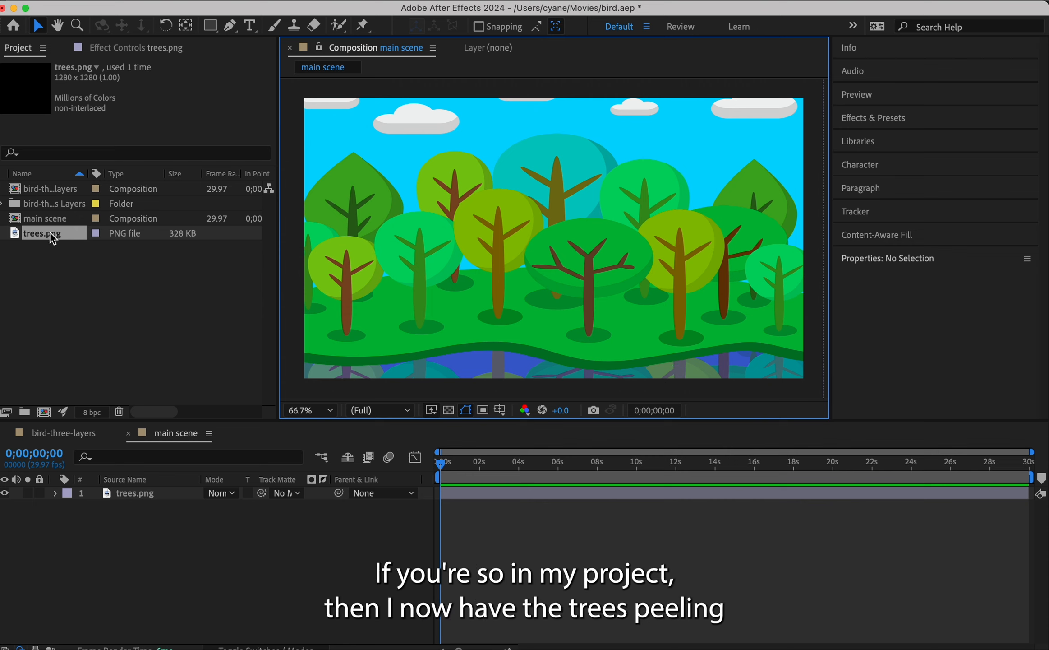
Step: Open the main scene composition and place the bird-three-layers composition in it above trees.png, at position 1197, 540
left_click(53, 203)
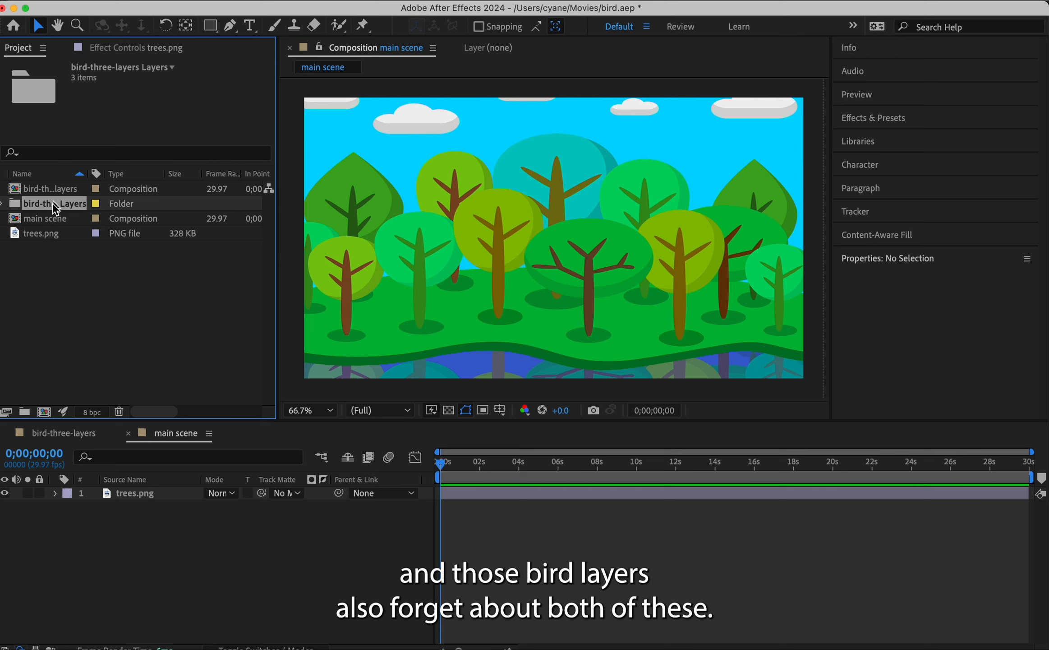
left_click(52, 233)
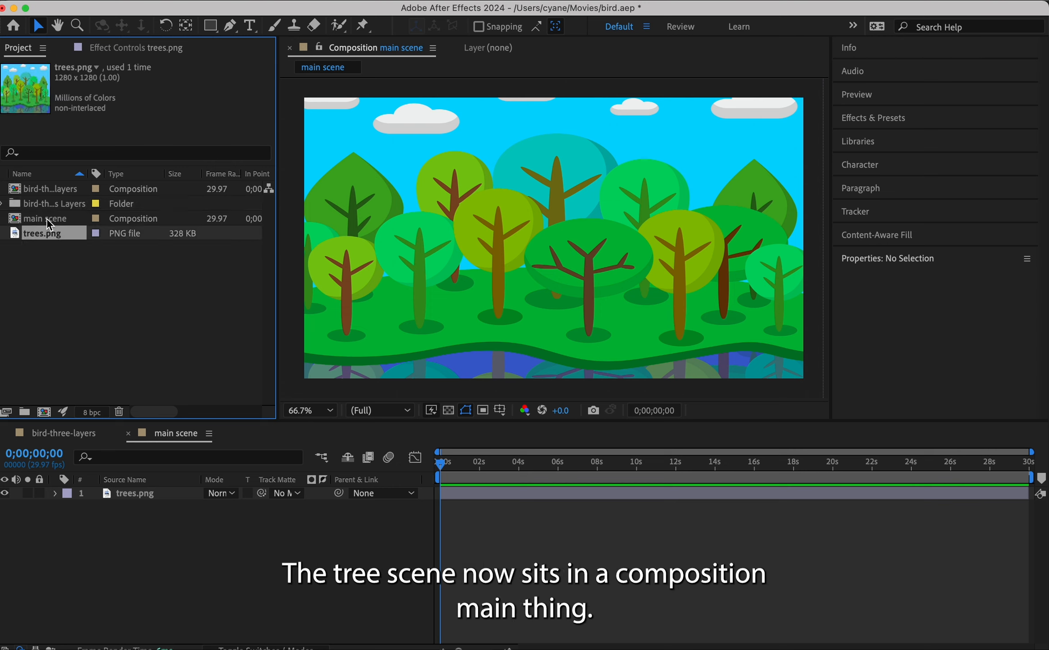
left_click(47, 219)
double_click(20, 219)
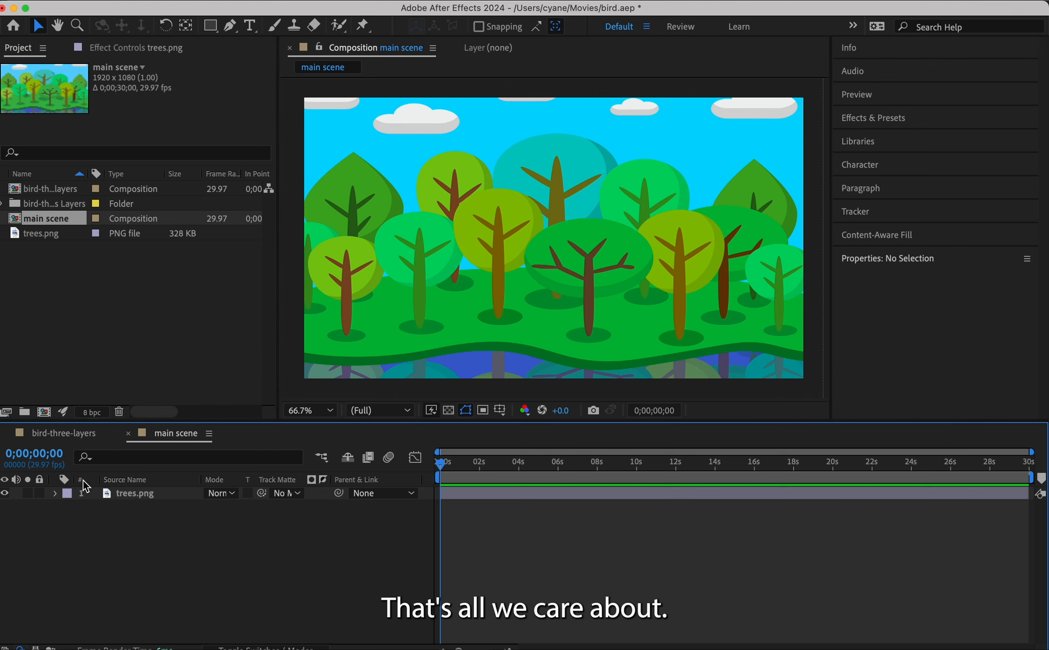
left_click(63, 197)
left_click_drag(20, 194, 618, 243)
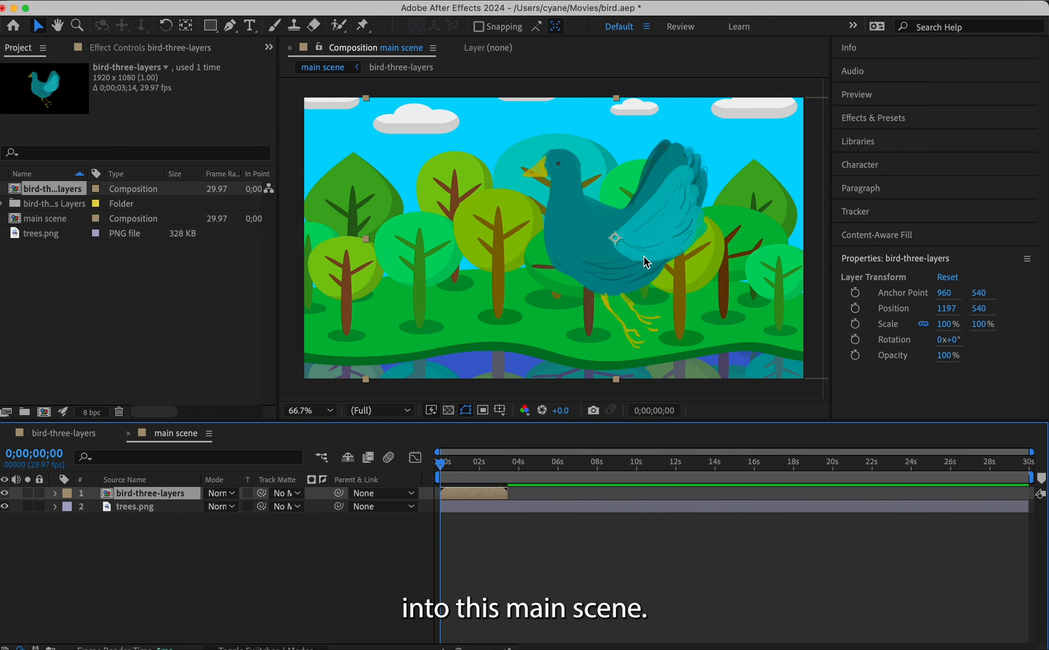
Step: Preview the flapping bird in the main scene, stop playback and open the bird-three-layers composition
key("space")
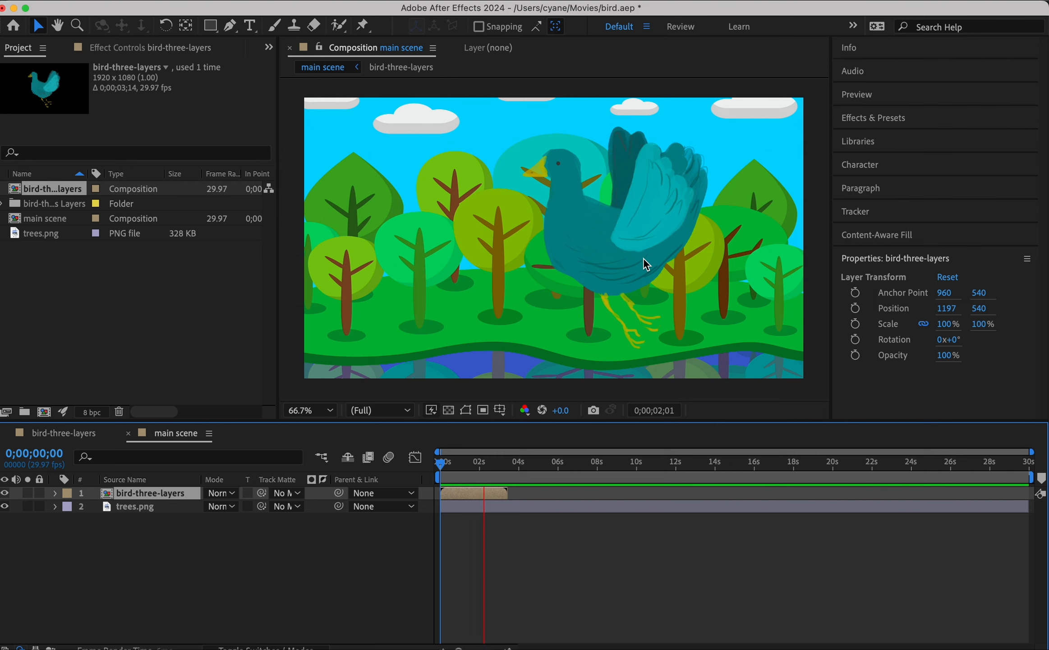
key("space")
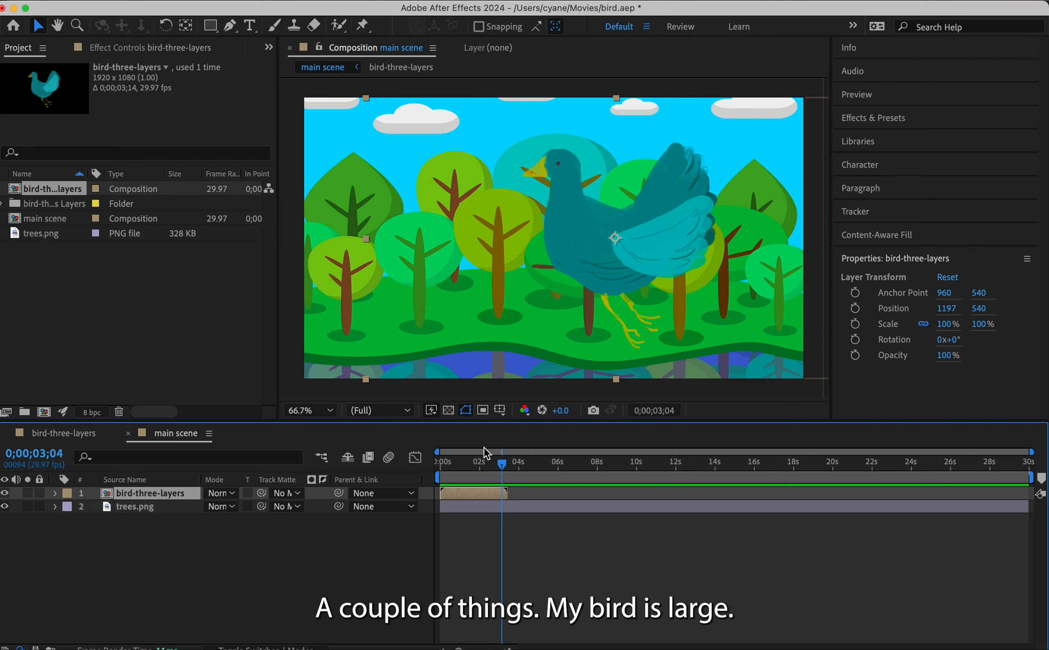
double_click(19, 189)
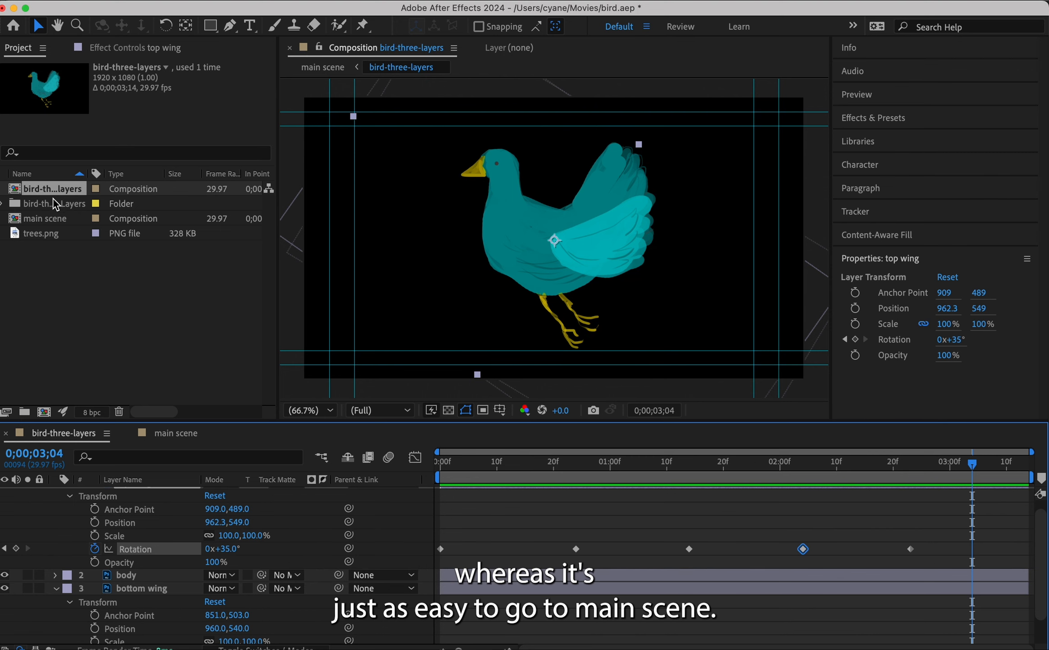
Step: Open the main scene composition and scale the bird-three-layers layer down to 51%
left_click(14, 218)
double_click(15, 218)
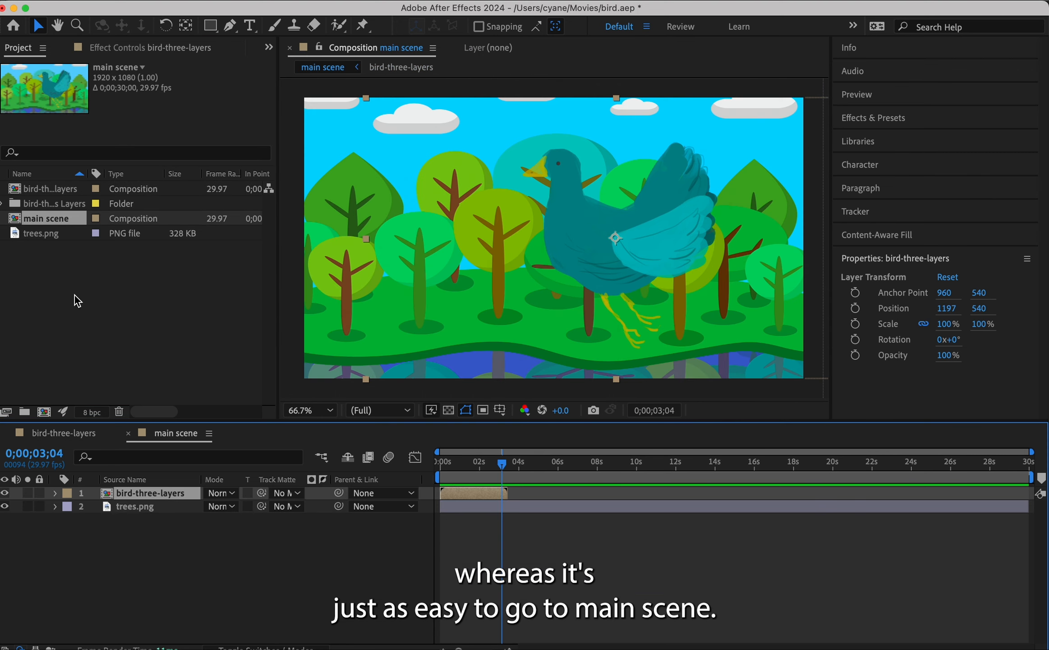
left_click(56, 494)
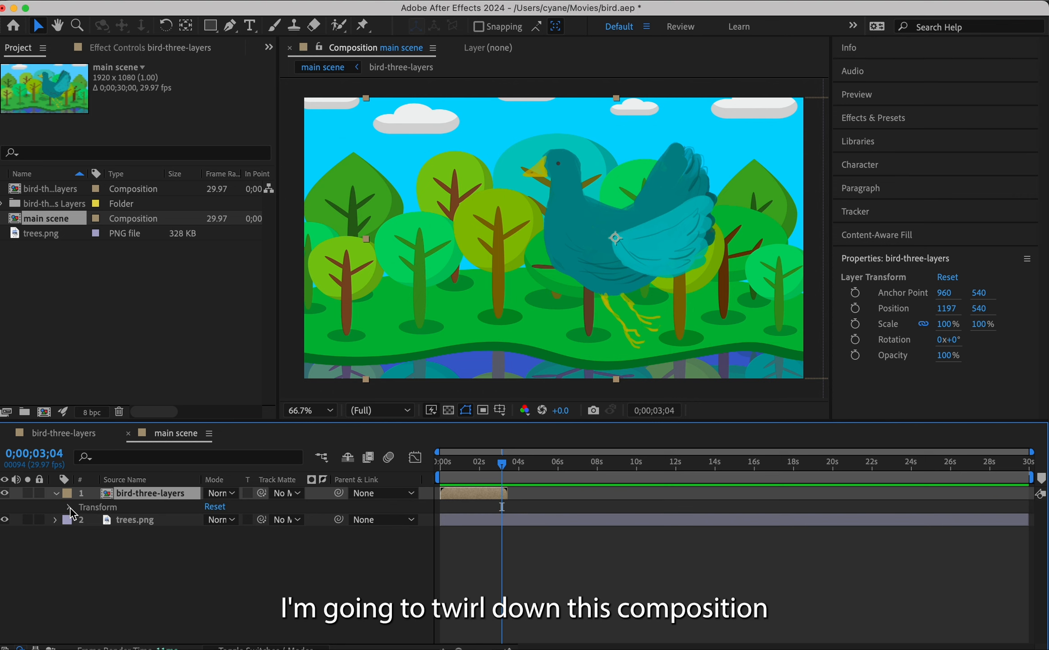
left_click(70, 507)
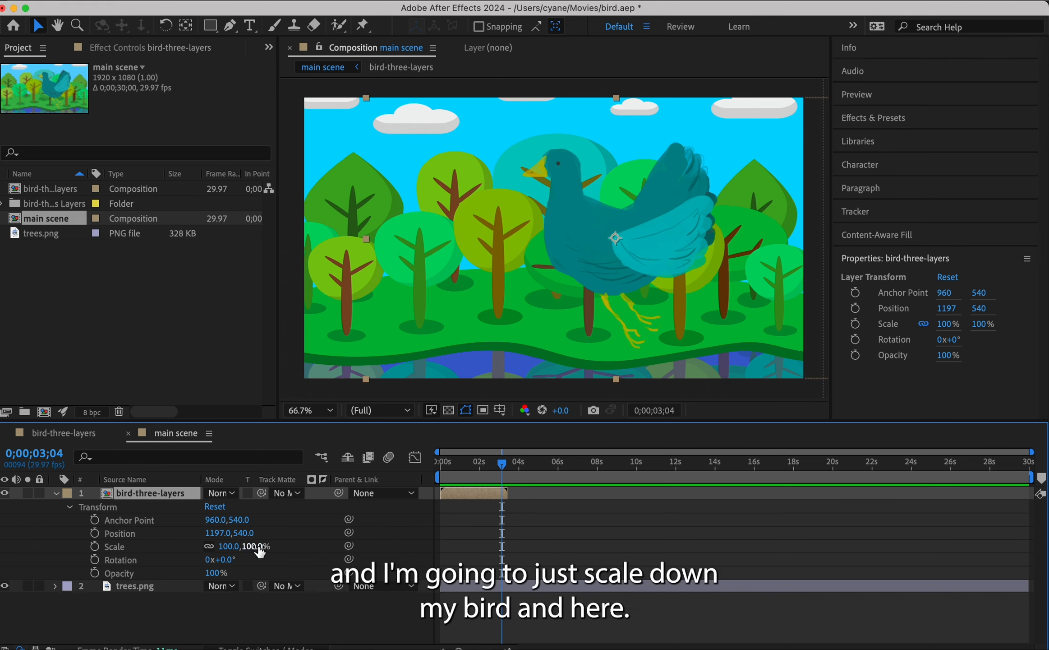
left_click_drag(239, 546, 220, 546)
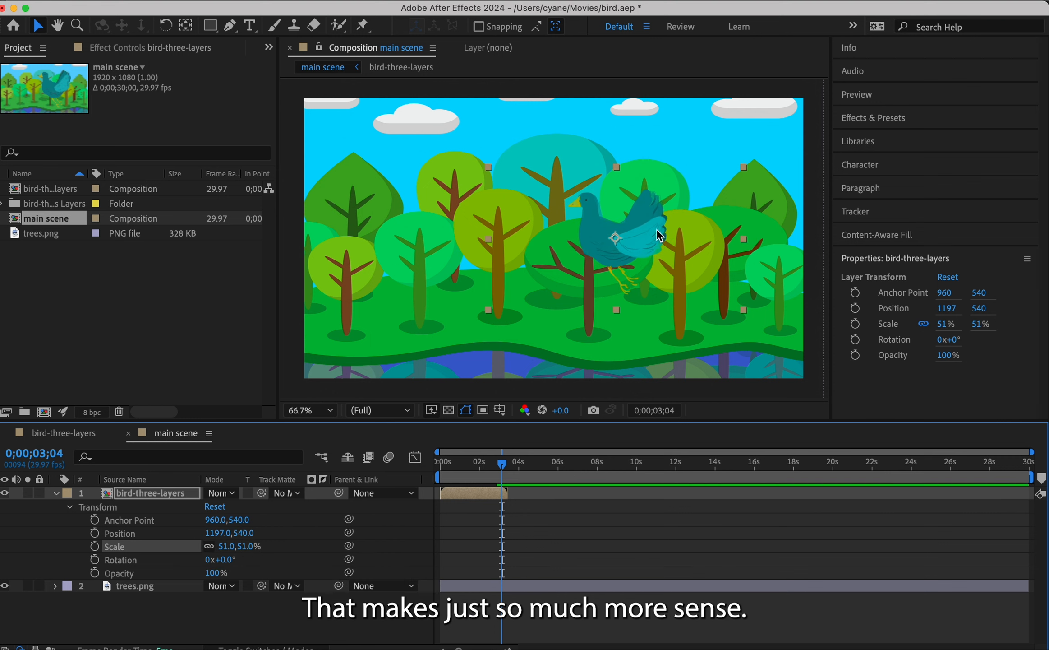
Step: Try animating the bird's position from 1749, 531 at 0;00;00;00 to 39, 474 at 0;00;03;11, and preview the flight
left_click_drag(647, 236, 790, 234)
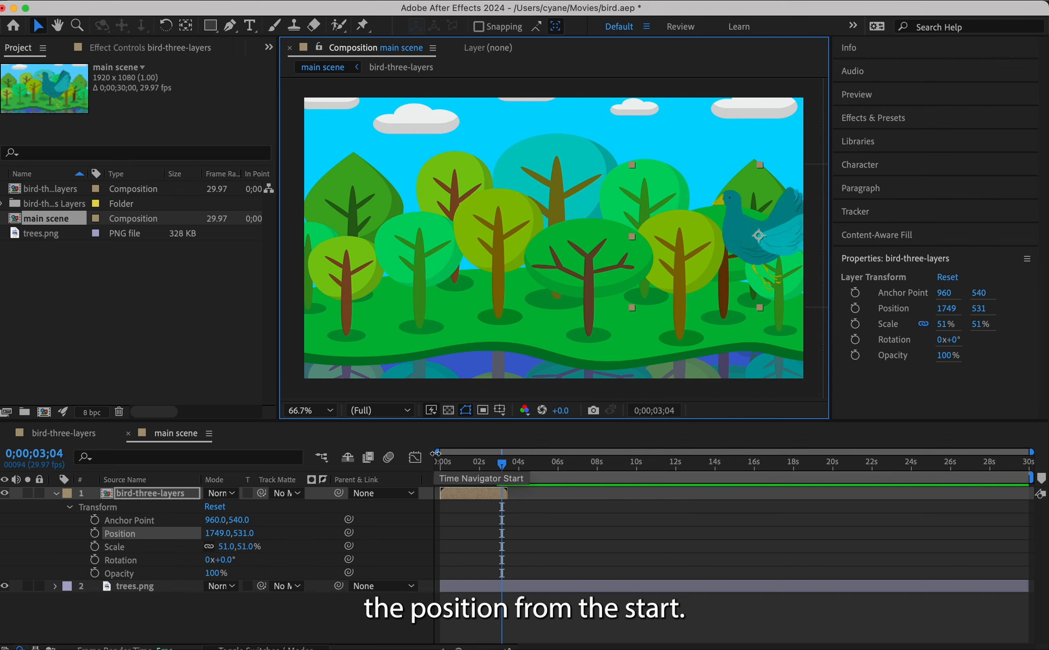
left_click(438, 469)
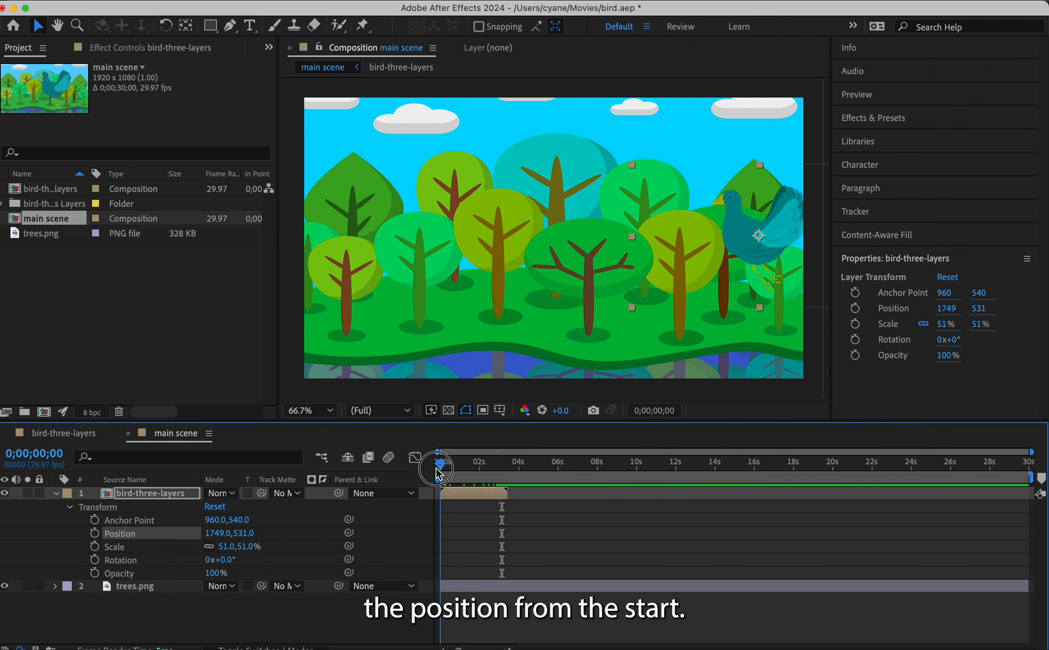
left_click(95, 533)
left_click_drag(441, 462, 509, 471)
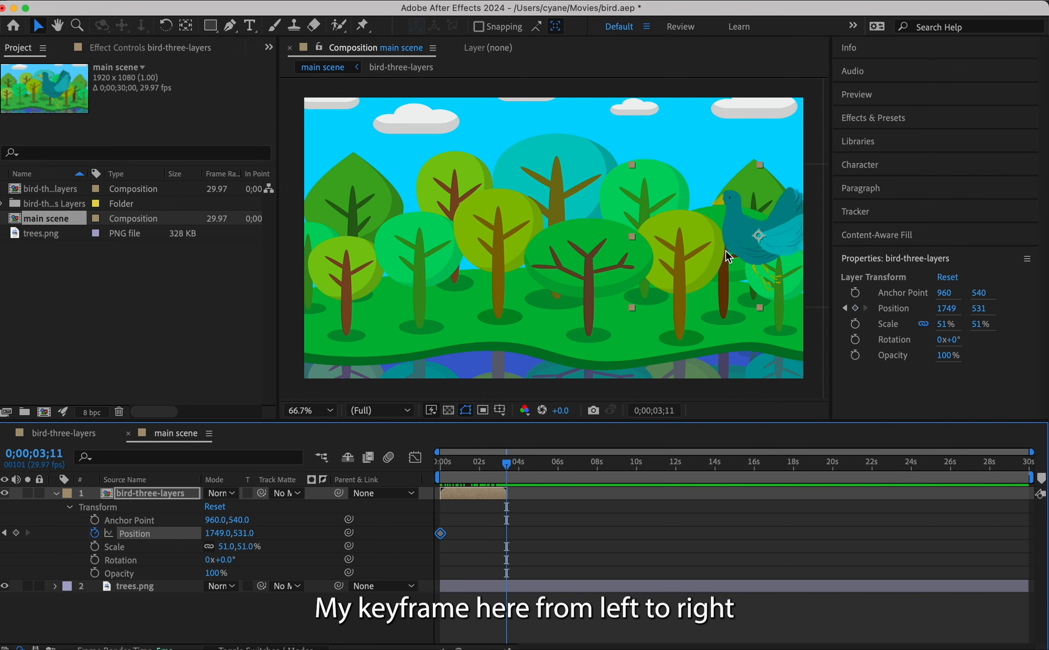
left_click_drag(738, 235, 293, 221)
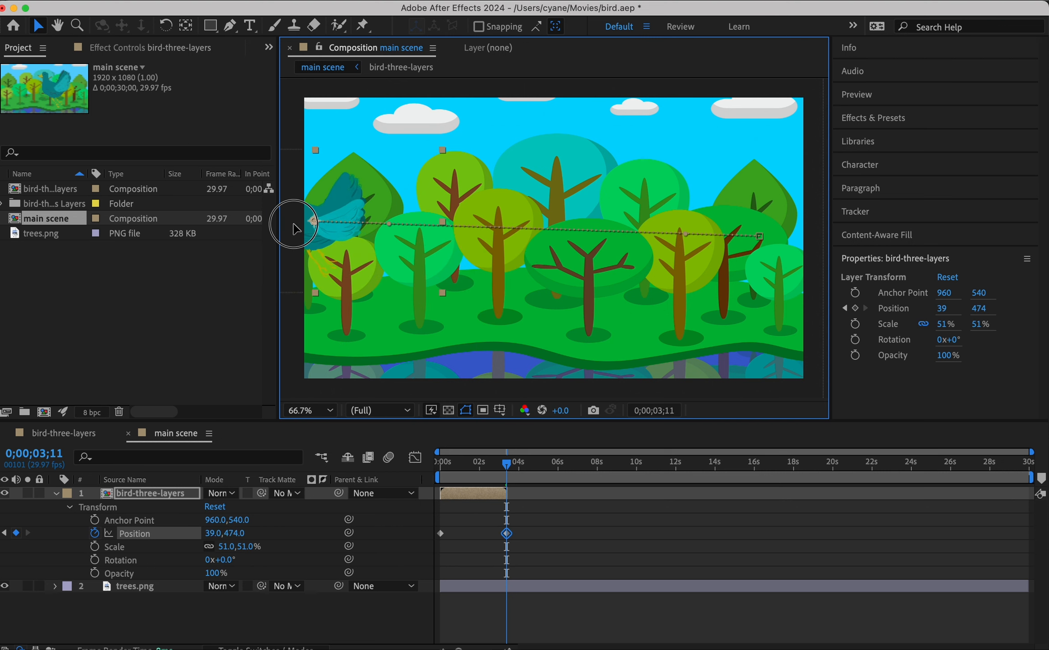
key("space")
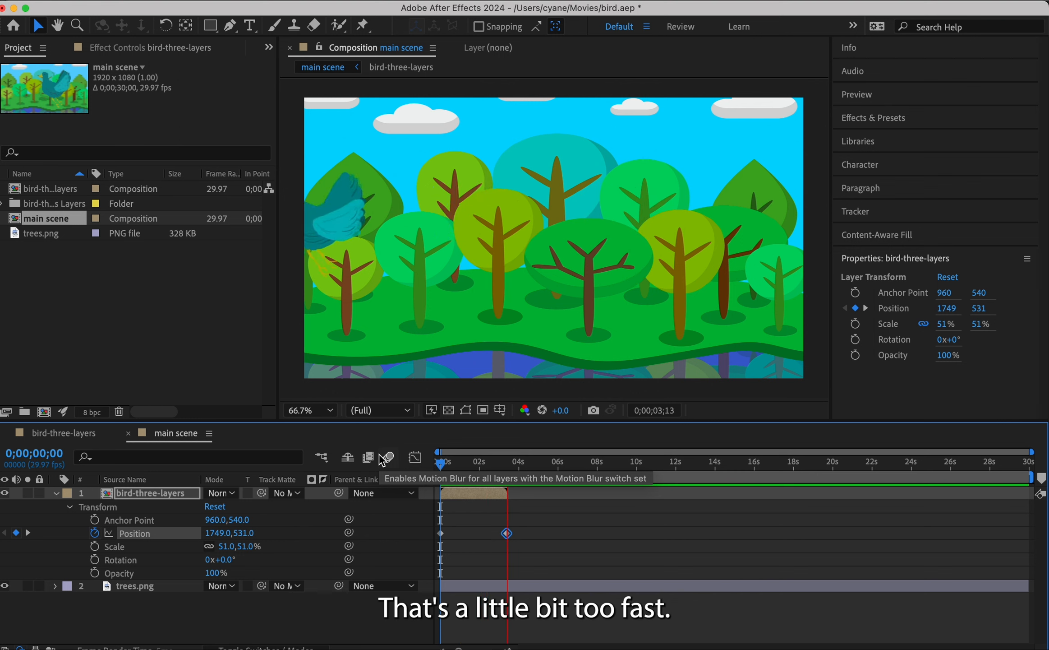
key("space")
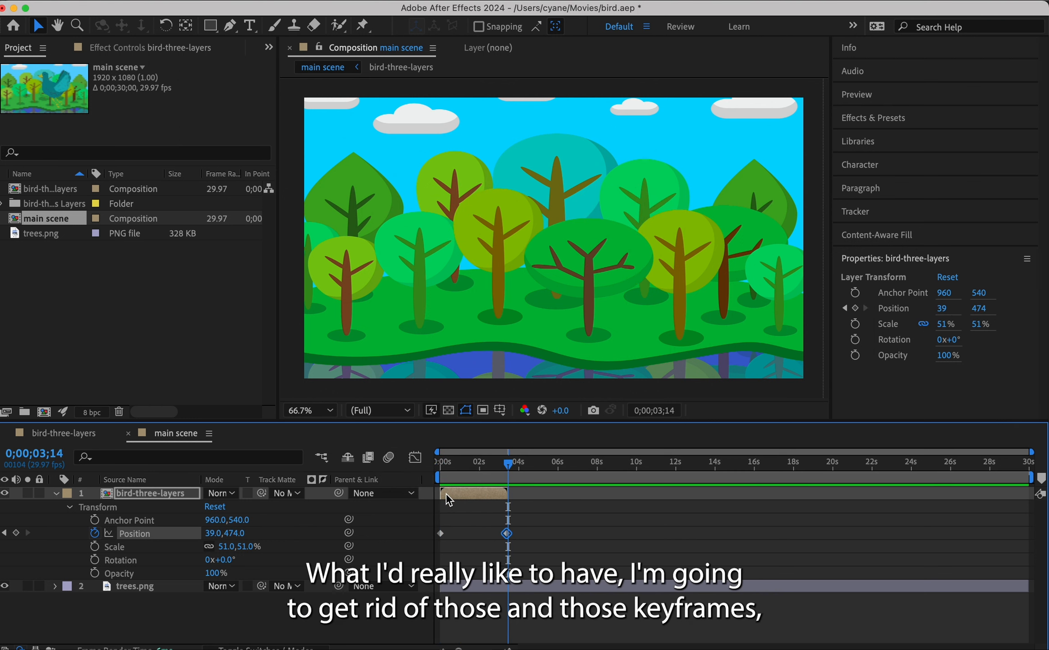
Step: Remove the bird layer's position keyframes and move the bird to the scene's right edge at position 1836, 498
left_click(95, 533)
left_click(492, 493)
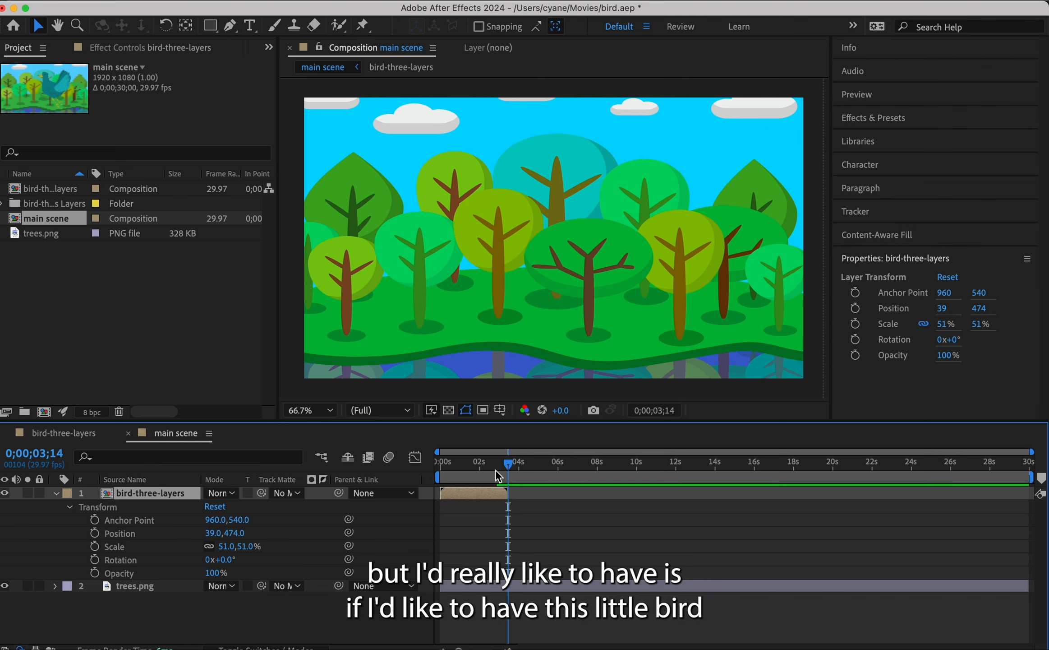
left_click(496, 494)
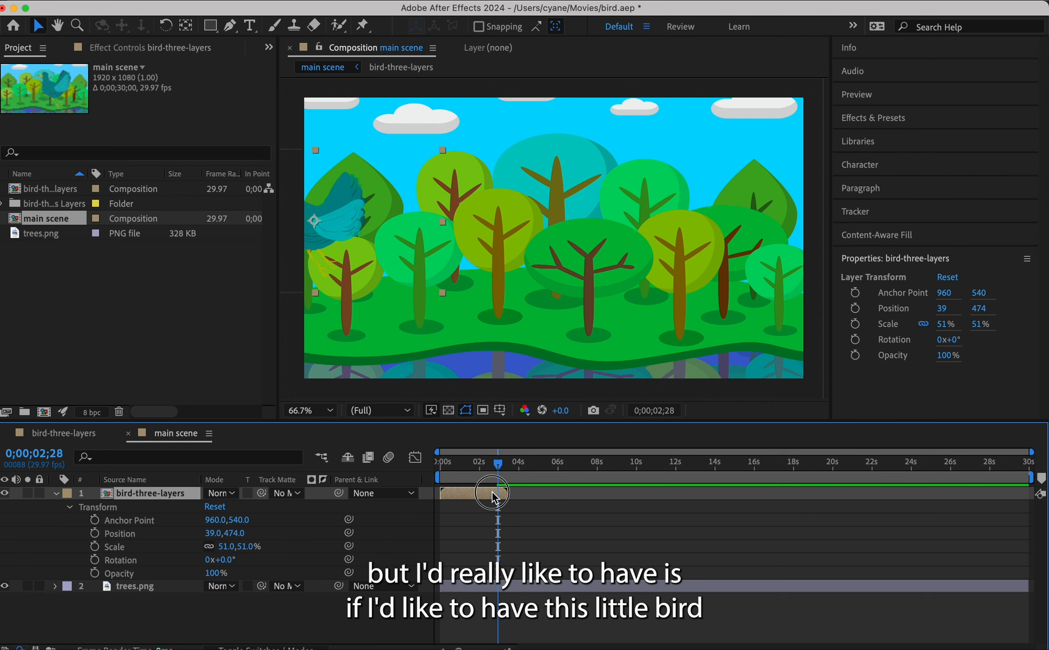
left_click_drag(499, 468, 480, 482)
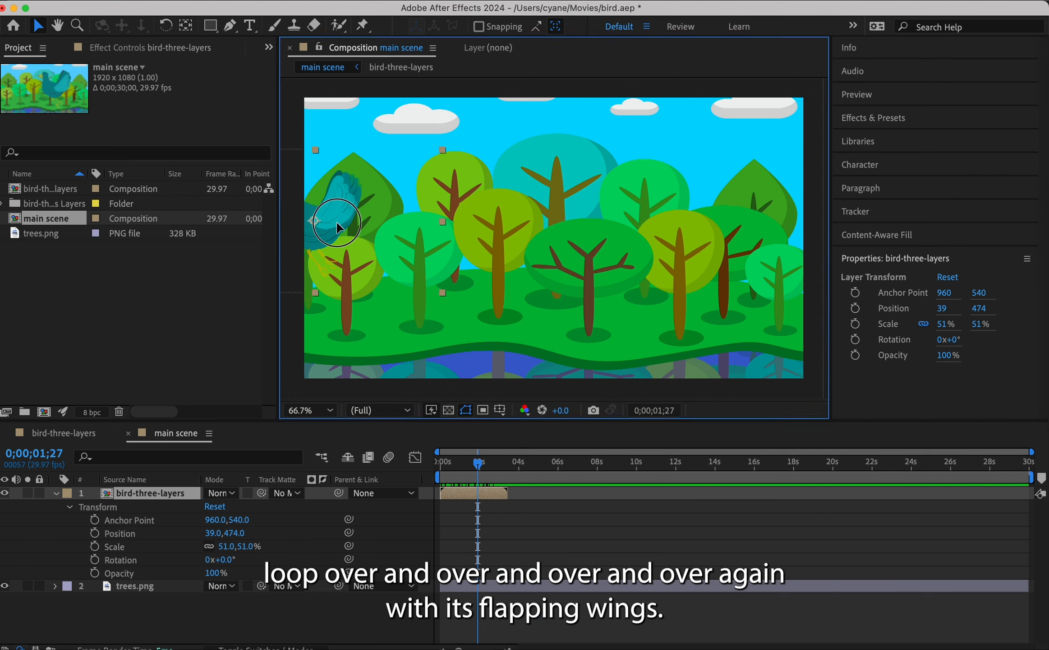
left_click_drag(336, 221, 802, 231)
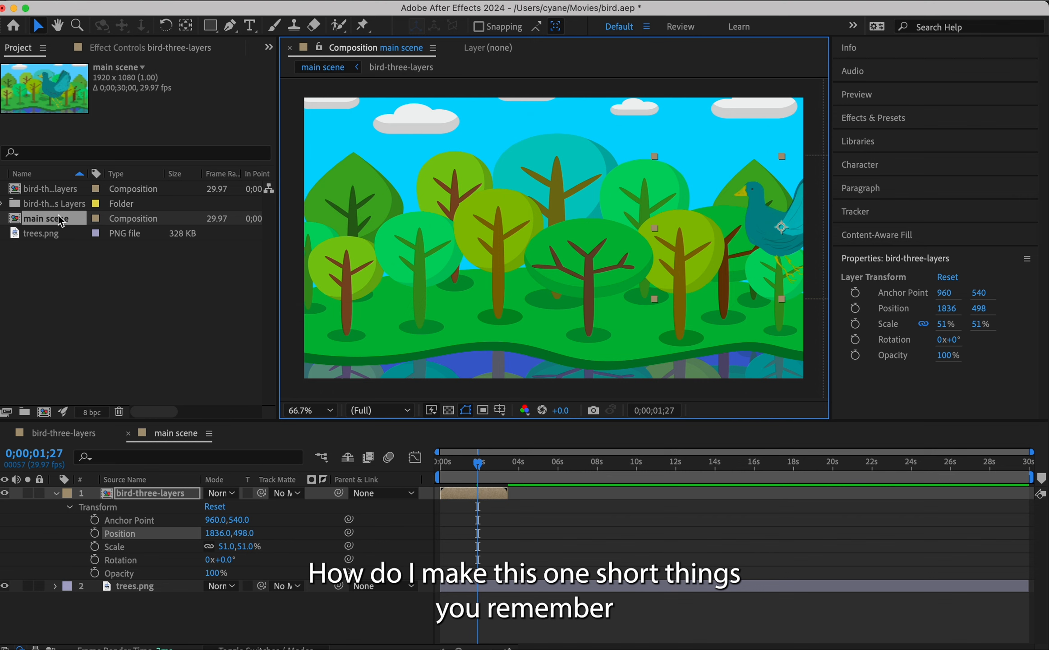
Step: Look at the wing keyframes in the bird-three-layers composition and return to the main scene
left_click(16, 189)
double_click(15, 189)
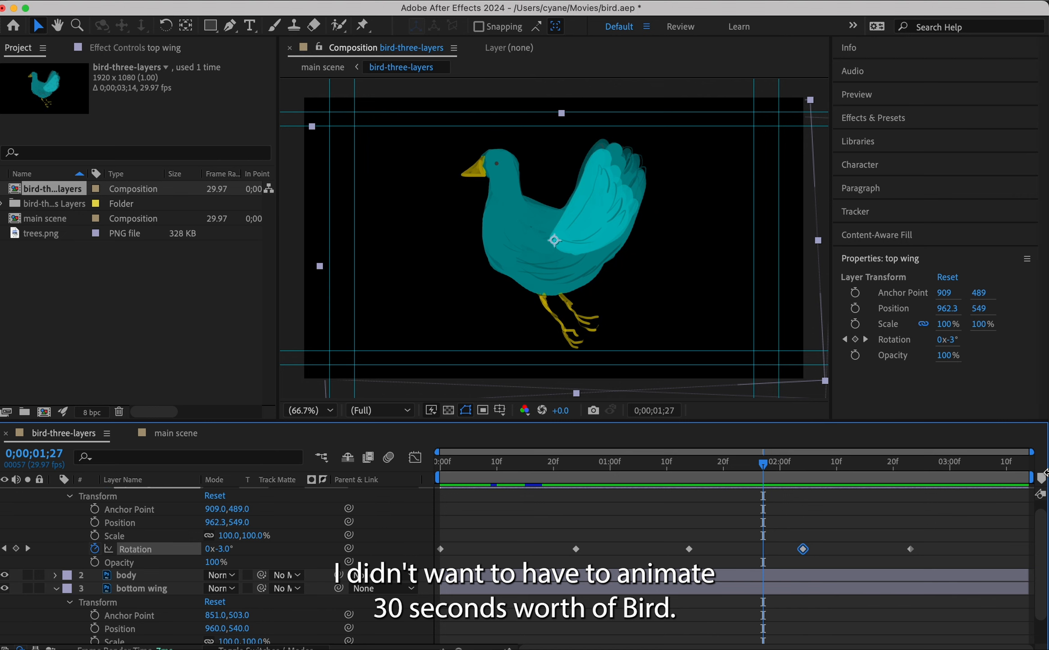
left_click(15, 220)
double_click(15, 219)
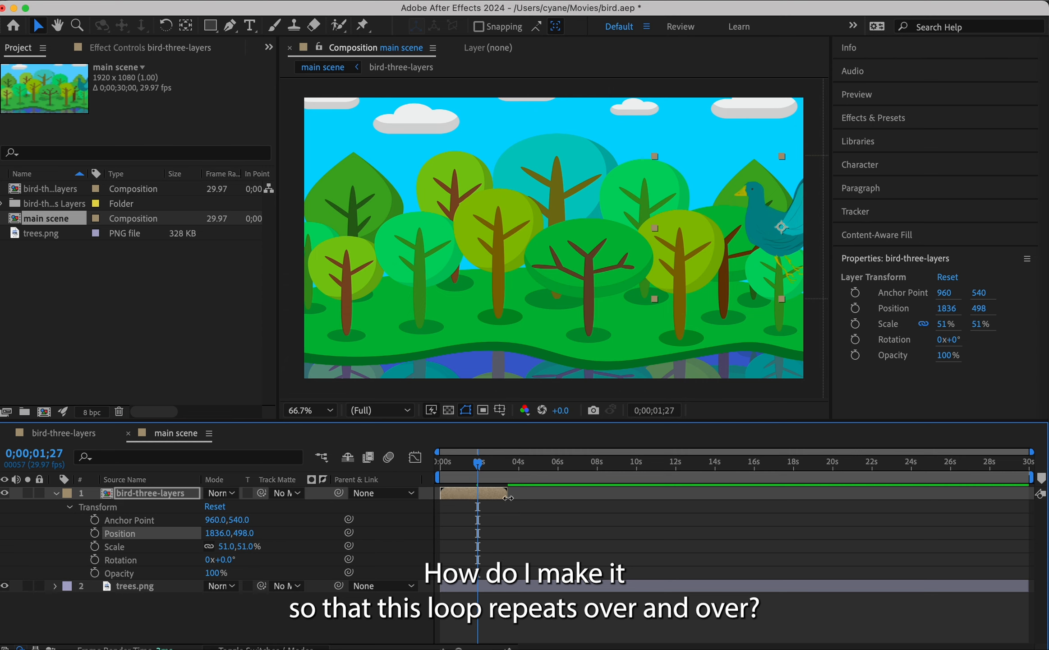
Step: Enable time remapping on the bird-three-layers layer and give Time Remap the expression loopOutDuration(type = "cycle", duration = 0)
right_click(466, 493)
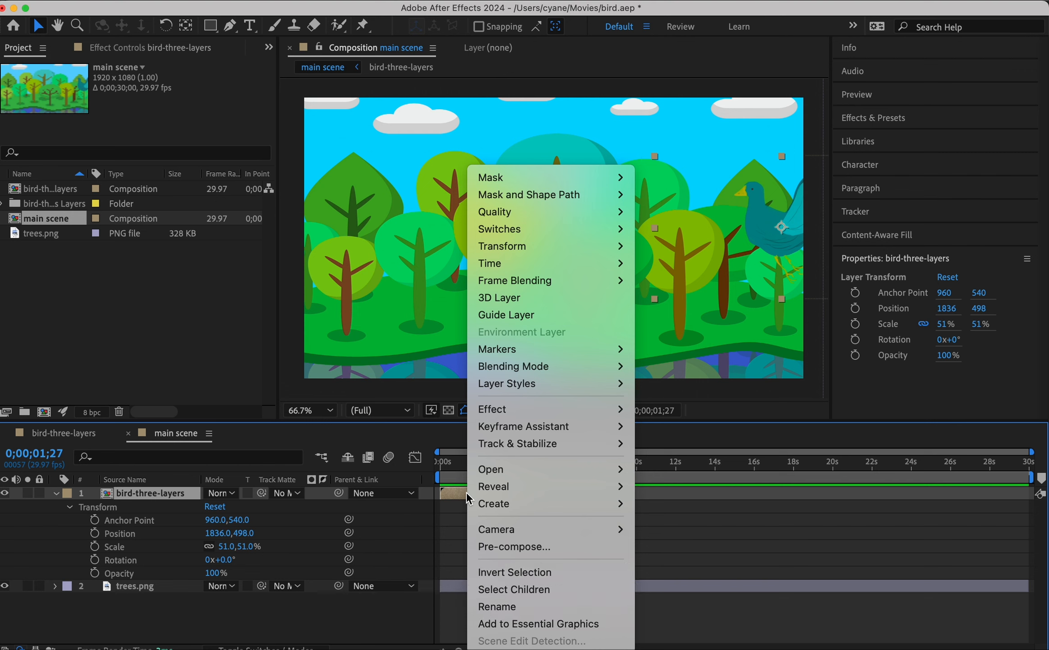
mouse_move(507, 266)
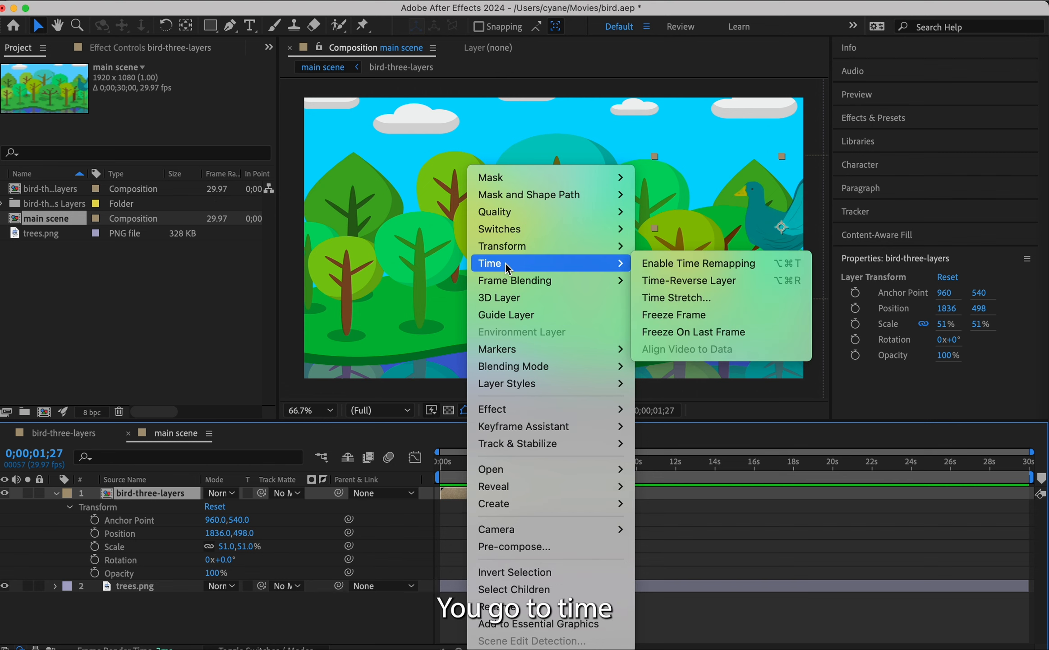
left_click(668, 263)
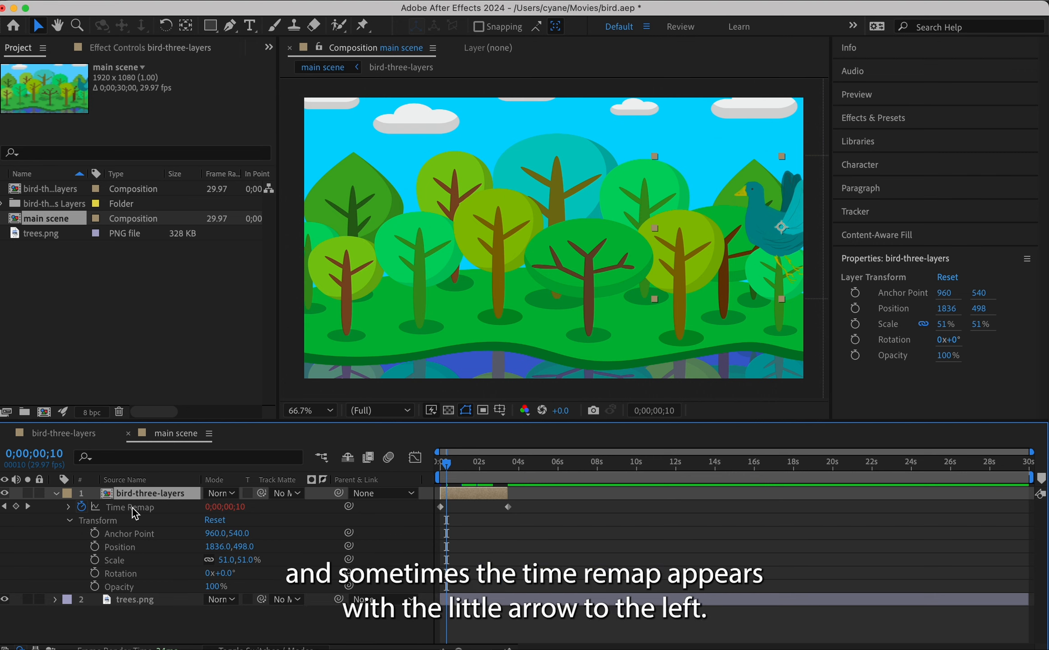
left_click(69, 508)
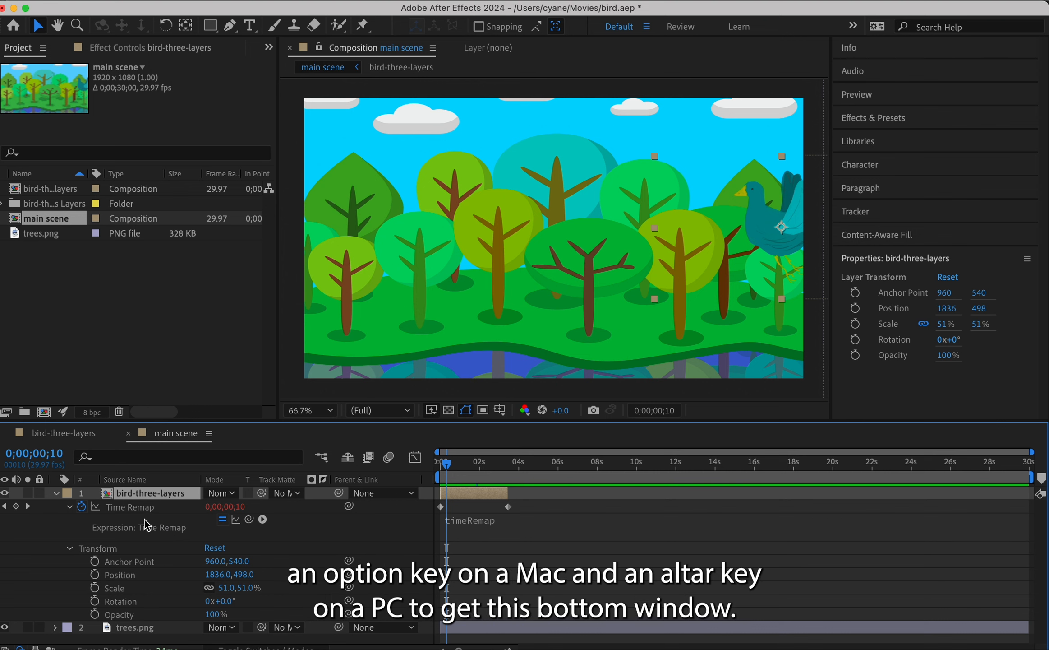
left_click(263, 519)
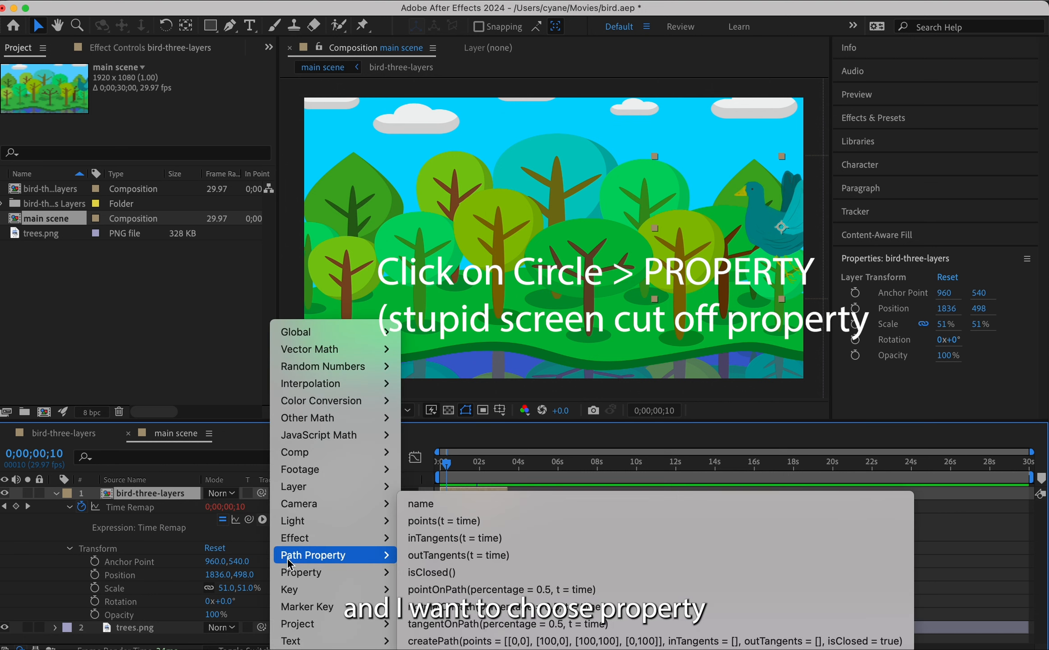
mouse_move(295, 575)
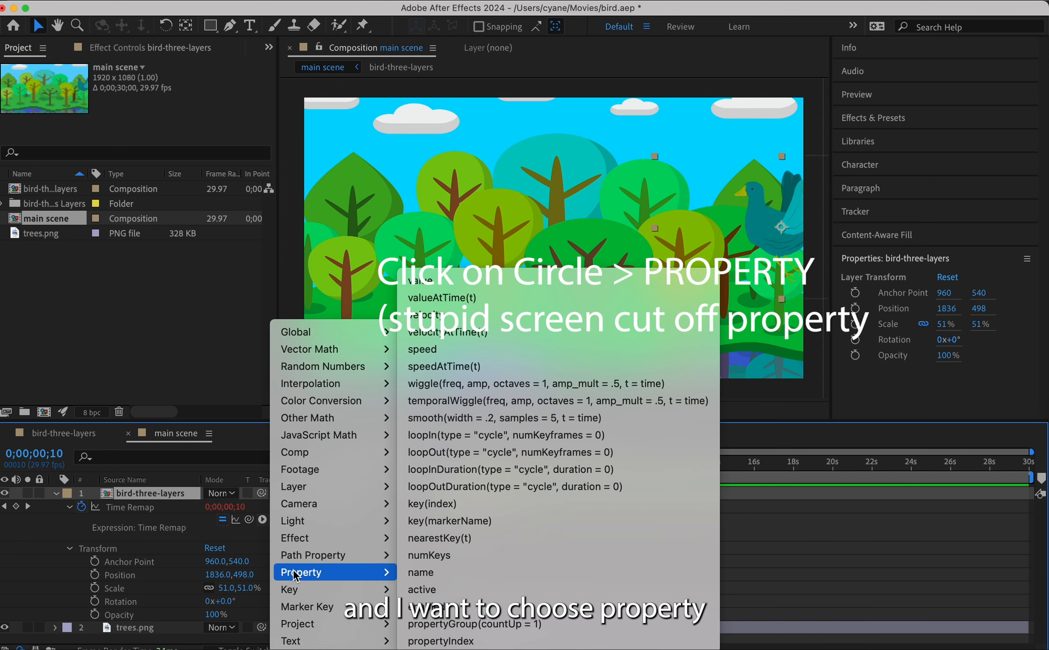
left_click(449, 486)
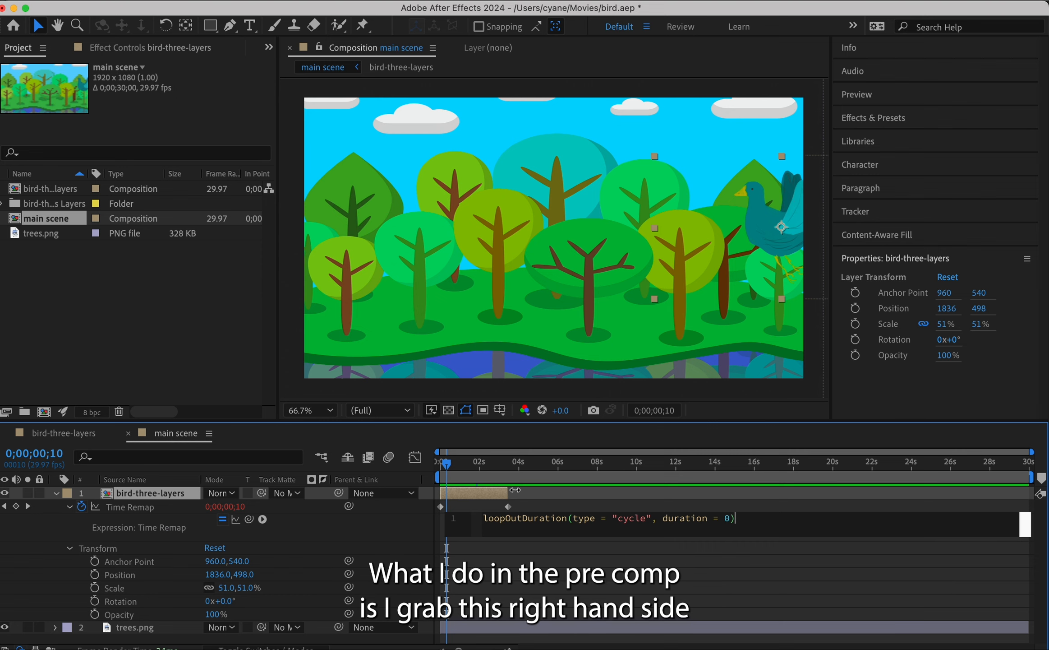
Step: Extend the bird layer's out point to the end of the 30-second main scene and preview the looping wings
left_click_drag(507, 490, 1045, 475)
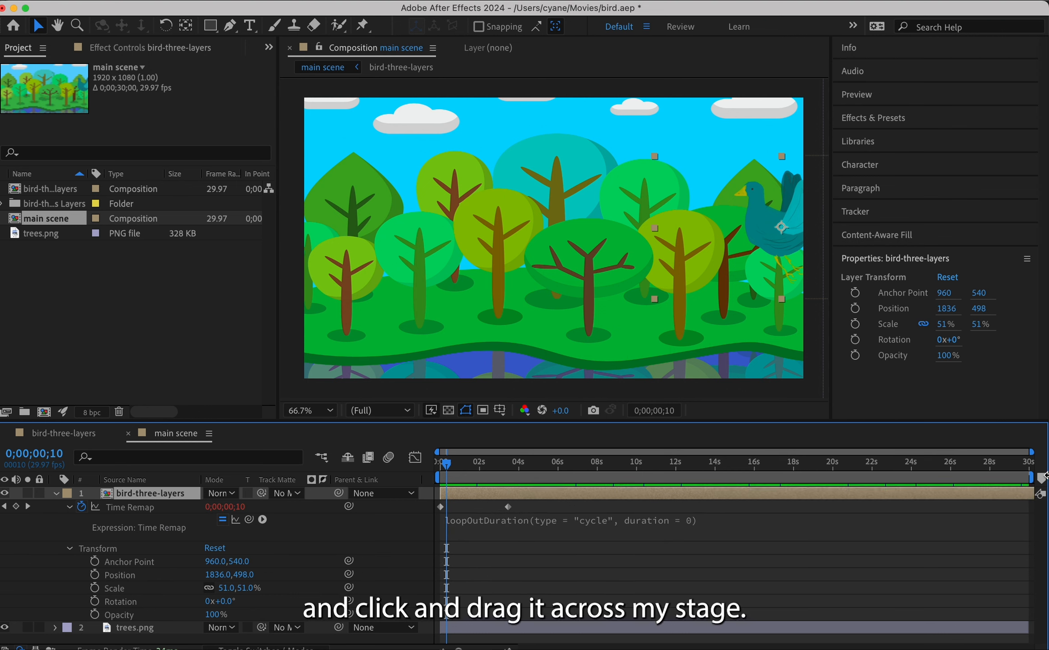
key("space")
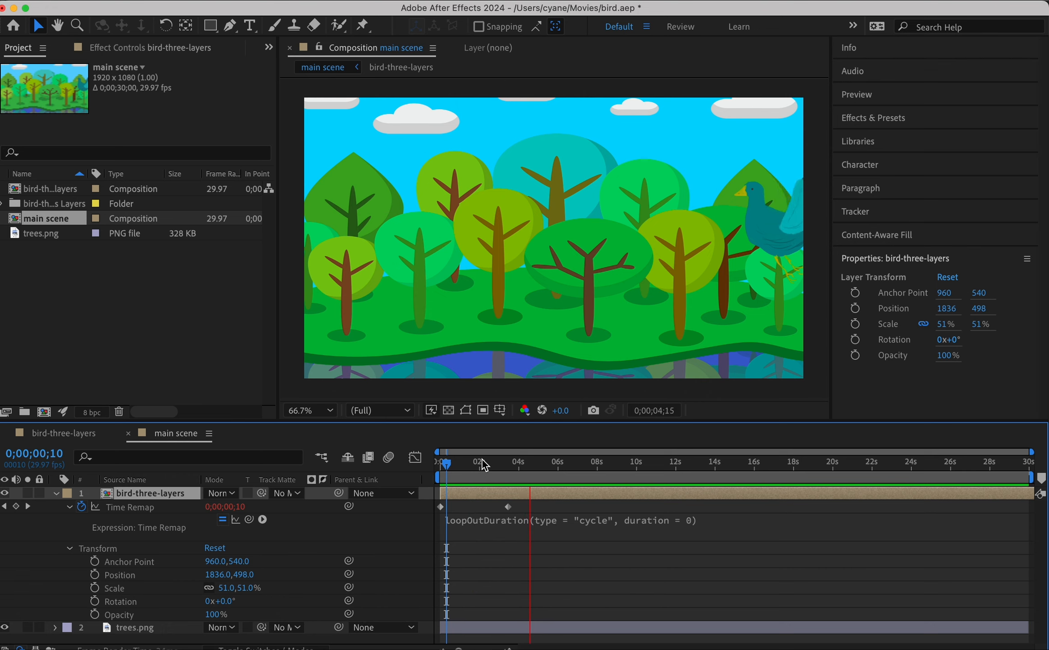
key("space")
Step: Slide the bird layer about 4 seconds earlier so its time-remap keyframes precede the scene start, and extend its end back to 30 s
left_click_drag(455, 462, 496, 475)
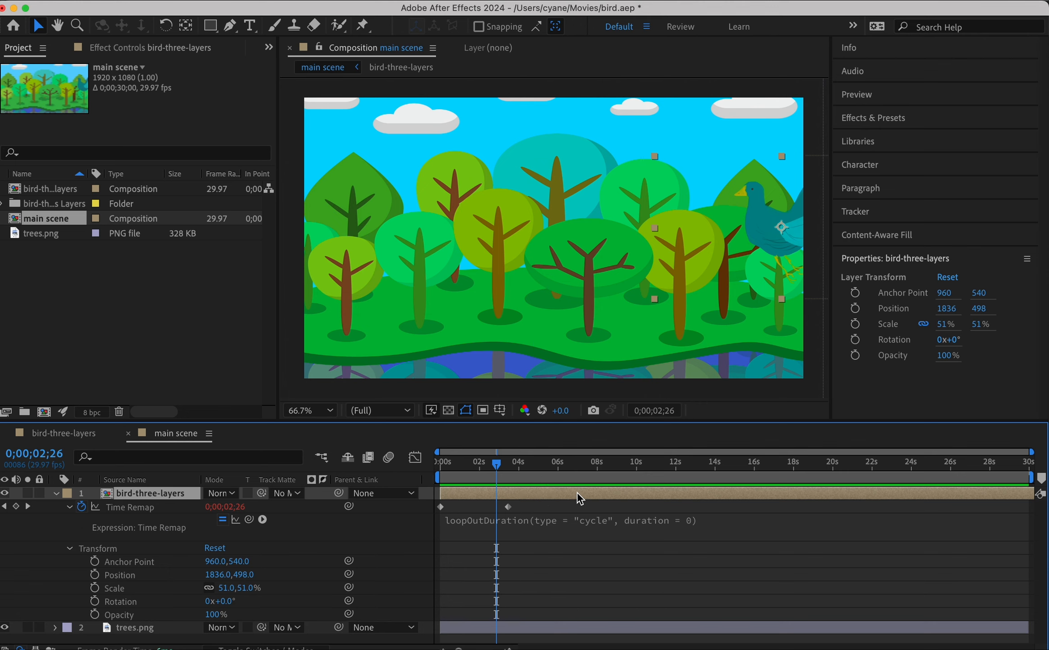
left_click_drag(577, 493, 499, 494)
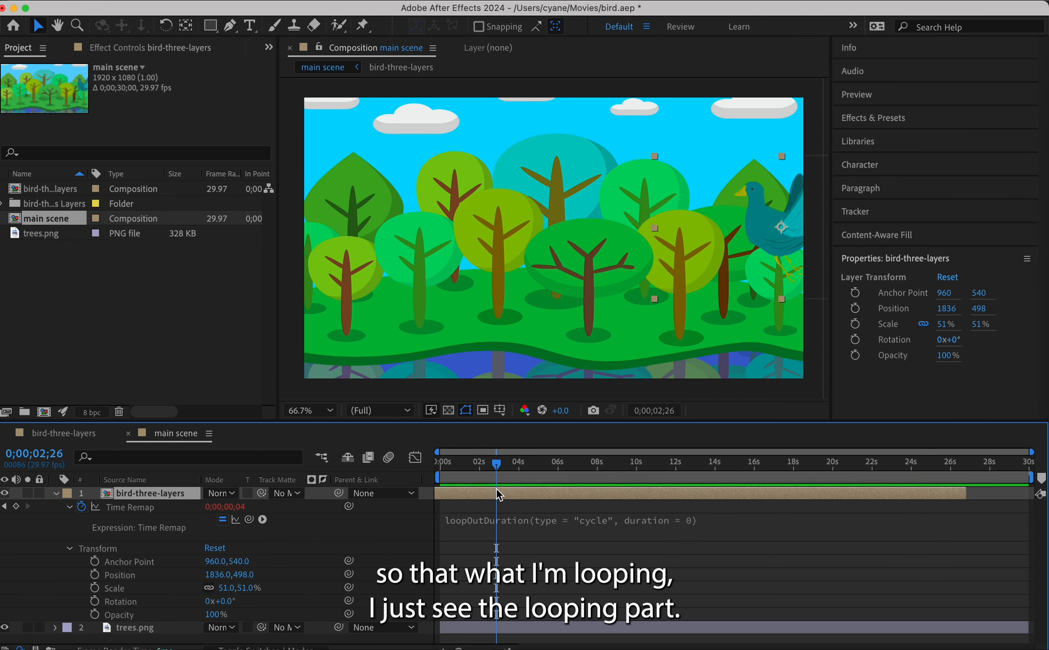
left_click_drag(965, 494, 1032, 492)
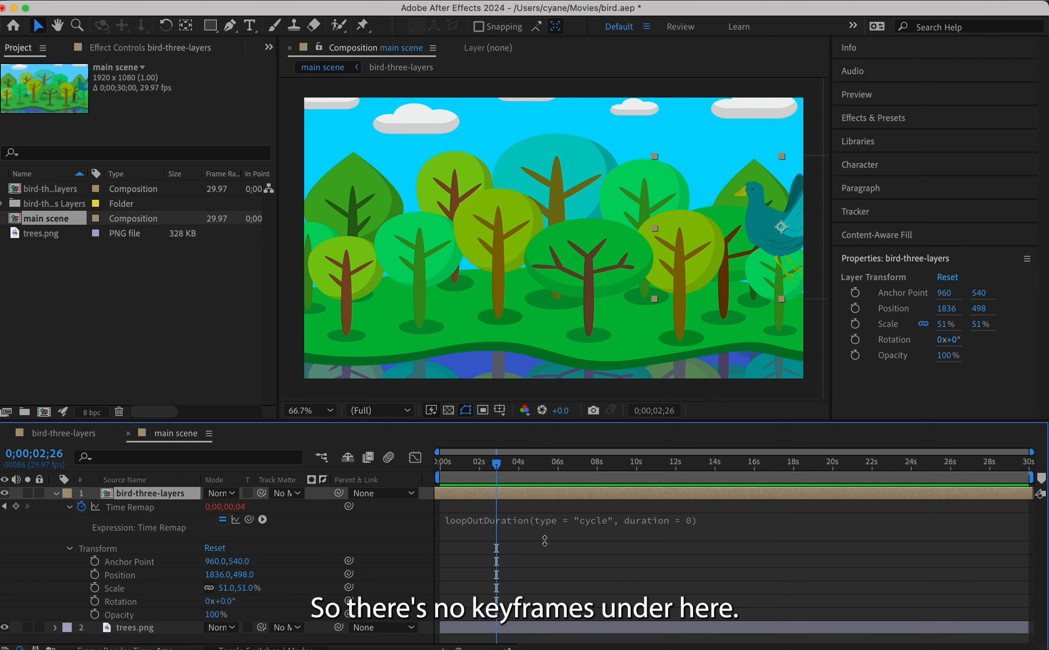
Step: Preview the looping bird in the main scene from 0;00;00;00 and stop playback
left_click_drag(495, 466, 440, 461)
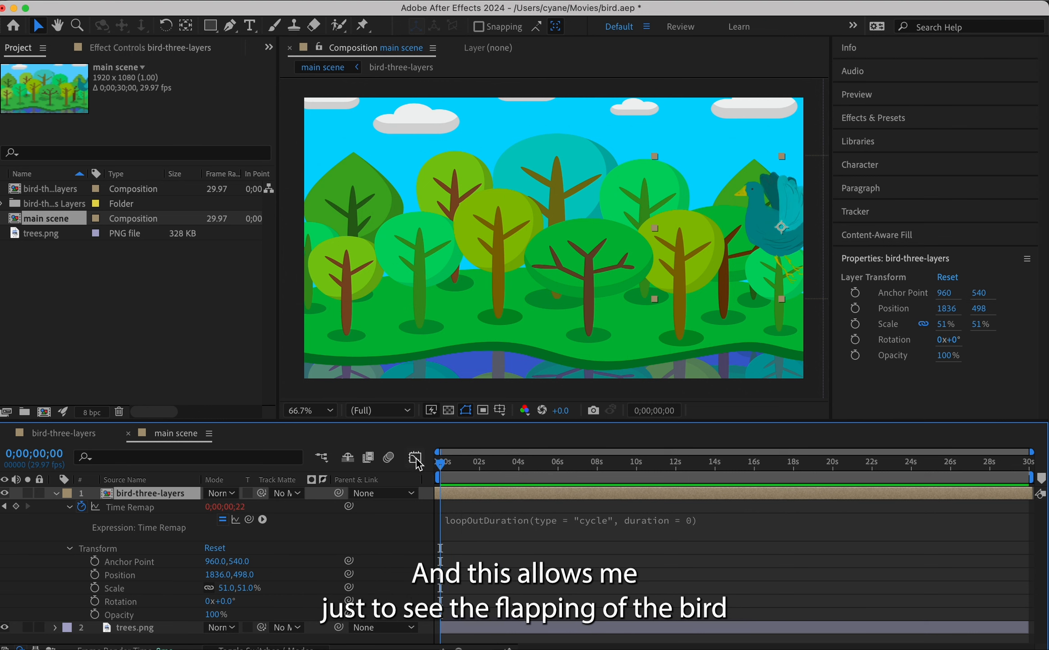
key("space")
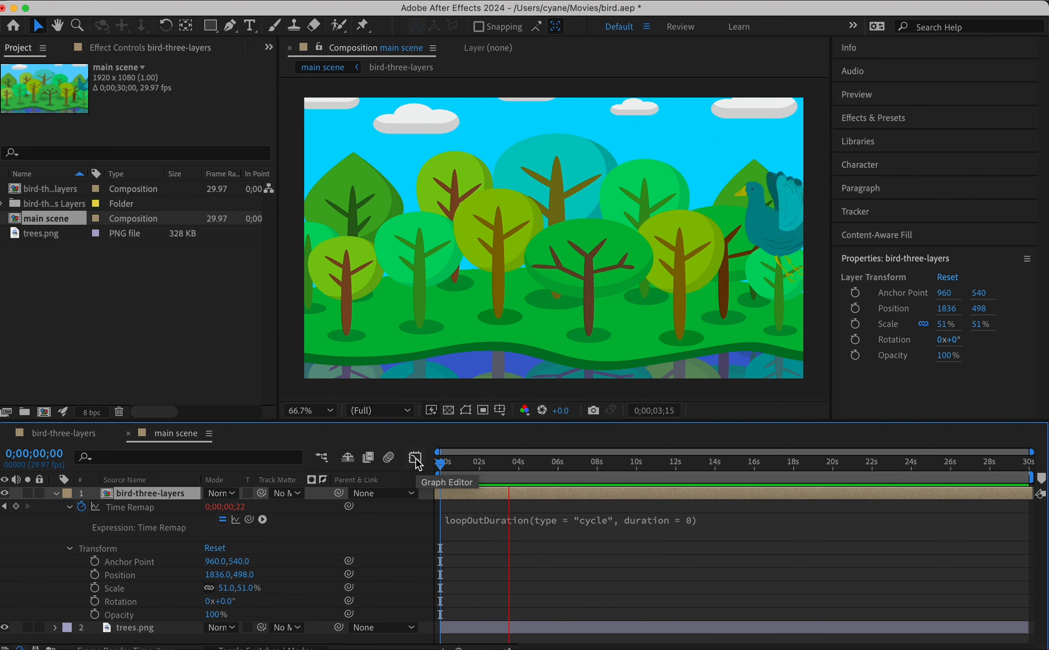
key("space")
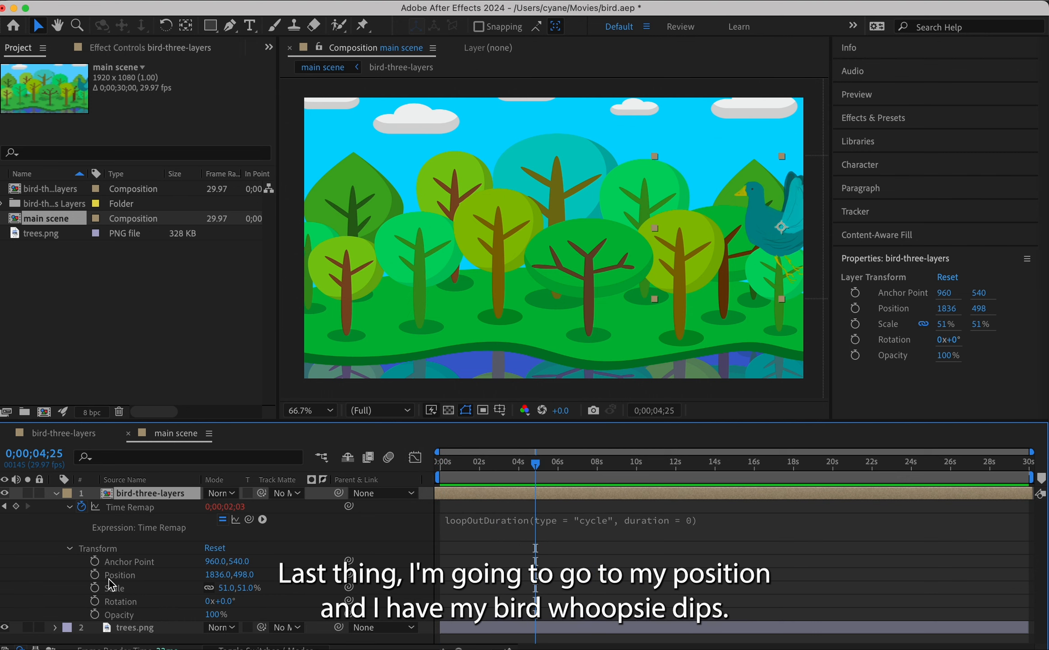
Step: Set a position keyframe for the bird layer at 0;00;00;00 with the bird at 1836, 498, undoing the misplaced one at 0;00;04;25
left_click(95, 574)
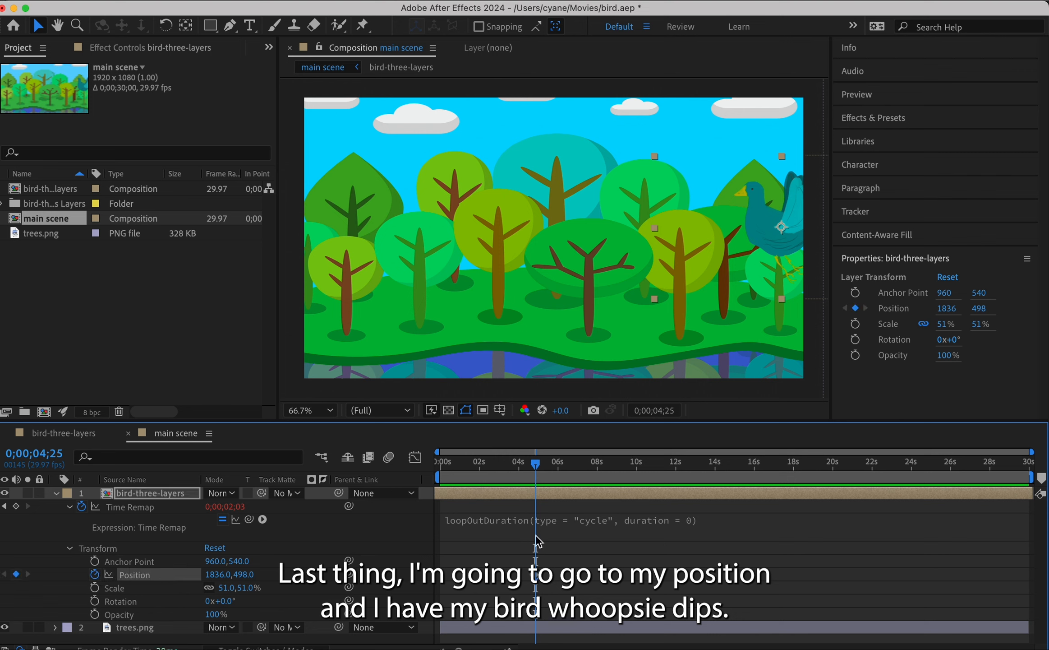
key("super+z")
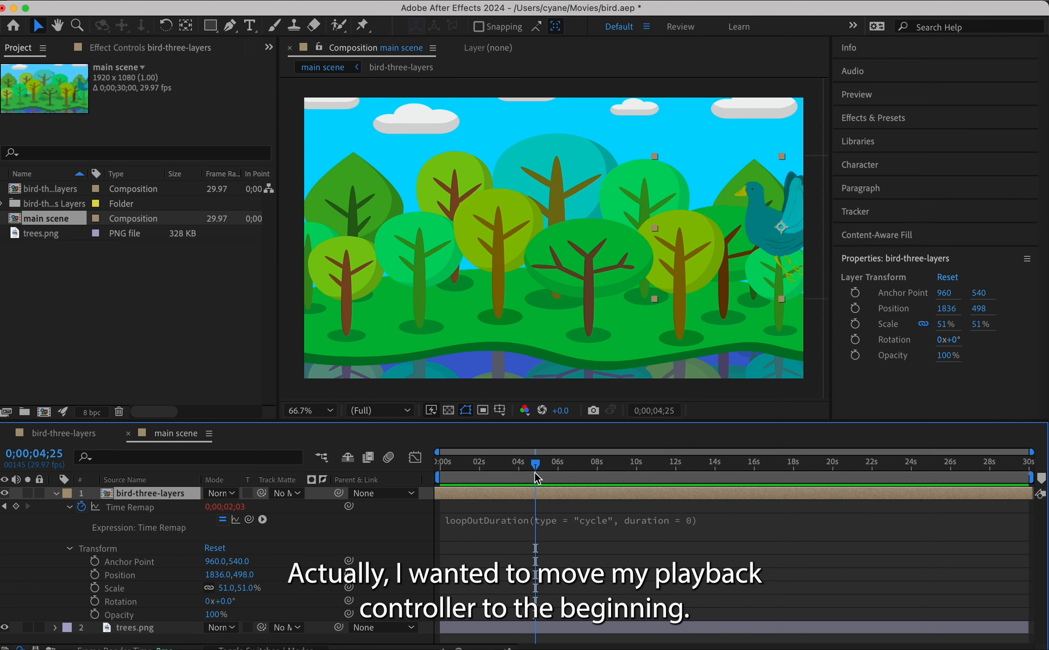
left_click_drag(534, 471, 439, 472)
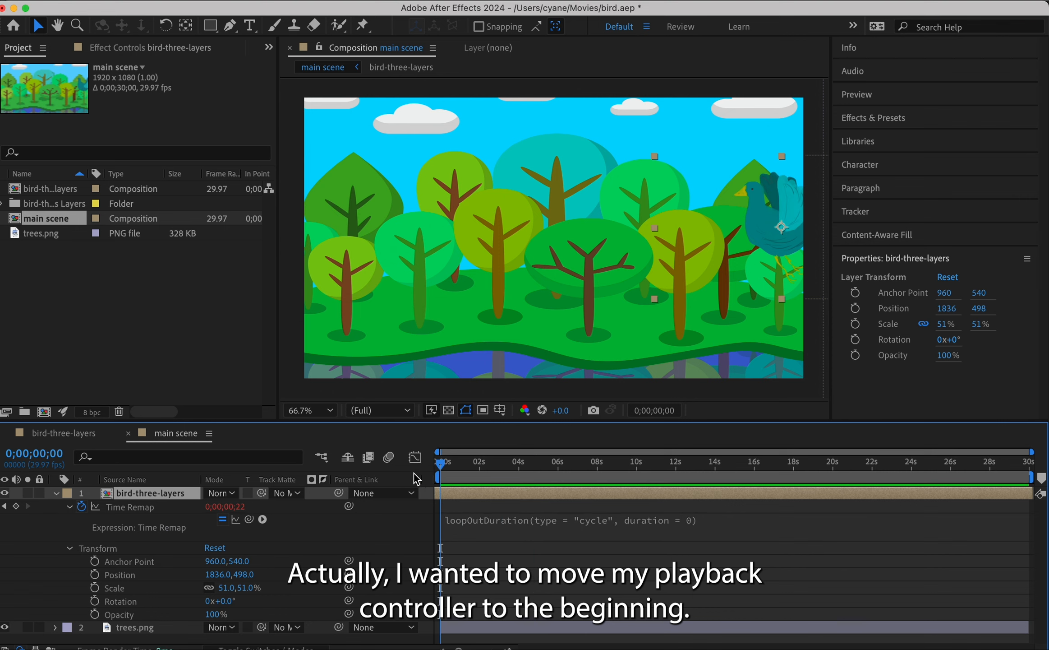
left_click(94, 574)
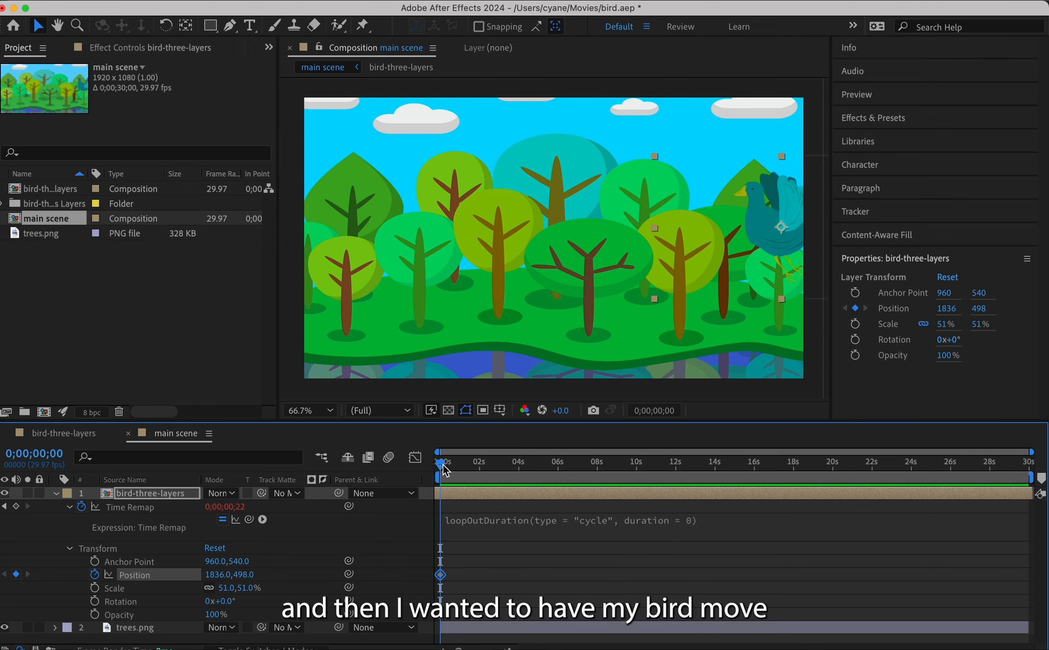
Step: Keyframe the bird's position at -204, 492 at 0;00;29;29 so it crosses the scene, and preview the flight from the start
left_click_drag(443, 463, 1037, 497)
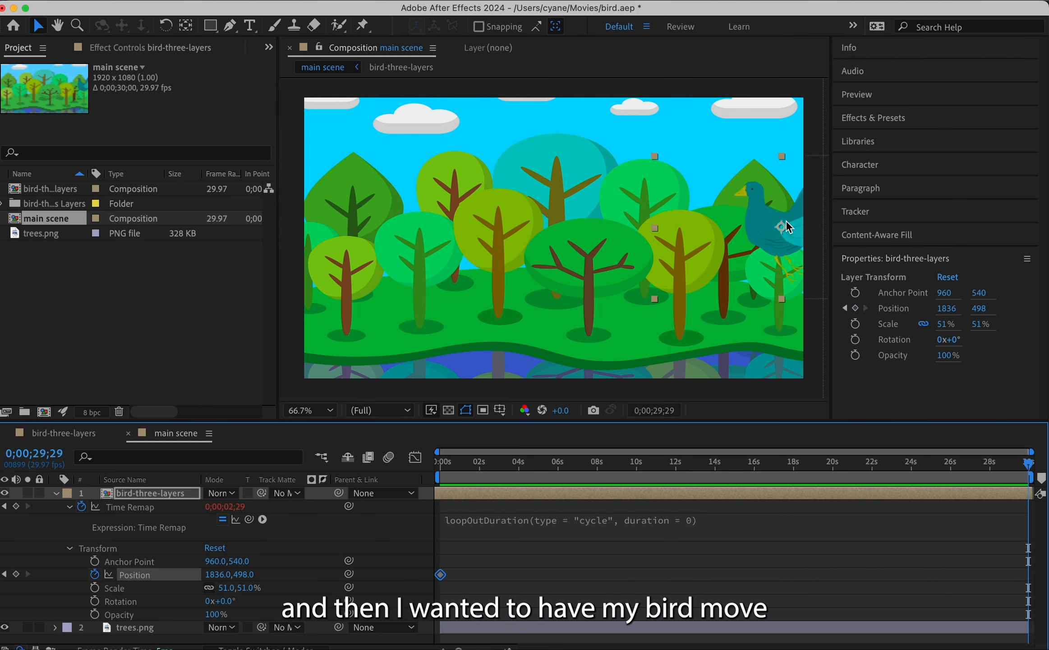
left_click_drag(772, 228, 240, 224)
key("Home")
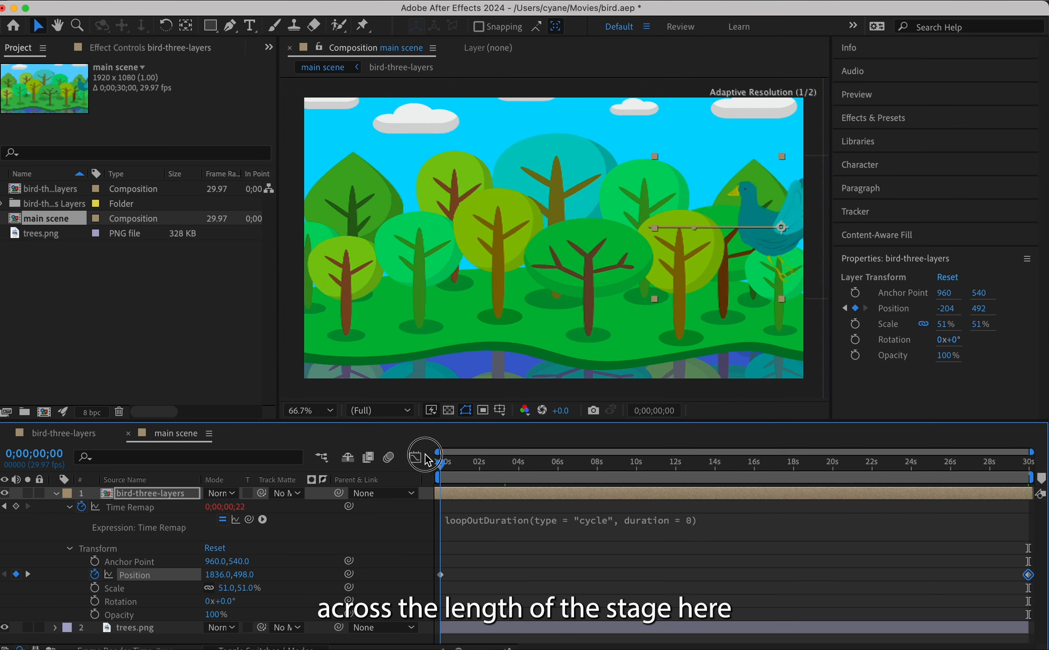
key("space")
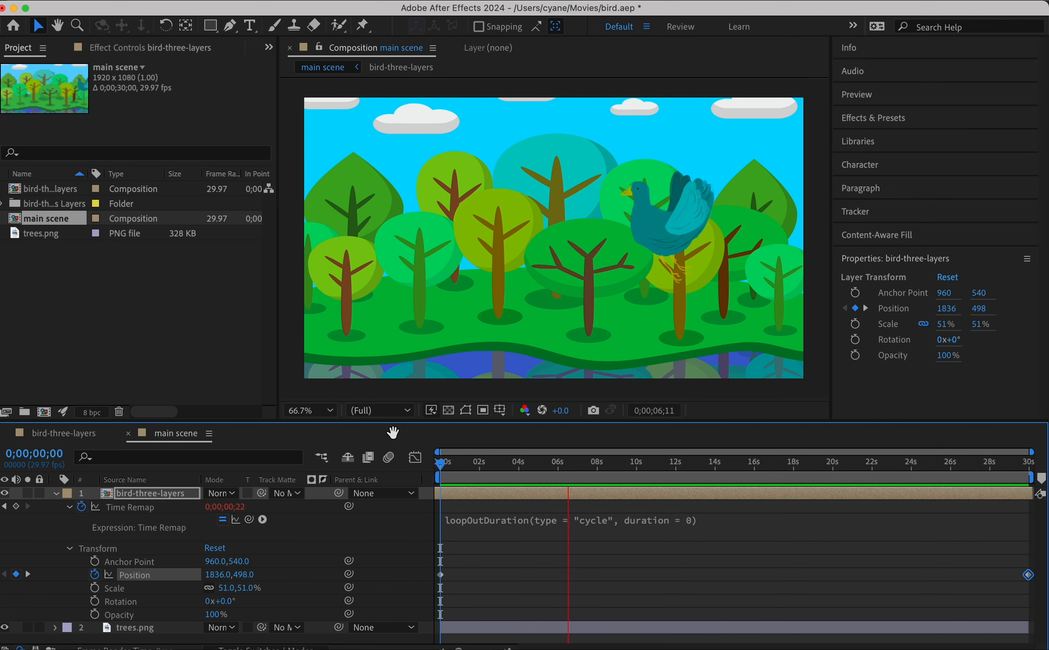
key("space")
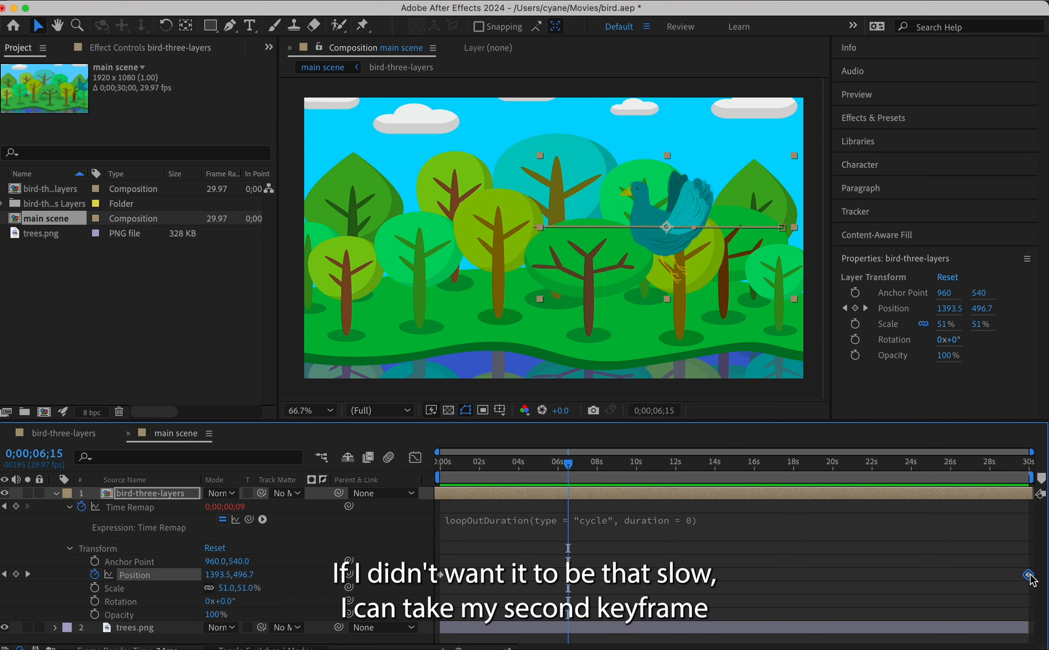
Step: Speed up the flight by moving the final position keyframe to 0;00;22;29, and preview the result
left_click_drag(1030, 575, 892, 576)
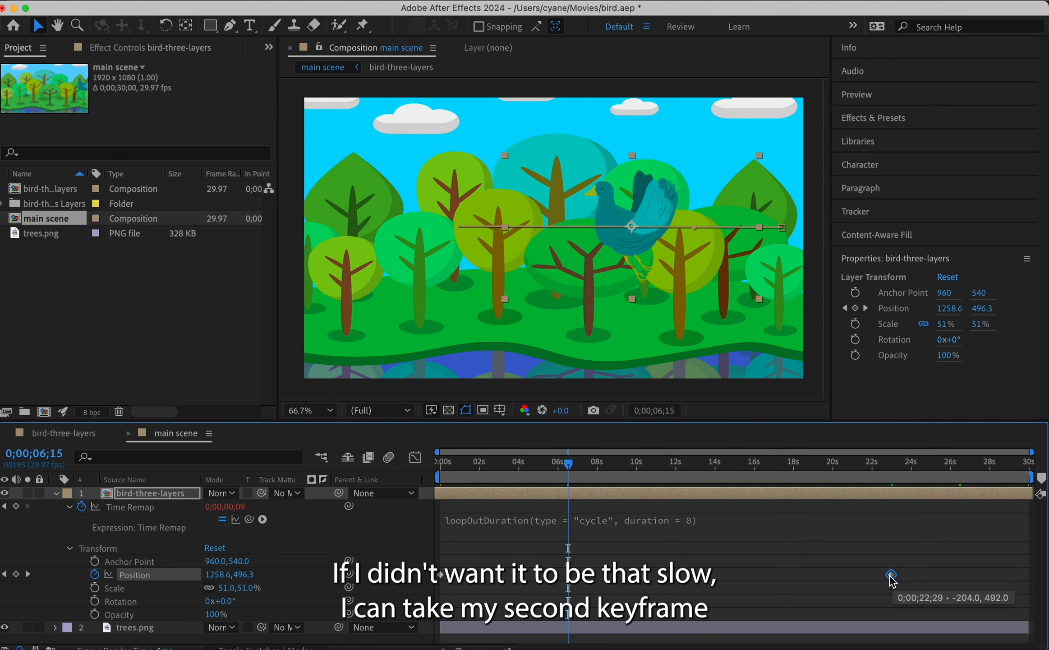
key("space")
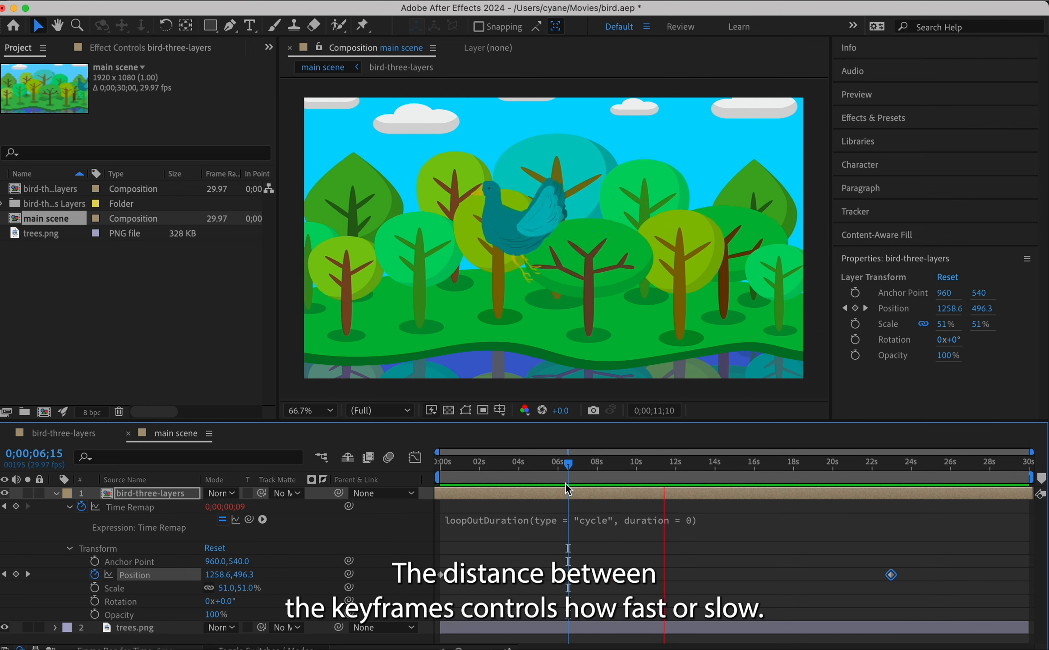
key("space")
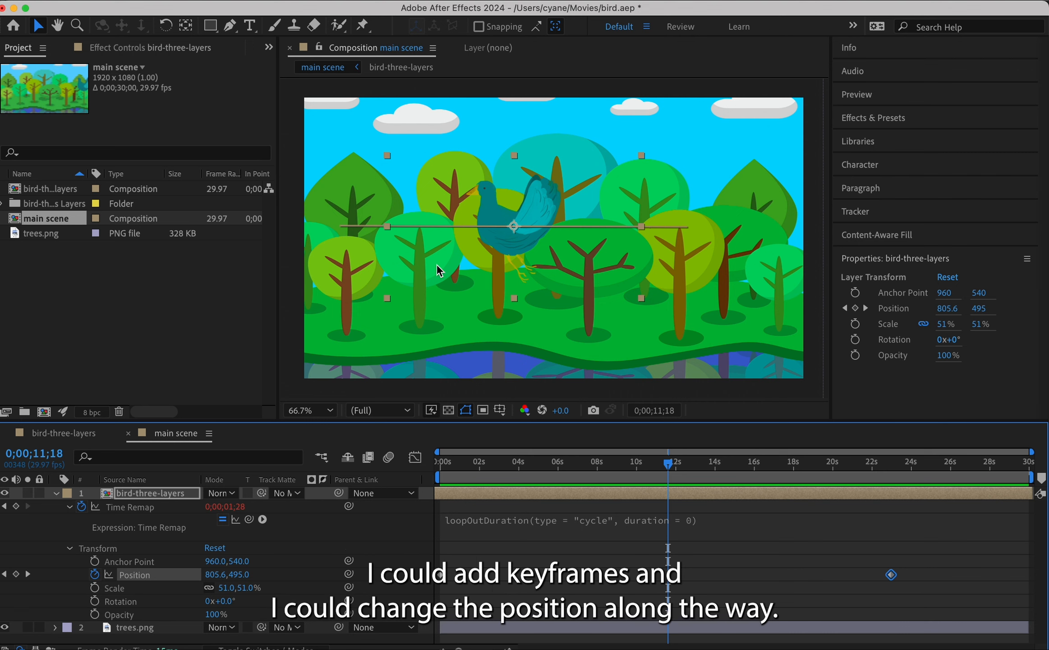
left_click_drag(519, 228, 523, 246)
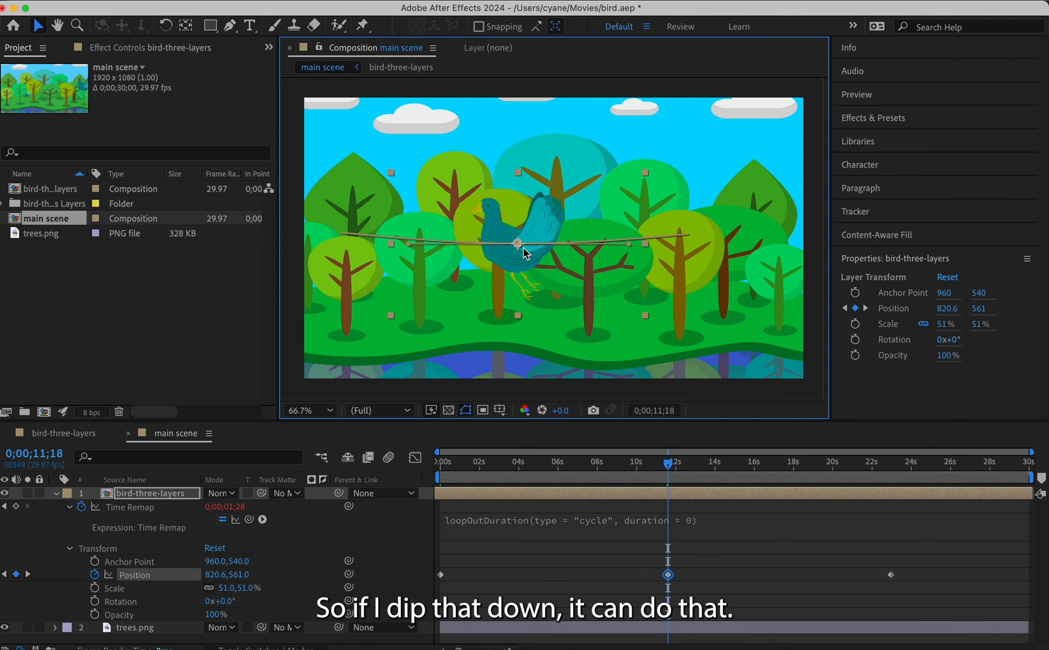
key("super+z")
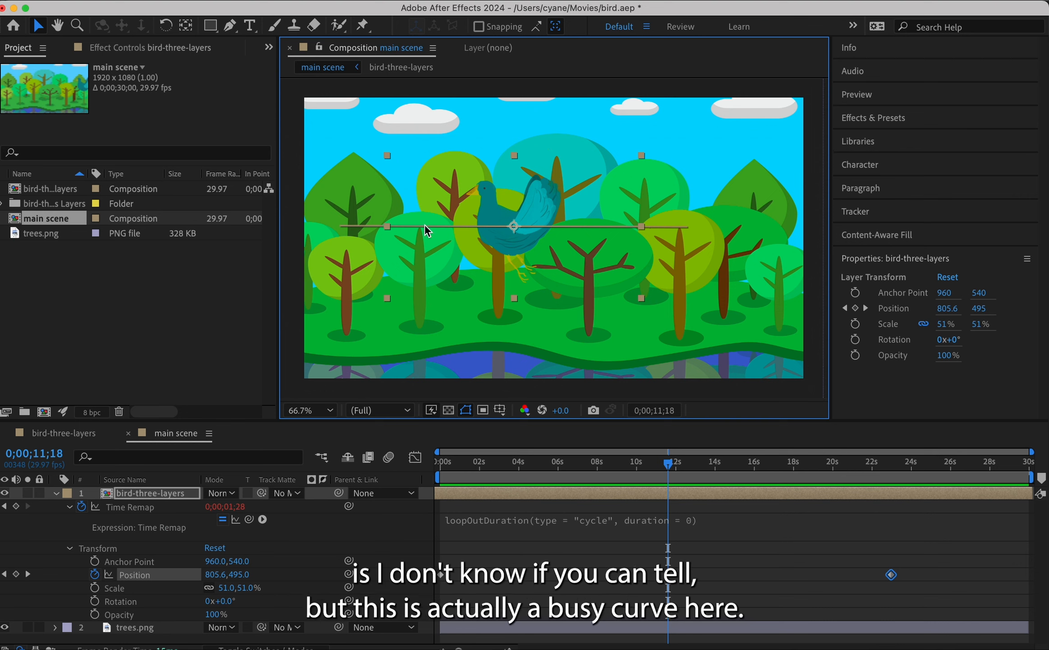
left_click_drag(388, 225, 421, 195)
key("super+z")
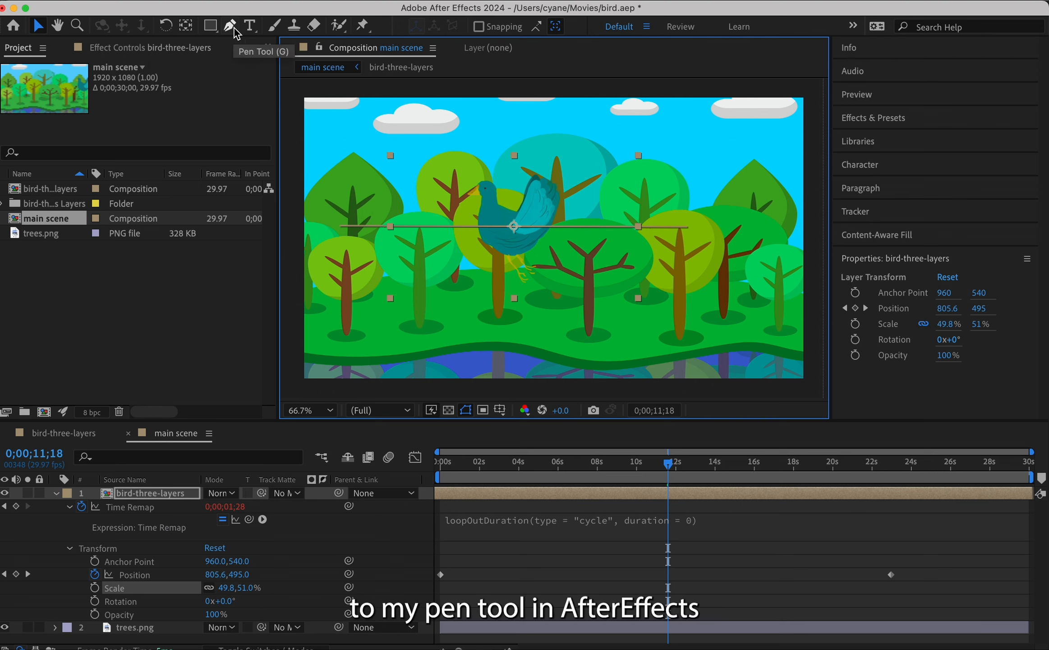
Step: Add six vertices along the bird's motion path with the Pen tool
left_click_drag(235, 28, 273, 47)
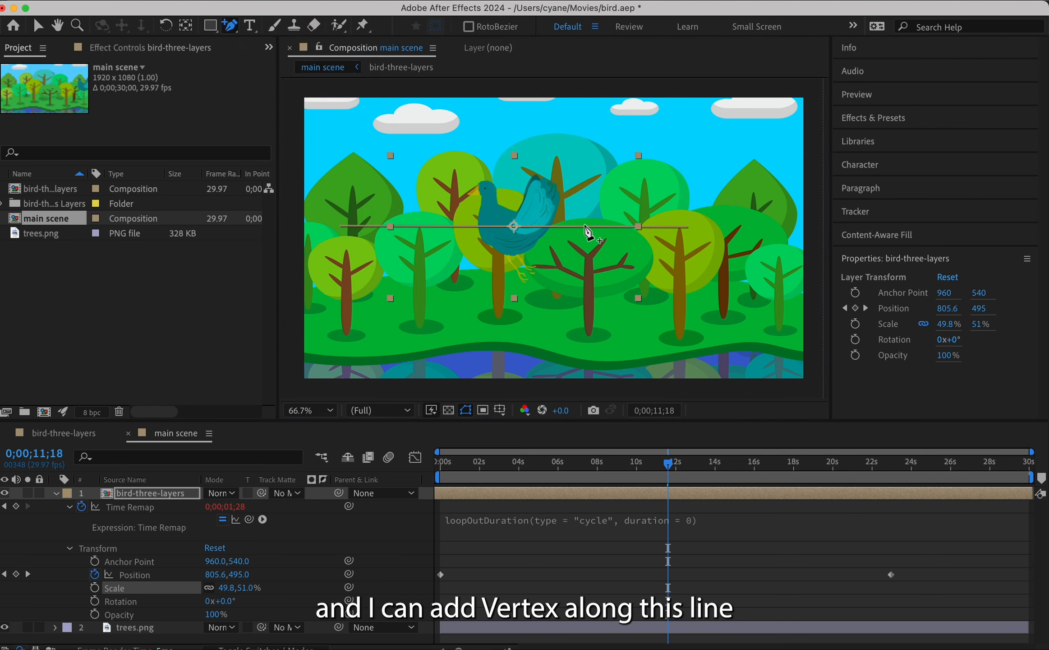
left_click(660, 226)
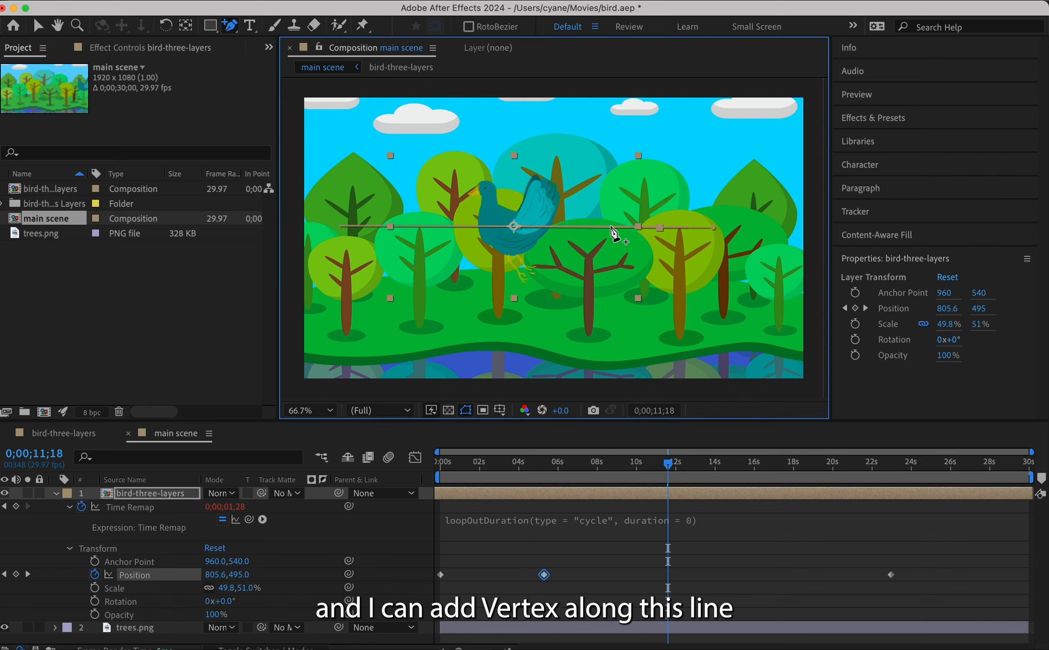
left_click(614, 227)
left_click(554, 226)
left_click(479, 226)
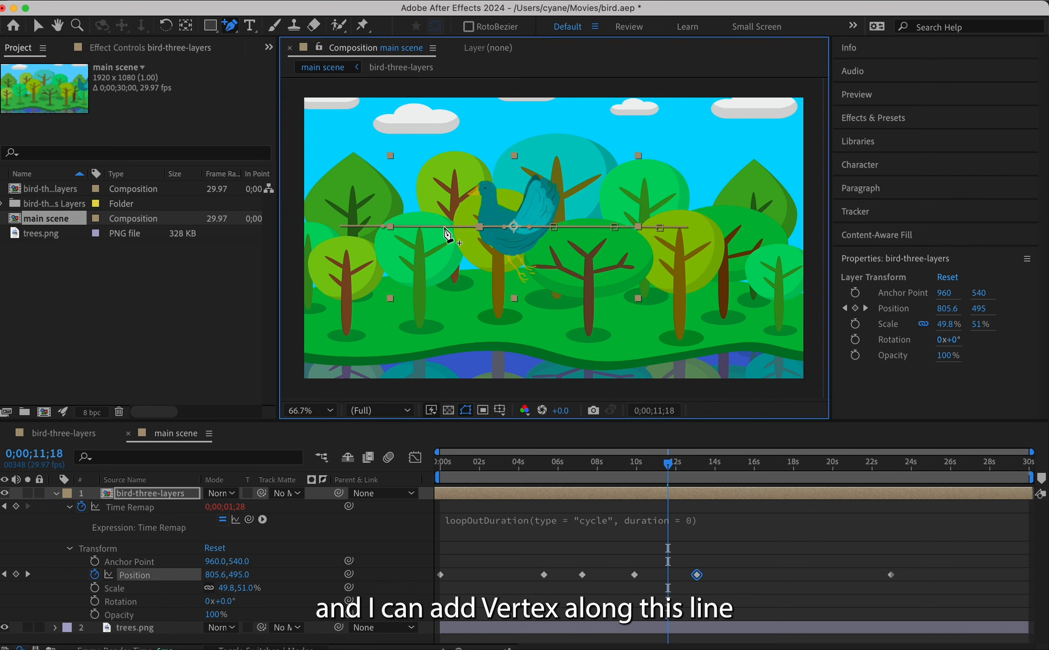
left_click(418, 226)
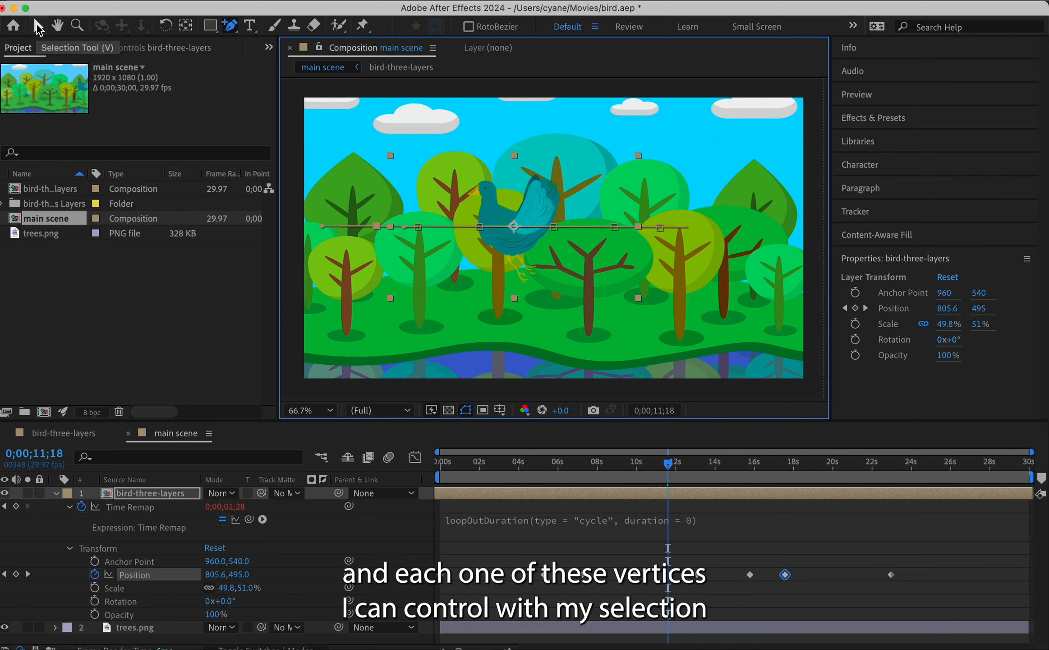
Step: Curve the motion path around the first added vertex by angling both of its direction handles with the Selection tool
left_click(39, 27)
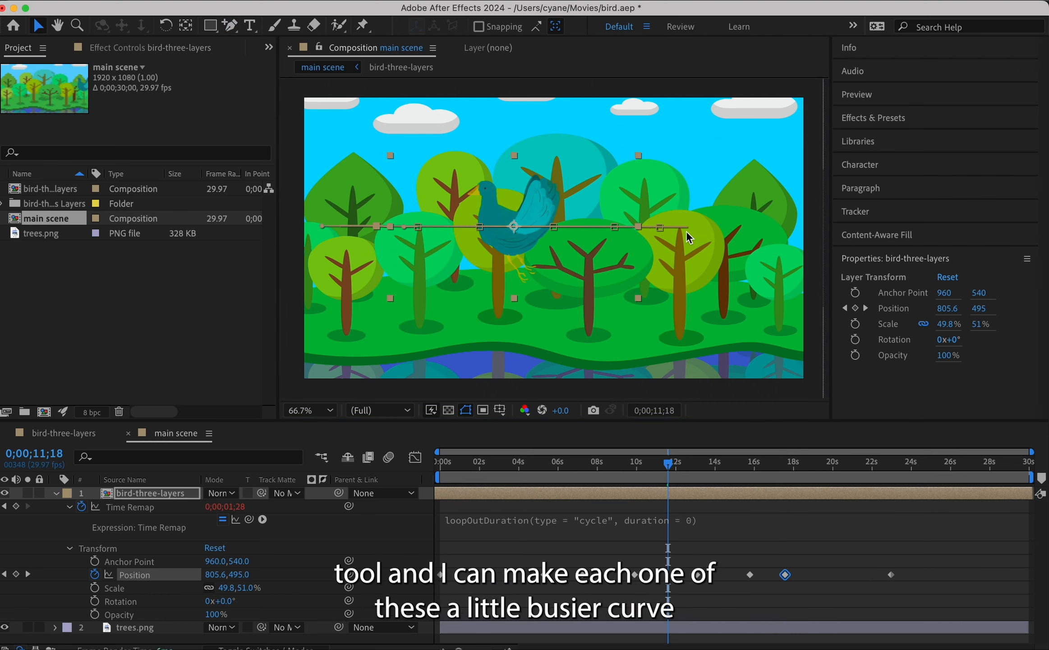
left_click(661, 228)
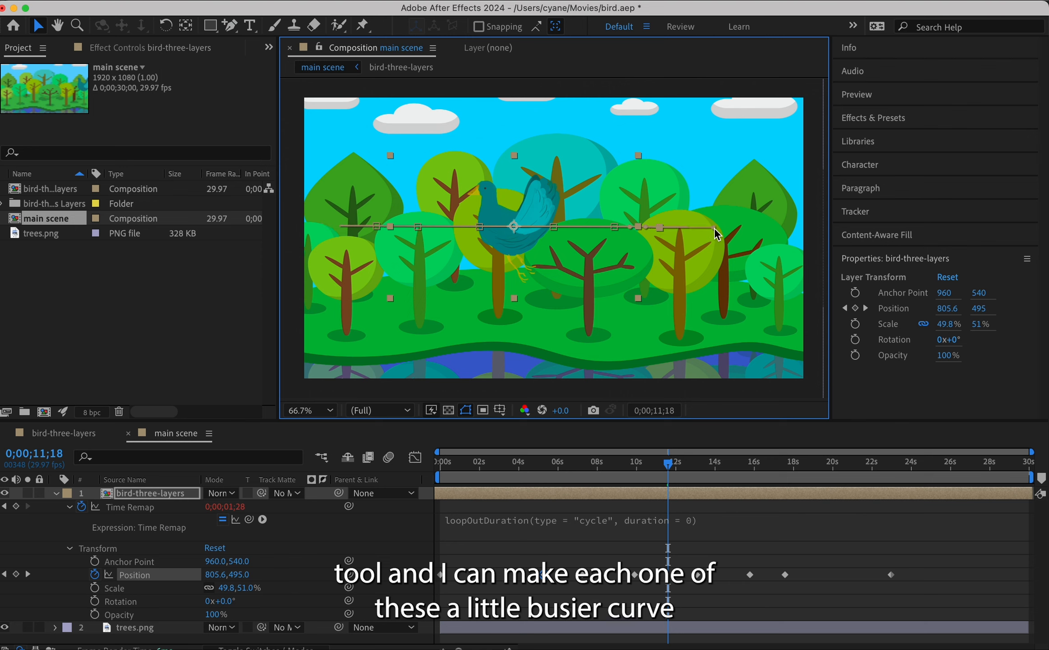
left_click_drag(715, 227, 724, 183)
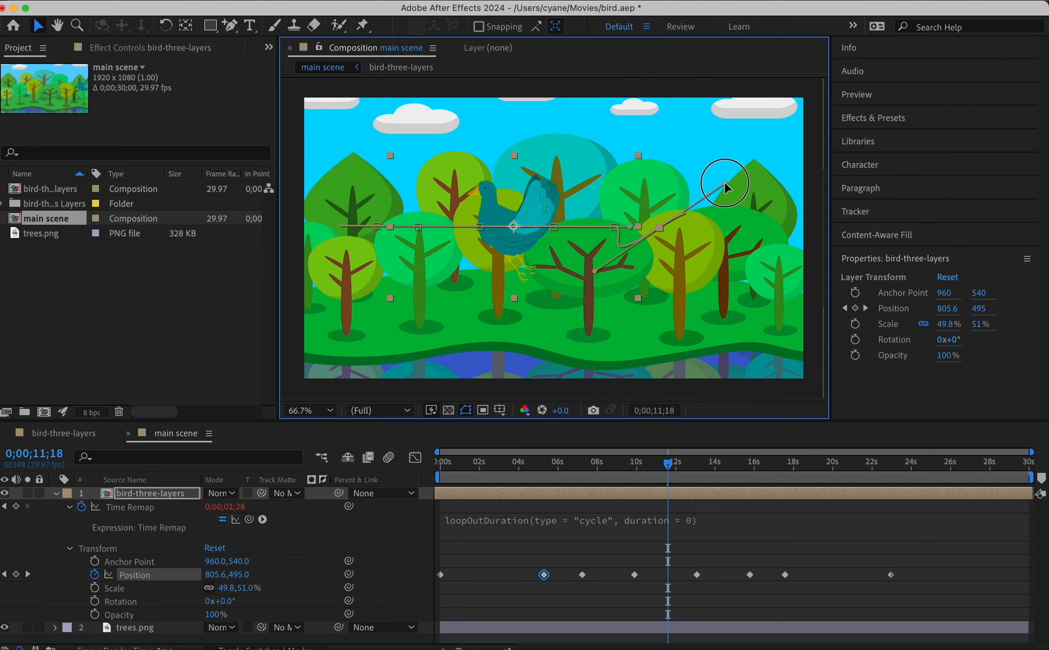
left_click_drag(594, 271, 633, 253)
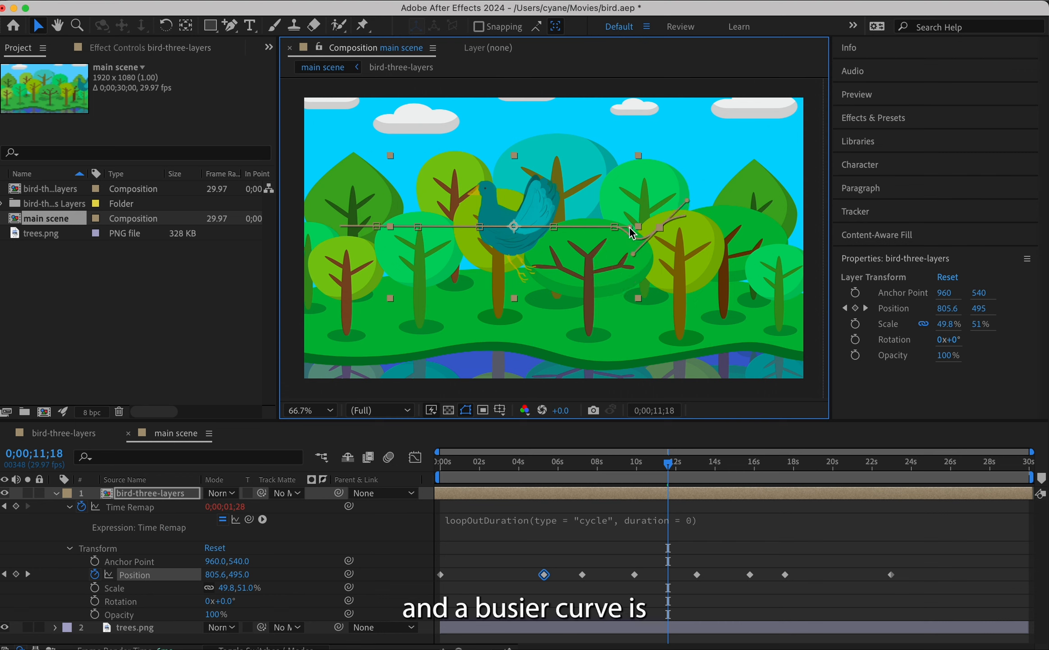
Step: Shape the rest of the bird's motion path into a wave by angling the direction handles of the remaining added vertices
left_click(555, 226)
left_click_drag(572, 228, 589, 193)
left_click(481, 226)
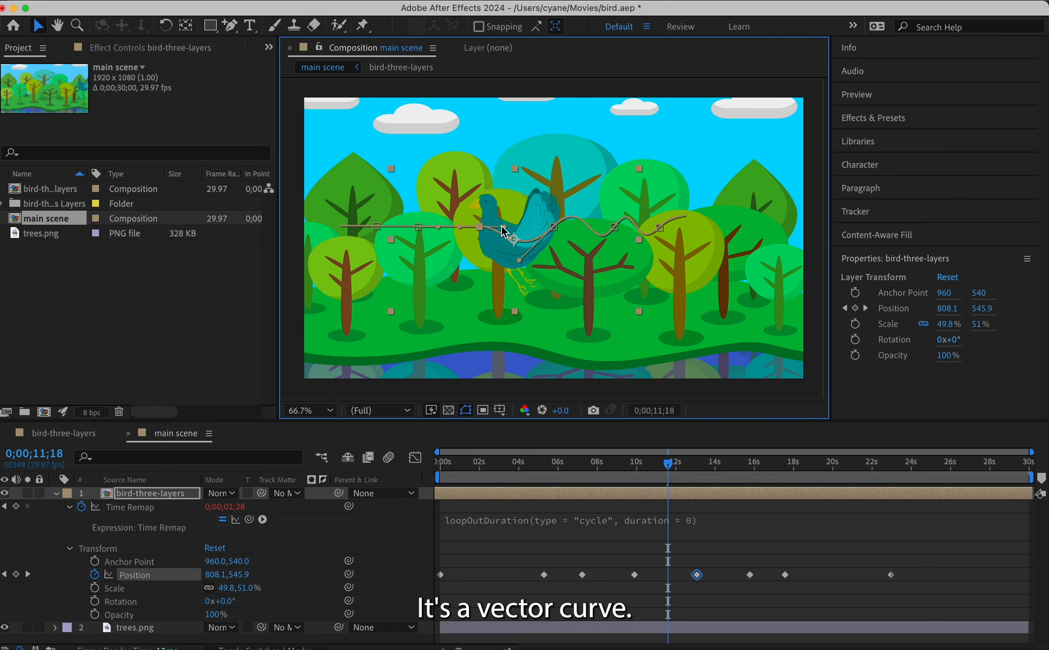
left_click_drag(504, 227, 506, 197)
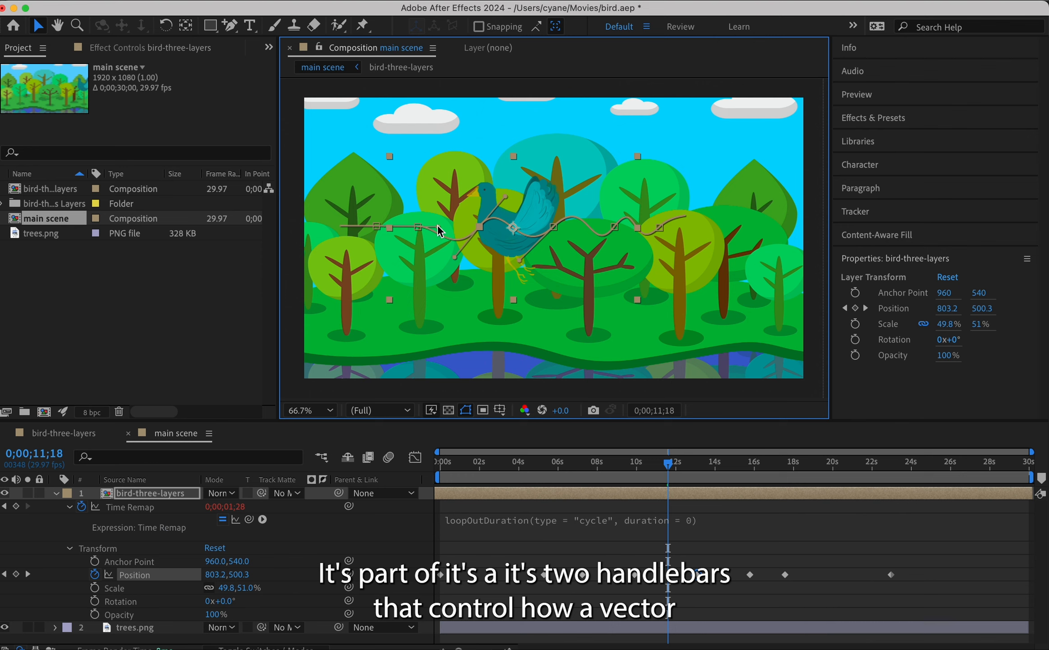
left_click(378, 224)
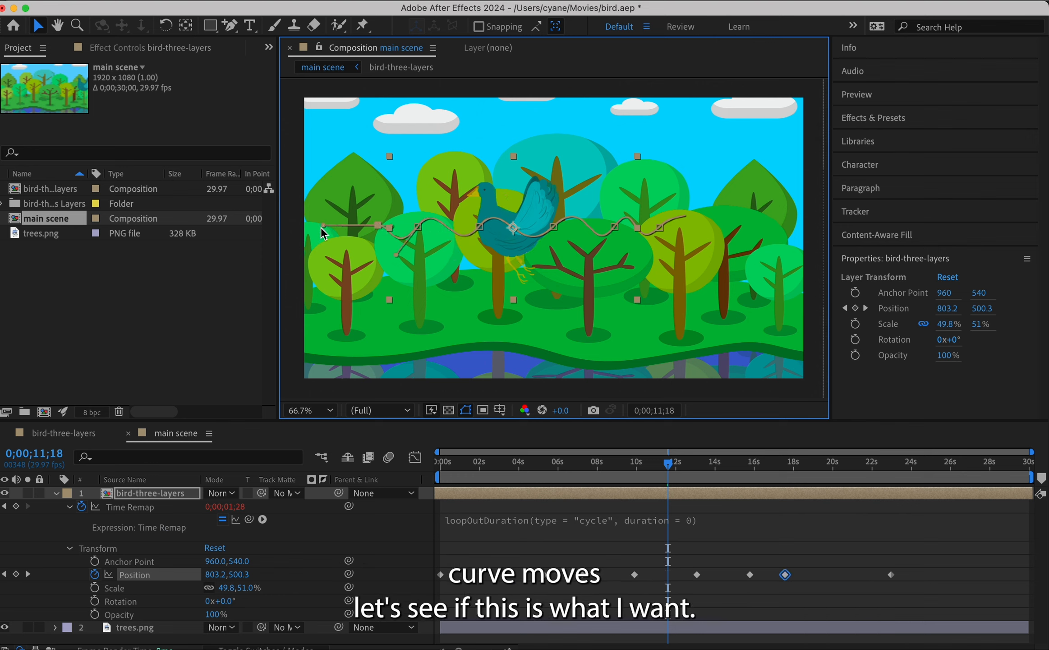
left_click_drag(321, 226, 308, 191)
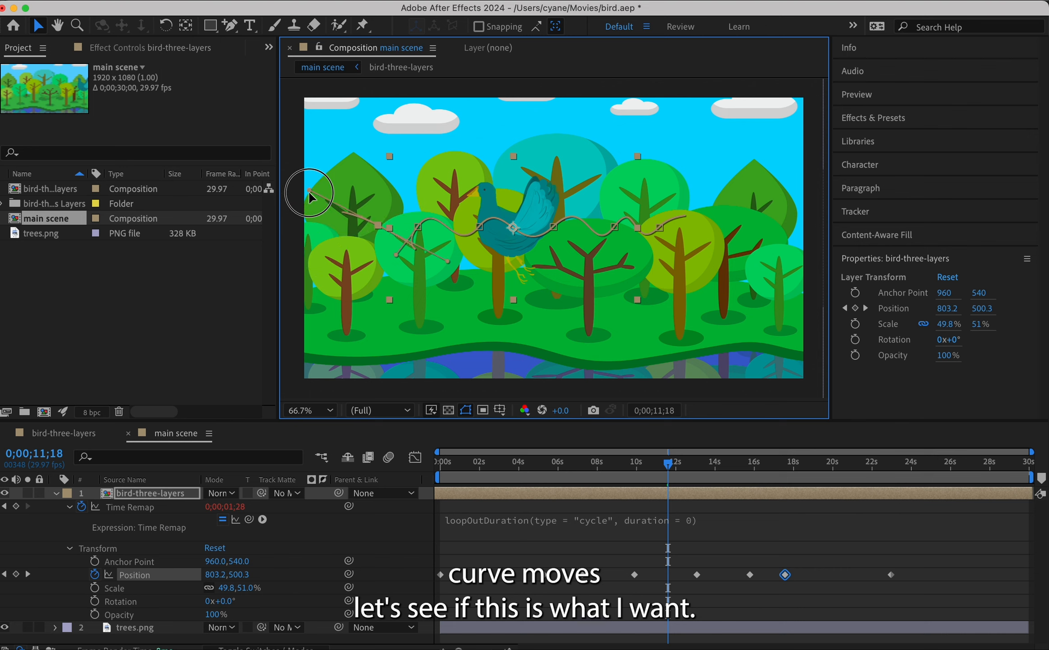
left_click_drag(448, 252, 388, 249)
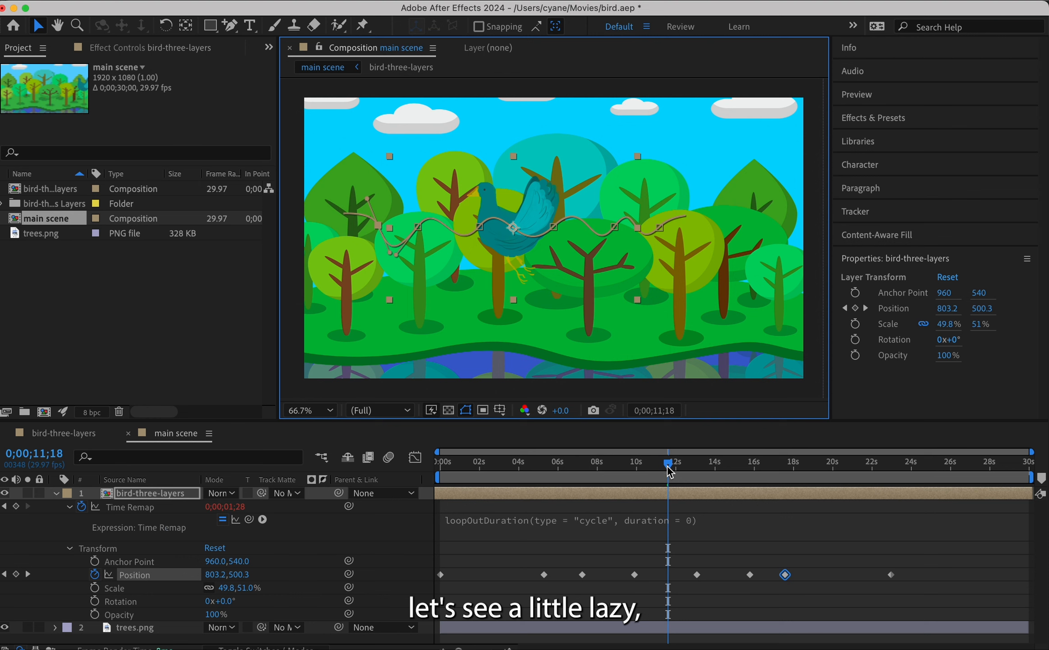
Step: Preview the bird's wavy flight from 0;00;00;00 and stop playback
left_click_drag(668, 465, 305, 450)
key("space")
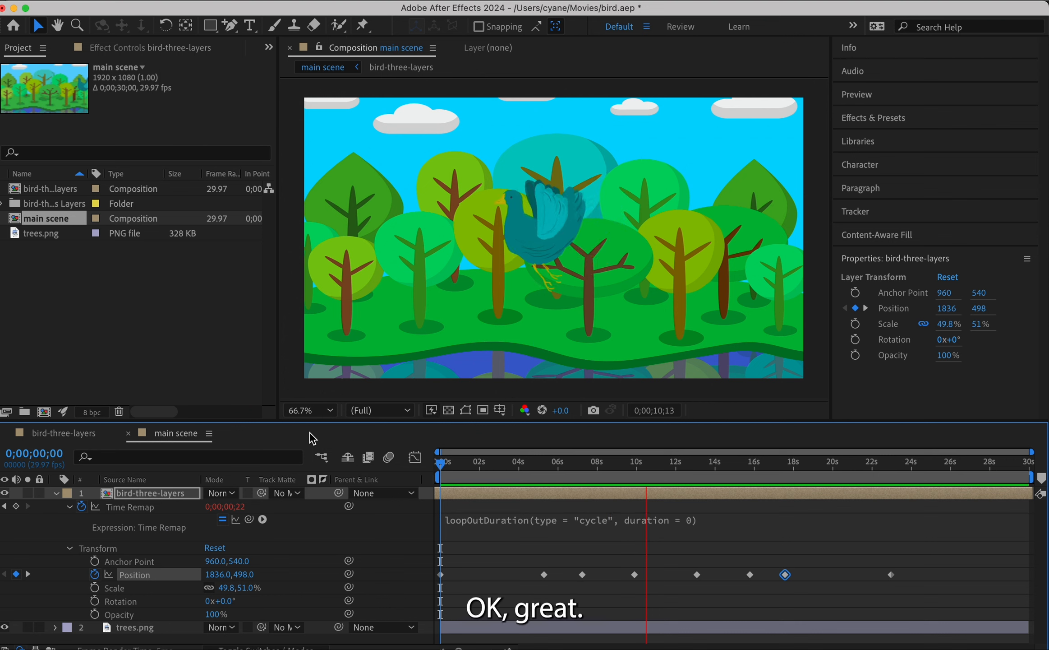
key("space")
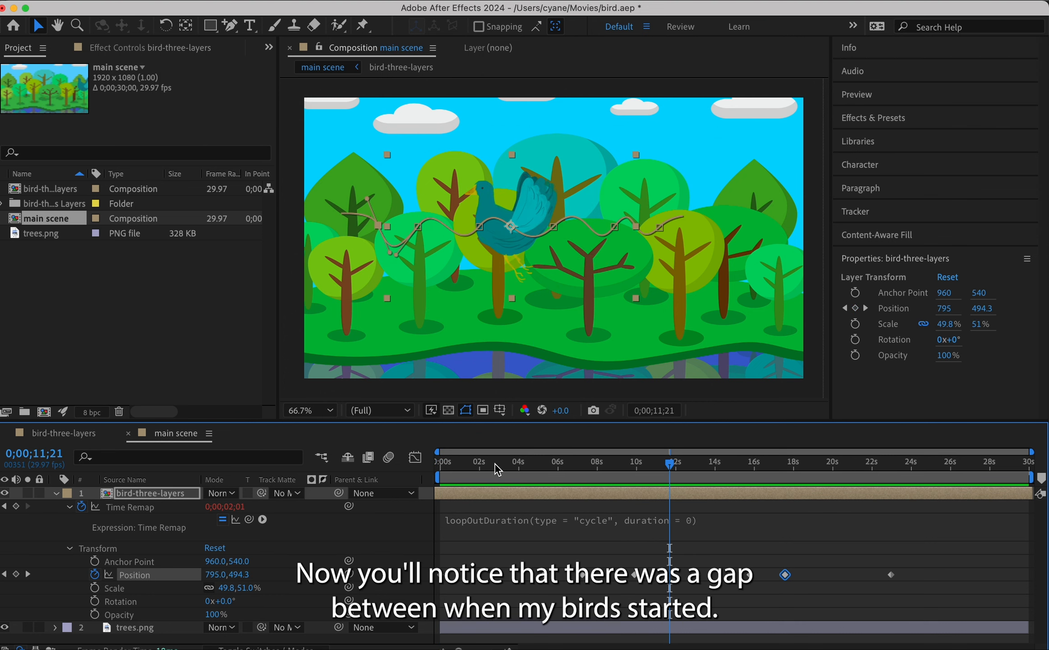
Step: Even out the flight timing by moving intermediate position keyframes to about 3, 6, 9, 12.5 and 20 s, and preview from the start
left_click(433, 461)
left_click_drag(432, 463, 516, 480)
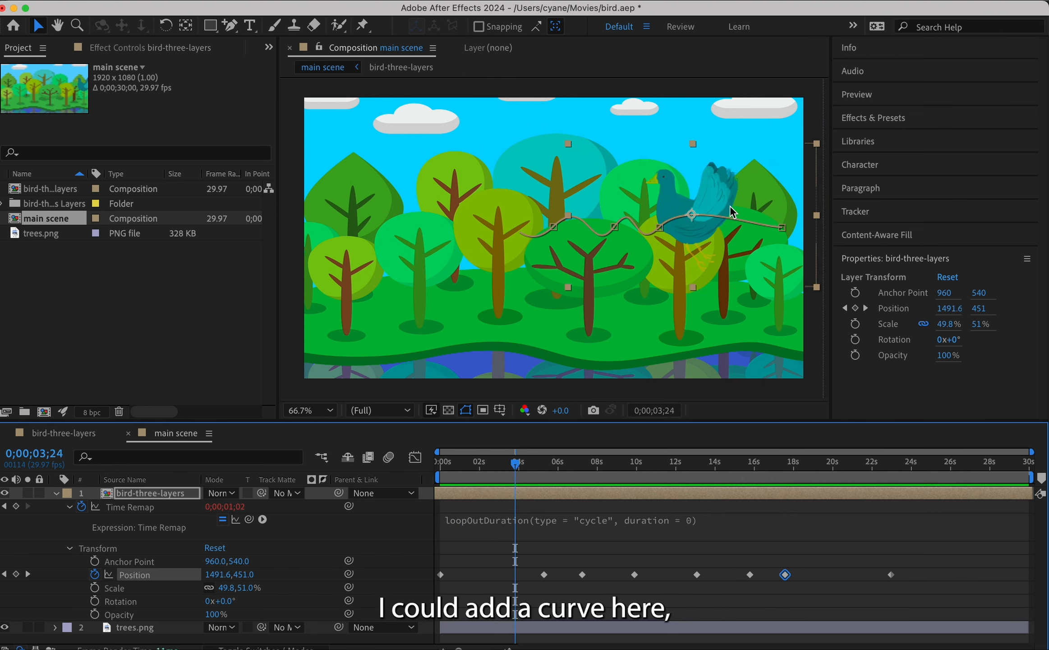
mouse_move(545, 576)
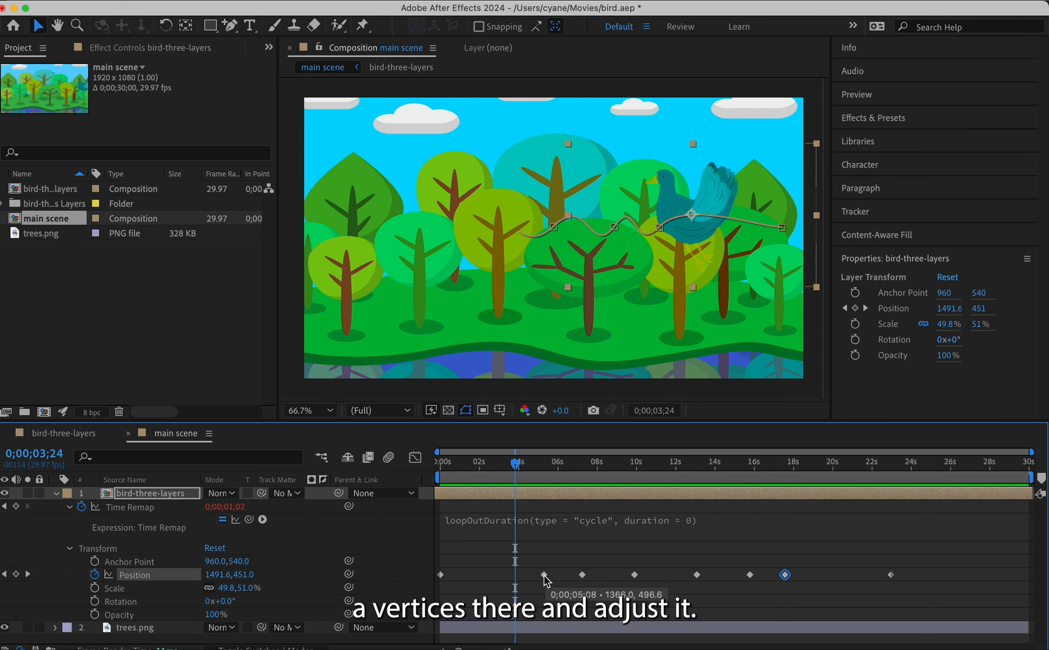
left_click_drag(544, 576, 503, 576)
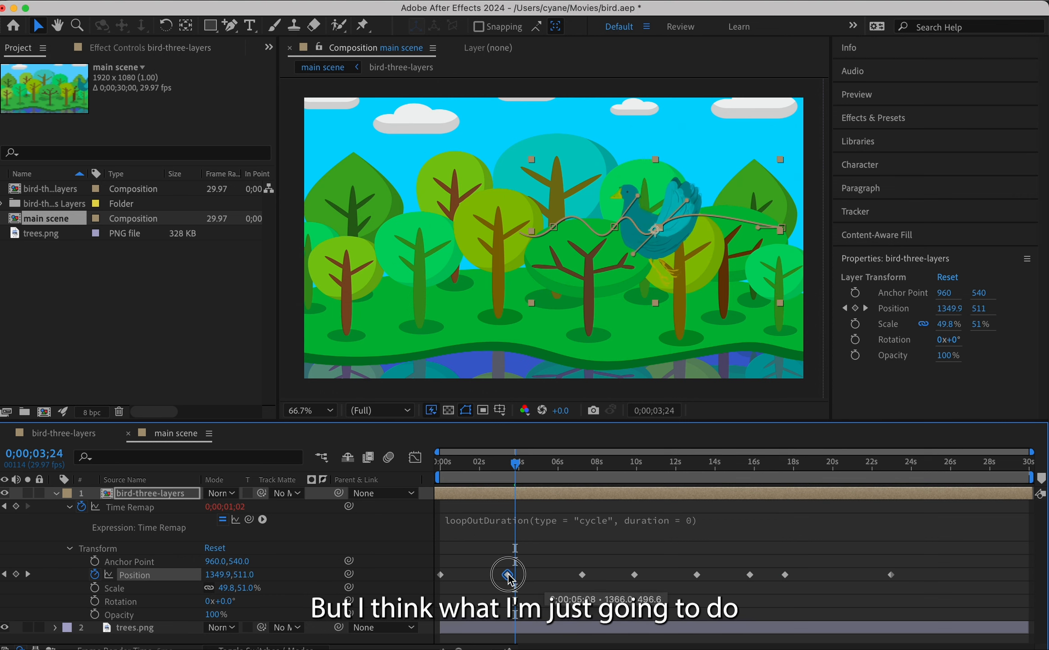
left_click_drag(582, 574, 622, 578)
left_click_drag(696, 574, 688, 574)
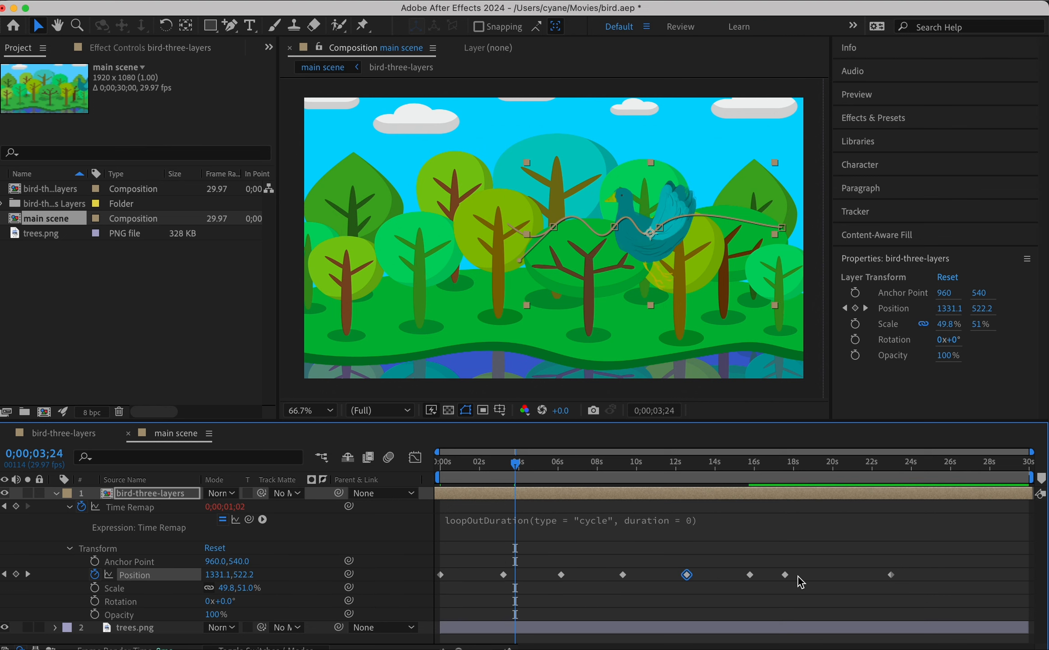
left_click_drag(789, 575, 836, 577)
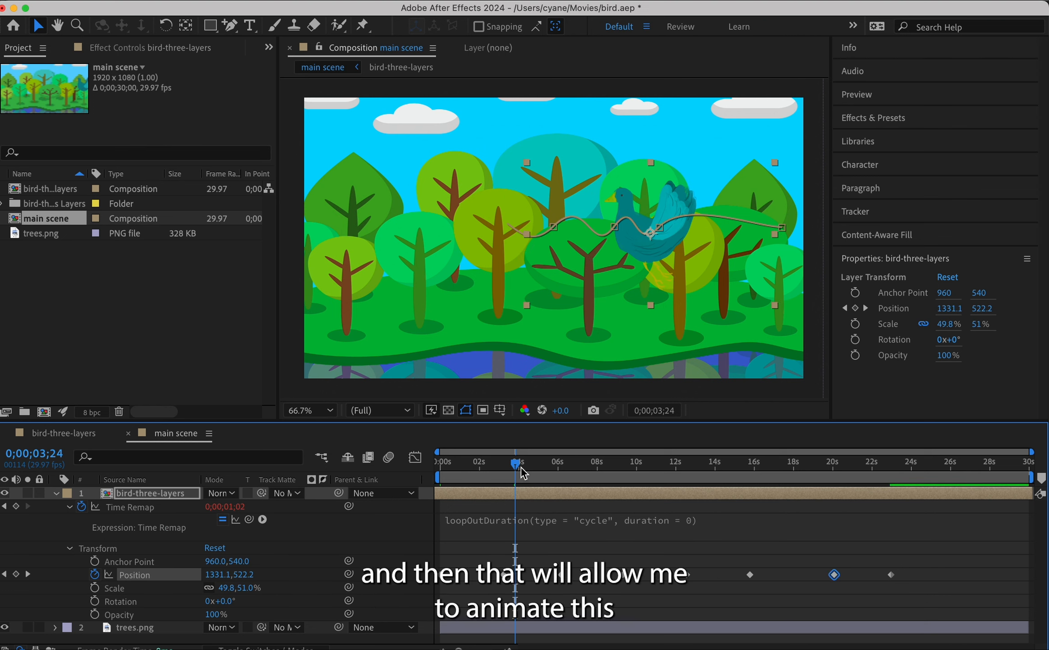
left_click_drag(517, 463, 407, 462)
key("space")
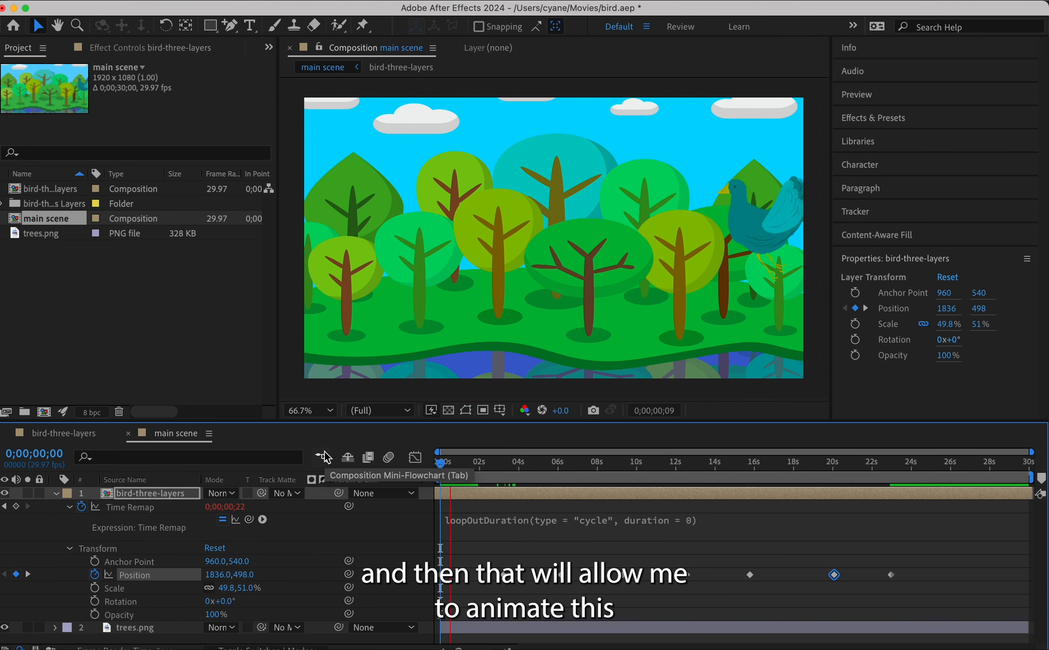